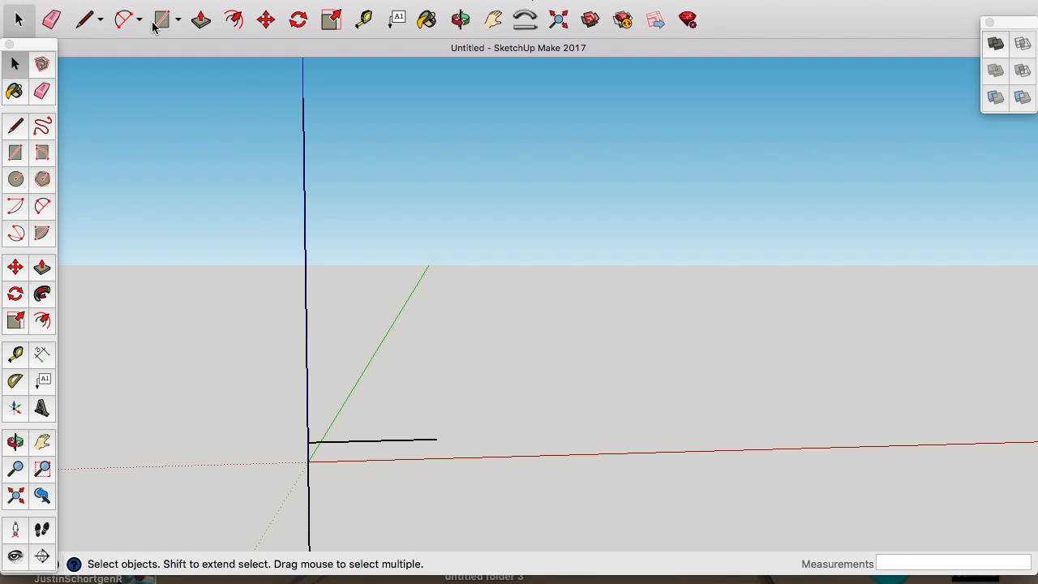
Step: Draw a two-point arc from the horizontal line's free end across the blue axis, bulging down about 28 mm, and erase the horizontal line
{"action": "left_click", "coordinate": [437, 439]}
{"action": "key", "text": "p"}
{"action": "middle_click_drag", "start_coordinate": [624, 348], "coordinate": [635, 287]}
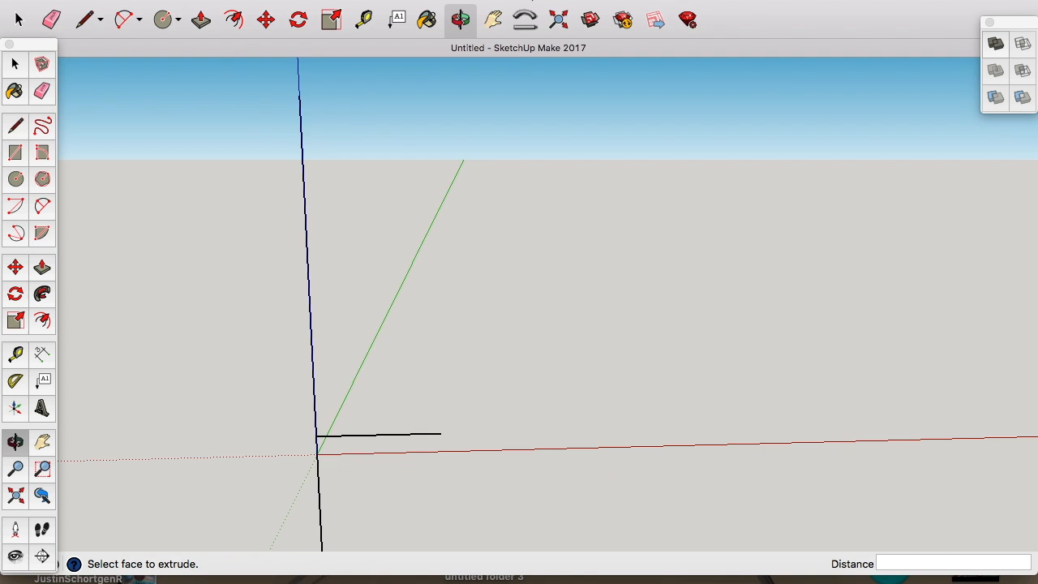
{"action": "left_click", "coordinate": [118, 23]}
{"action": "left_click", "coordinate": [440, 433]}
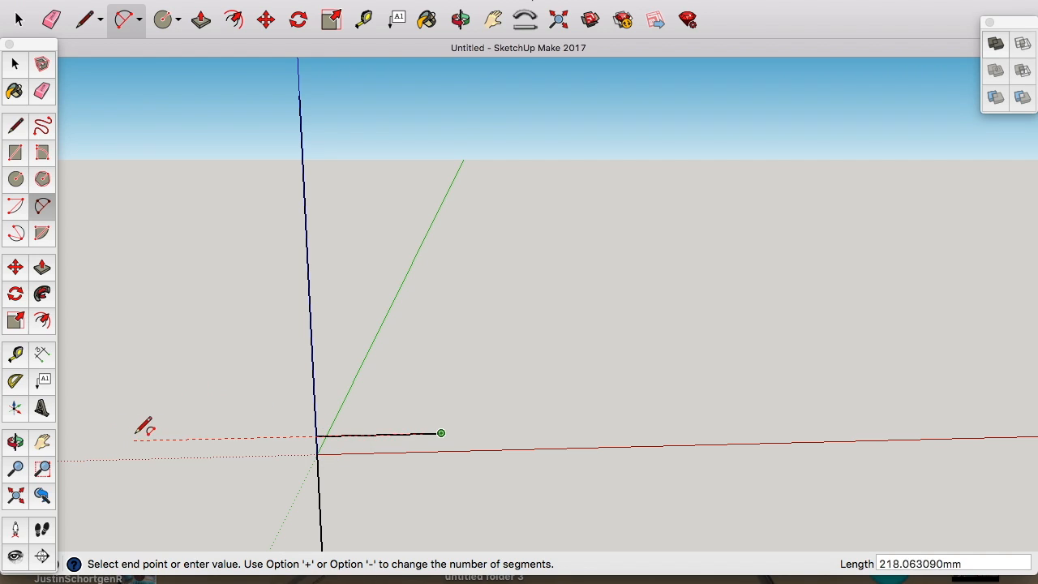
{"action": "left_click", "coordinate": [191, 437]}
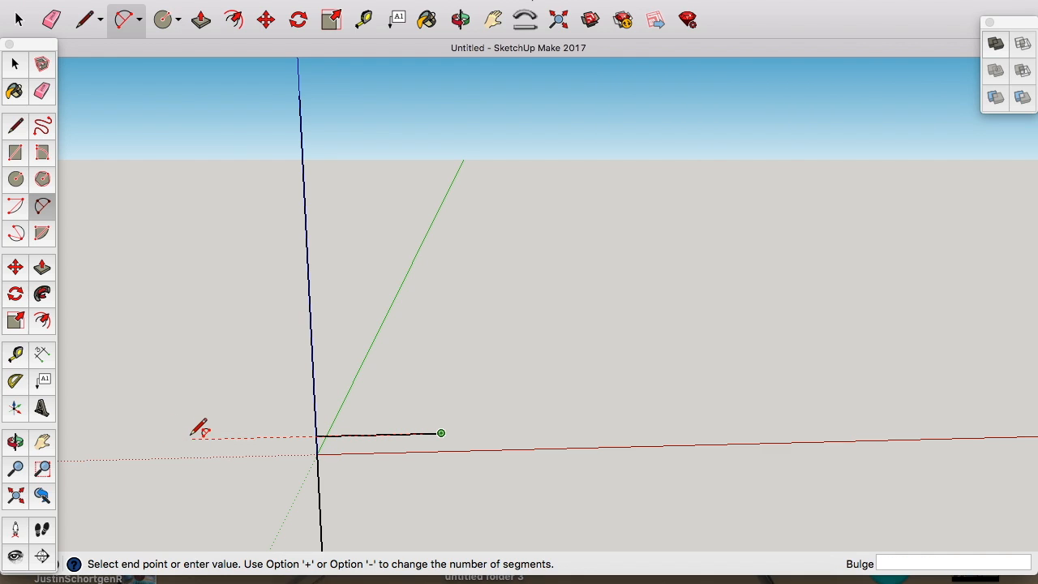
{"action": "left_click", "coordinate": [320, 471]}
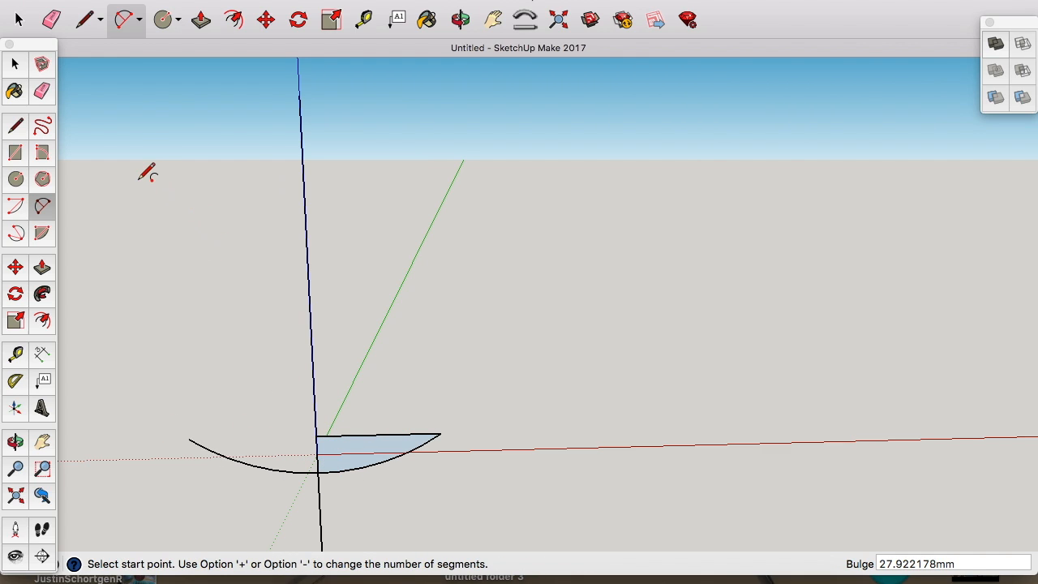
{"action": "key", "text": "e"}
{"action": "left_click", "coordinate": [390, 435]}
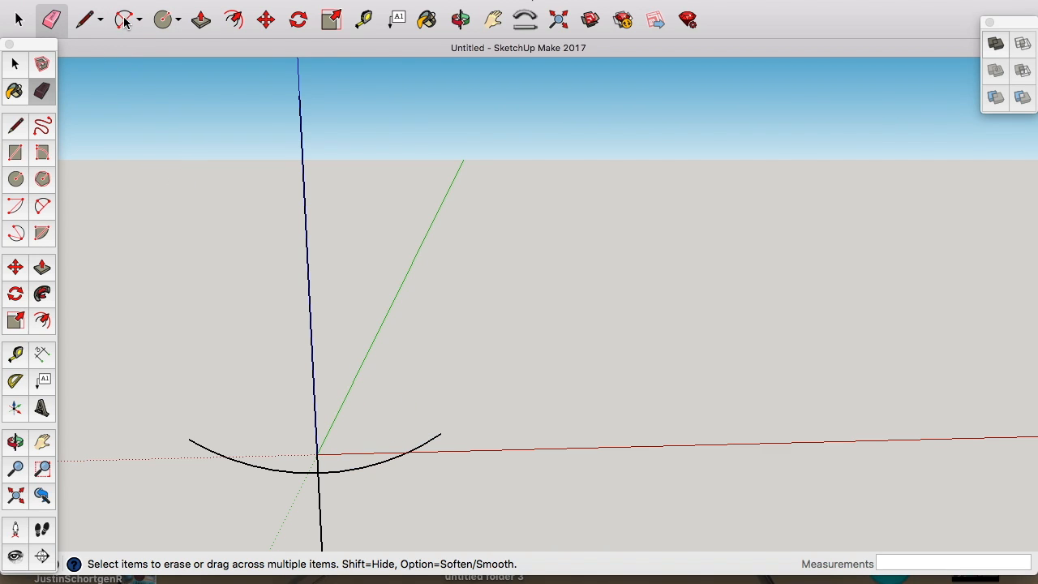
Step: Offset the arc upward by about 6.9 mm to form a parallel inner curve
{"action": "left_click", "coordinate": [233, 18]}
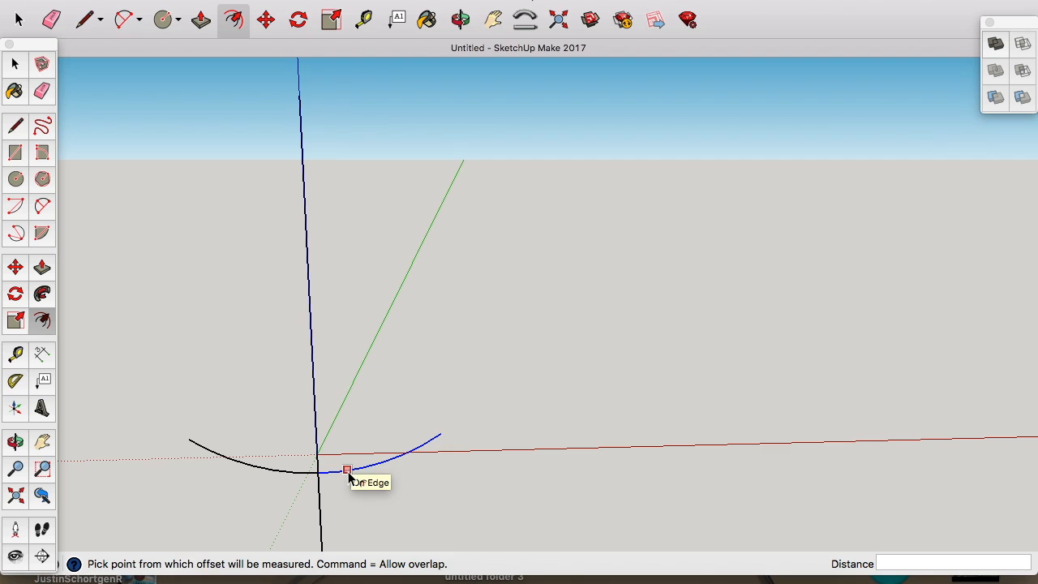
{"action": "key", "text": "space"}
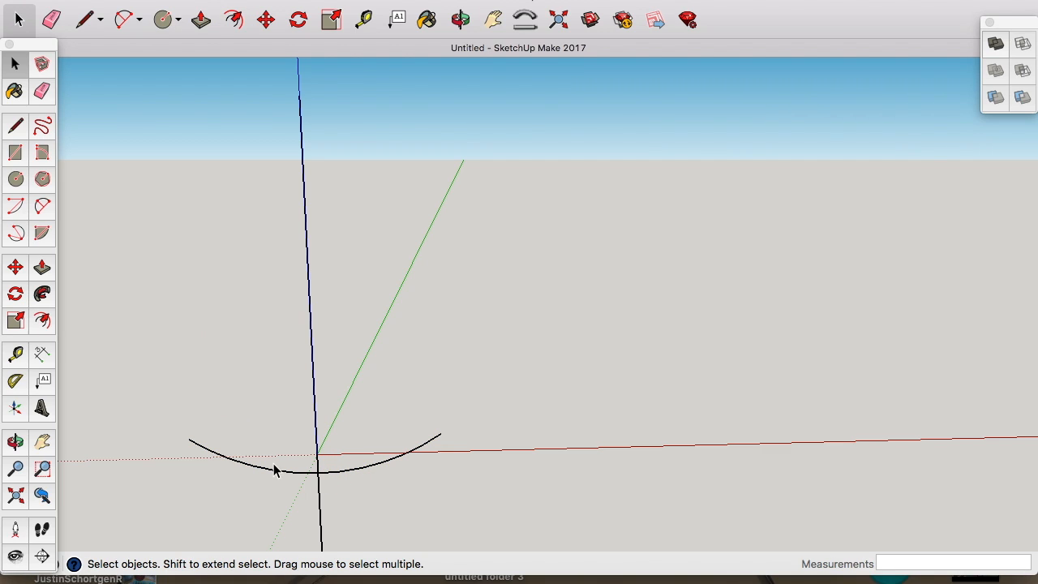
{"action": "left_click", "coordinate": [236, 20]}
{"action": "left_click", "coordinate": [322, 471]}
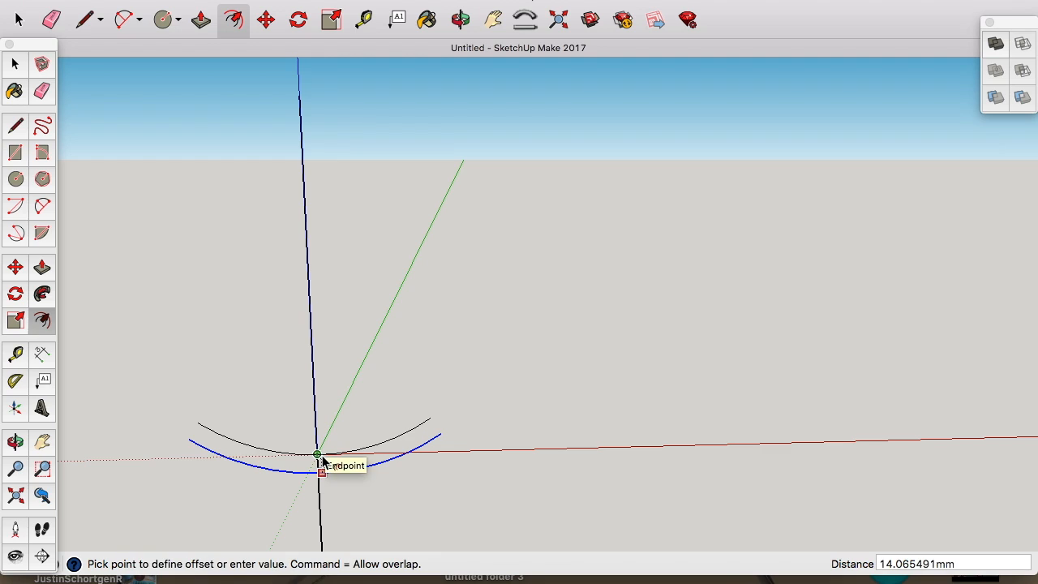
{"action": "left_click", "coordinate": [322, 472]}
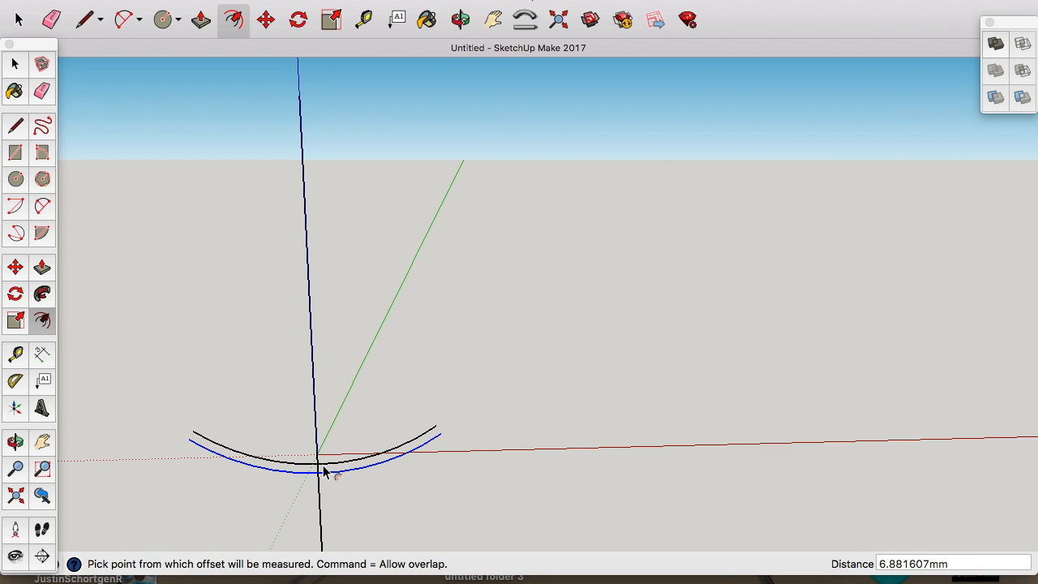
Step: Erase the halves of both arcs on the negative red side of the blue axis
{"action": "left_click", "coordinate": [50, 20]}
{"action": "left_click", "coordinate": [243, 465]}
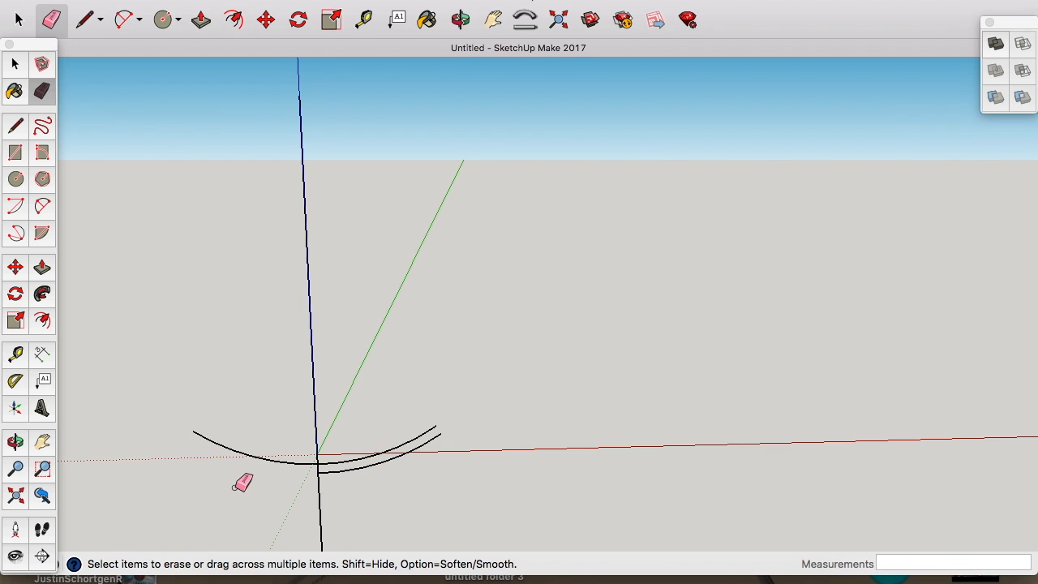
{"action": "left_click_drag", "start_coordinate": [244, 482], "coordinate": [242, 448]}
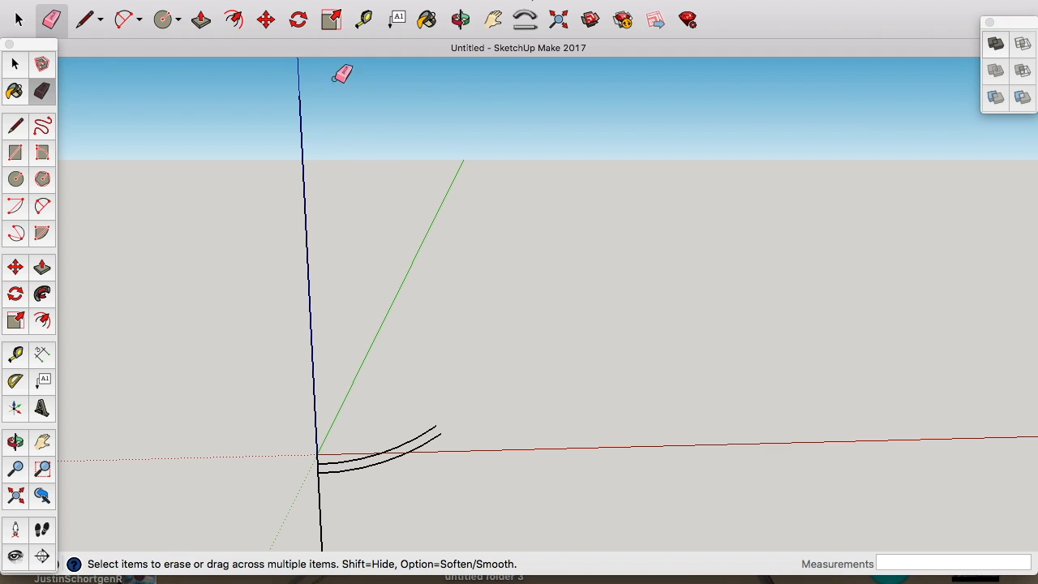
Step: Draw a narrow rectangular foot below the lower arc, its outer side about 29 mm long, and erase the arc segment across its top
{"action": "left_click", "coordinate": [86, 21]}
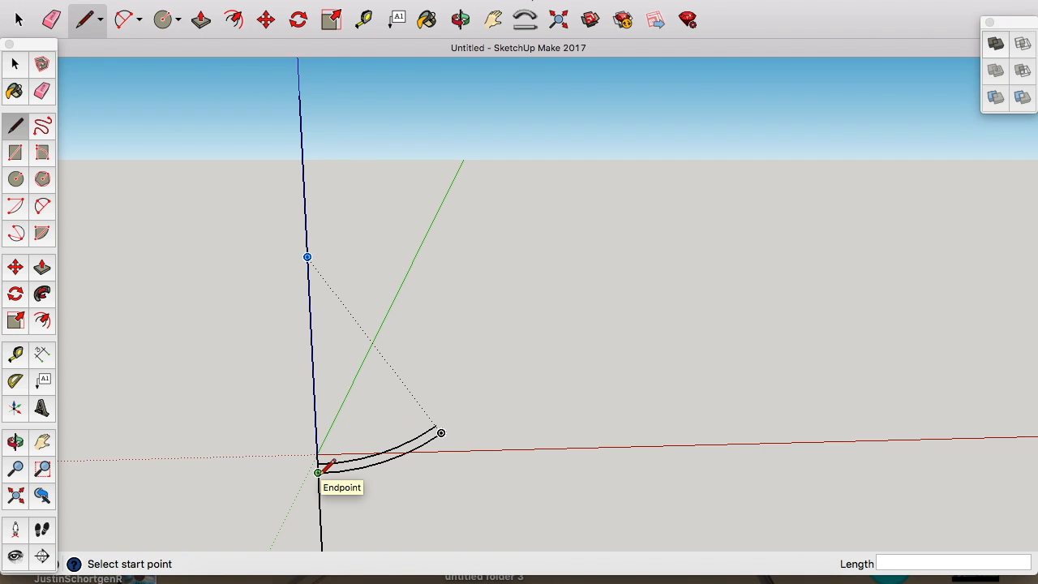
{"action": "left_click", "coordinate": [383, 462]}
{"action": "left_click", "coordinate": [385, 490]}
{"action": "left_click", "coordinate": [404, 491]}
{"action": "left_click", "coordinate": [404, 454]}
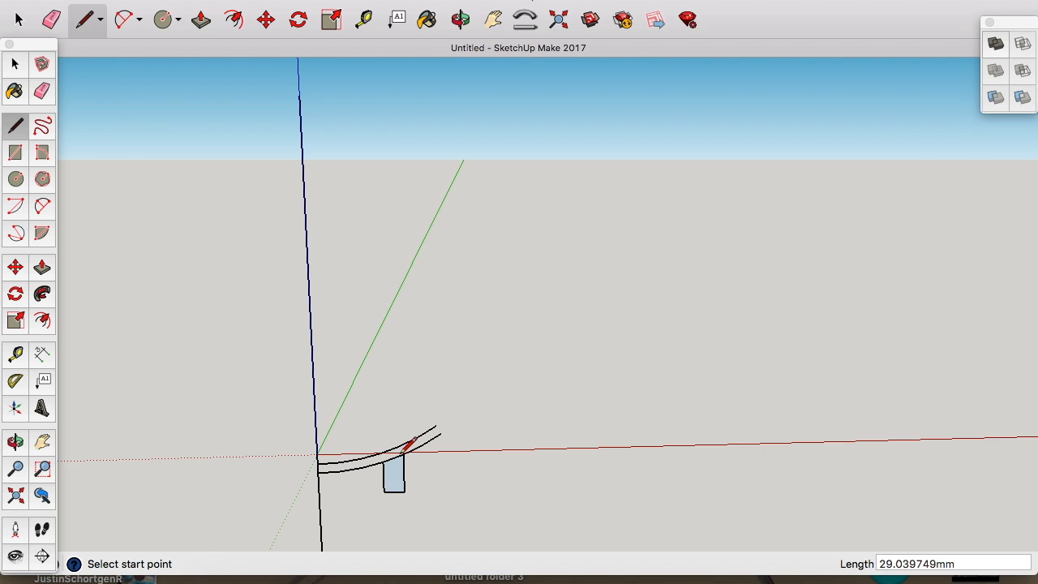
{"action": "left_click", "coordinate": [53, 19]}
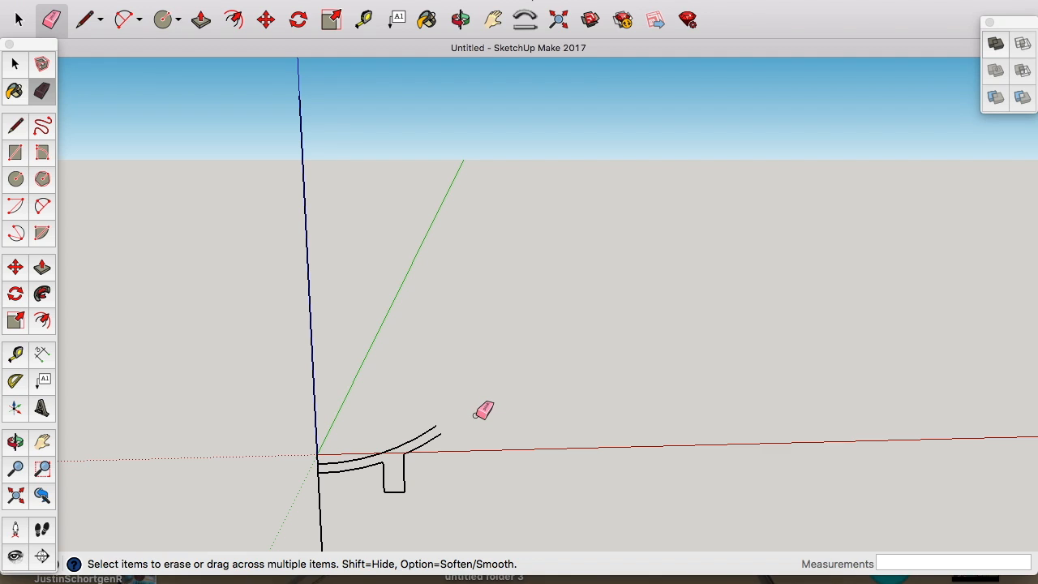
Step: Cut the foot's outer bottom corner with a diagonal line about 9 mm long and erase the leftover corner edges
{"action": "left_click", "coordinate": [87, 18]}
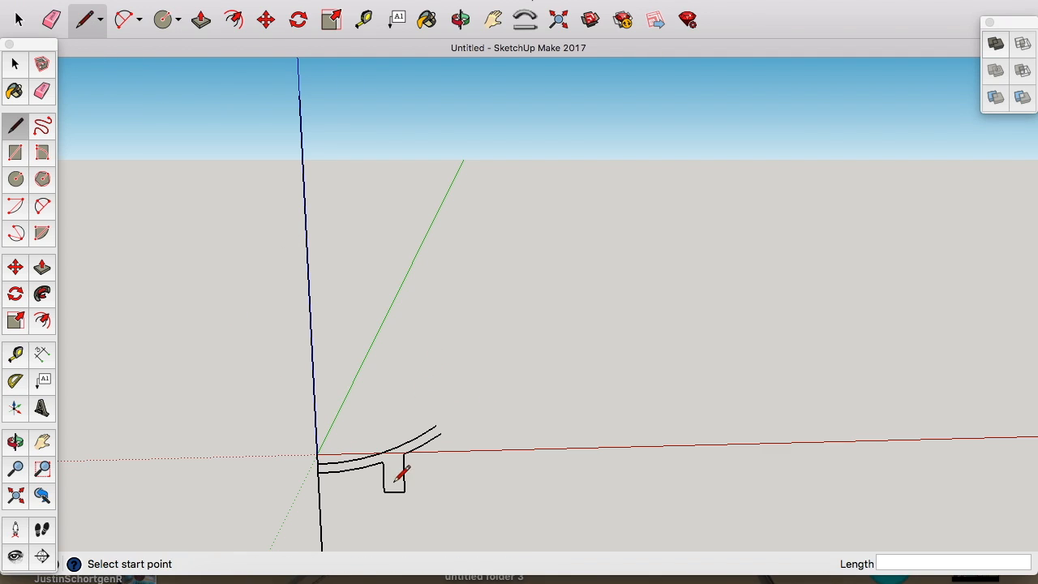
{"action": "scroll", "coordinate": [410, 477], "scroll_direction": "up", "scroll_amount": 5}
{"action": "left_click", "coordinate": [395, 469]}
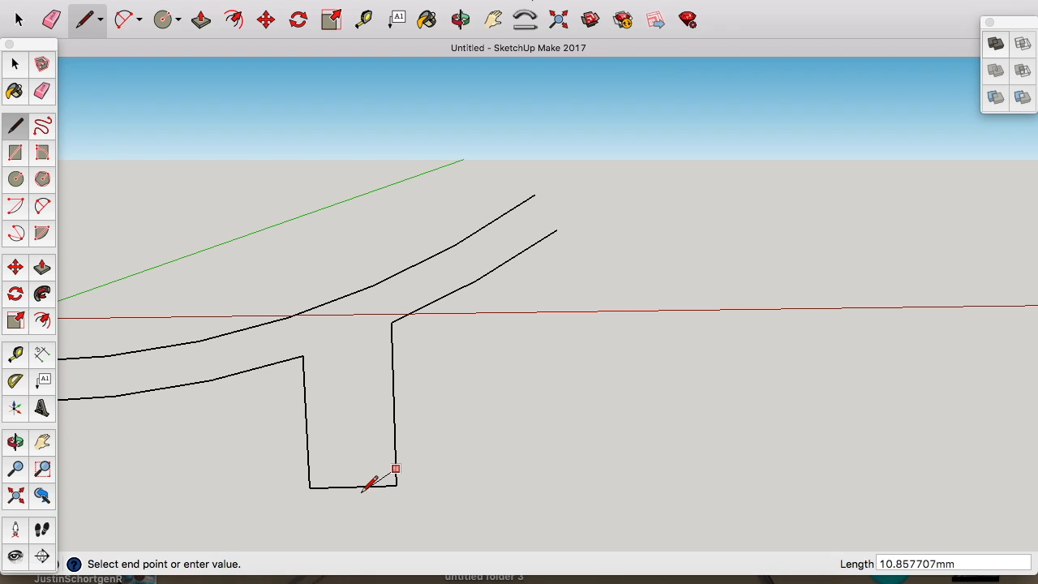
{"action": "left_click", "coordinate": [364, 487]}
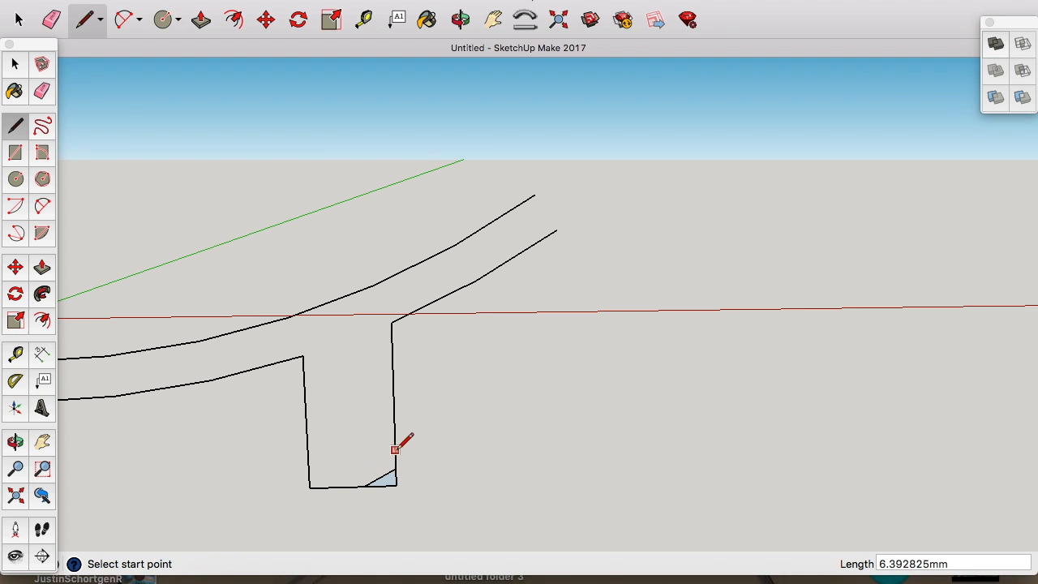
{"action": "left_click", "coordinate": [396, 448]}
{"action": "left_click", "coordinate": [366, 484]}
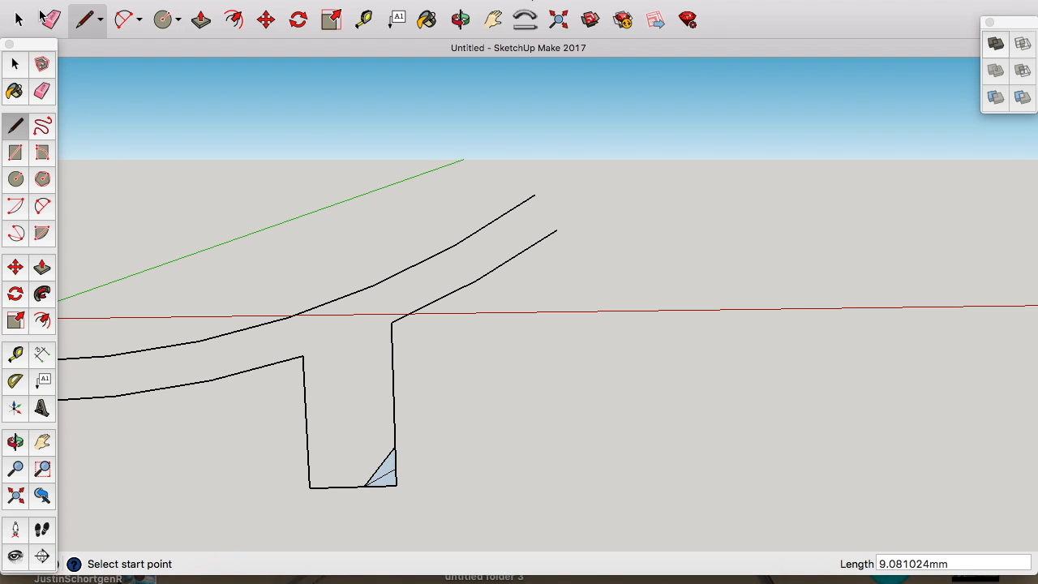
{"action": "left_click", "coordinate": [50, 19]}
{"action": "left_click_drag", "start_coordinate": [410, 464], "coordinate": [384, 492]}
Step: Draw a tall vertical rectangle from the blue axis so that it covers the profile curves and the foot
{"action": "scroll", "coordinate": [392, 487], "scroll_direction": "down", "scroll_amount": 4}
{"action": "middle_click_drag", "start_coordinate": [389, 487], "coordinate": [416, 246]}
{"action": "middle_click_drag", "start_coordinate": [393, 536], "coordinate": [309, 161]}
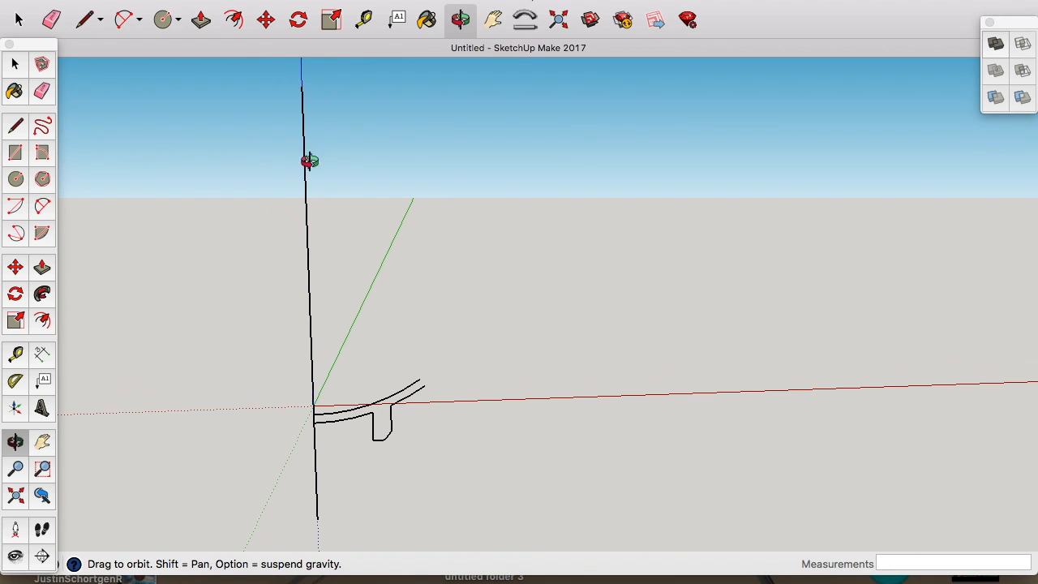
{"action": "left_click", "coordinate": [164, 19]}
{"action": "left_click", "coordinate": [177, 19]}
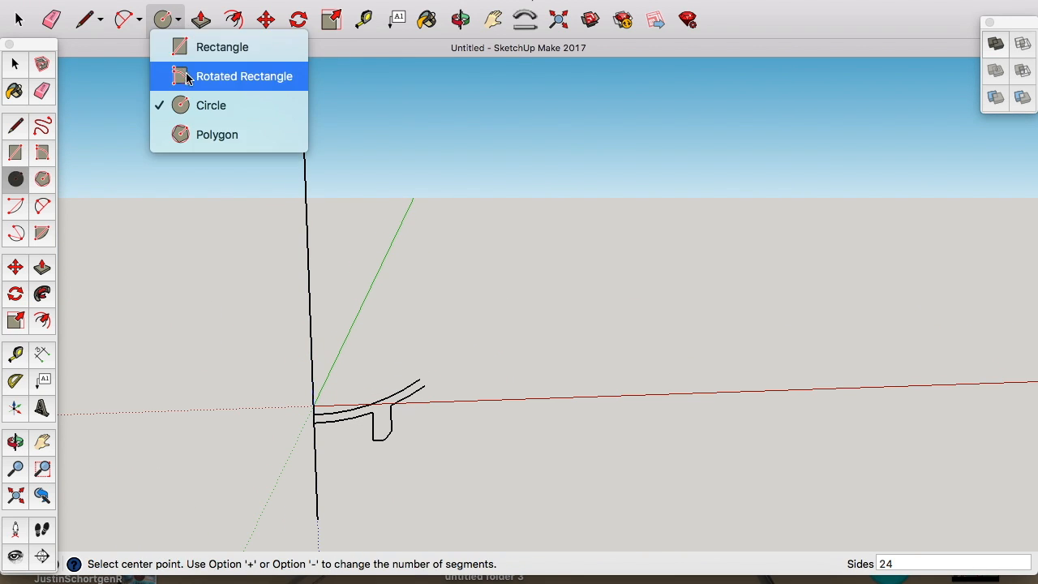
{"action": "left_click", "coordinate": [220, 44]}
{"action": "left_click", "coordinate": [313, 85]}
{"action": "left_click", "coordinate": [524, 478]}
{"action": "scroll", "coordinate": [435, 375], "scroll_direction": "up", "scroll_amount": 3}
{"action": "key", "text": "e"}
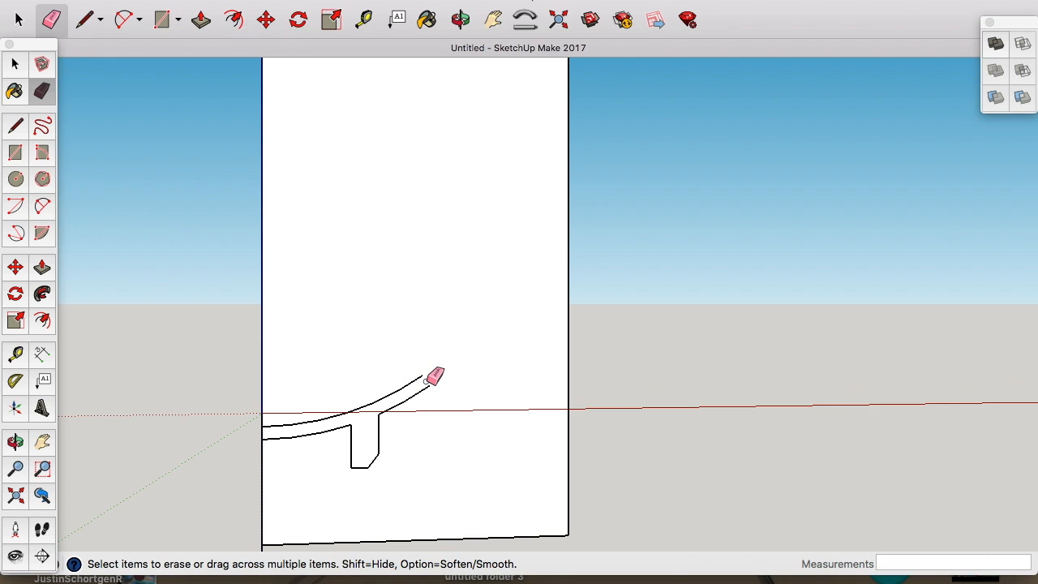
Step: Draw a two-point arc that continues the lower curve's outer end upward into a nearly vertical rim
{"action": "left_click", "coordinate": [126, 19]}
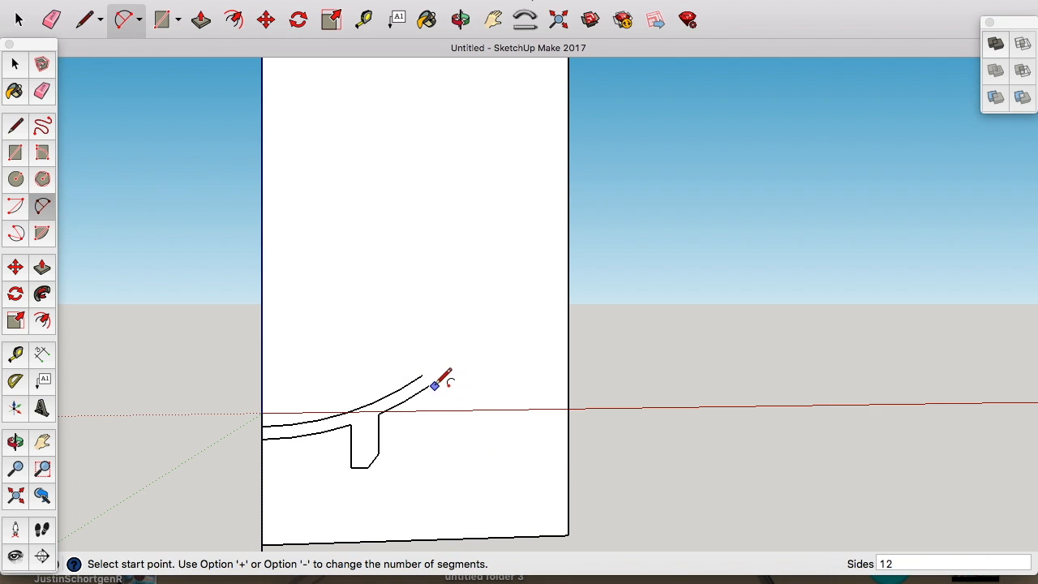
{"action": "left_click", "coordinate": [429, 384]}
{"action": "left_click", "coordinate": [451, 343]}
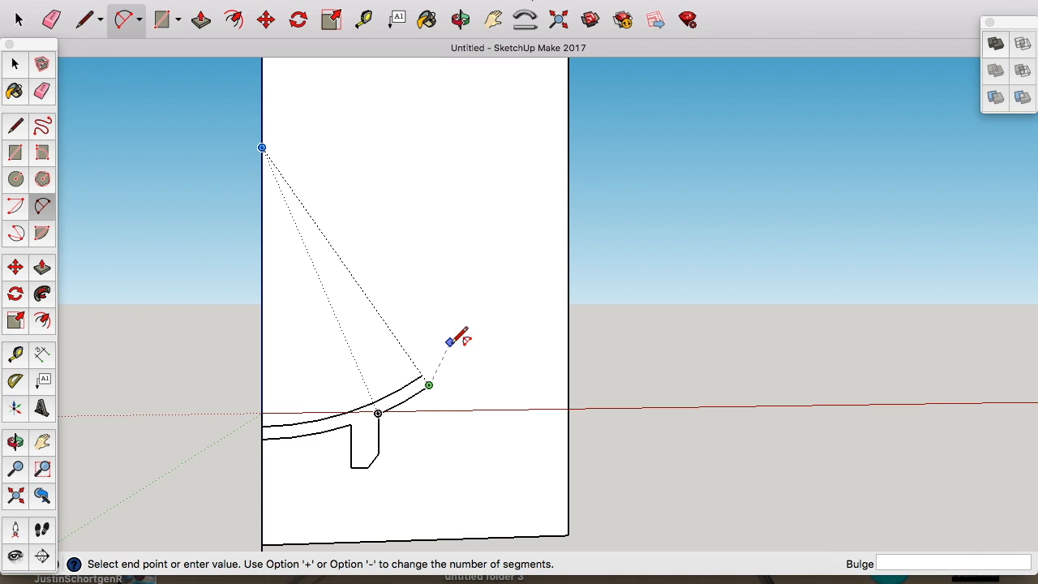
{"action": "left_click", "coordinate": [451, 347]}
{"action": "left_click", "coordinate": [423, 374]}
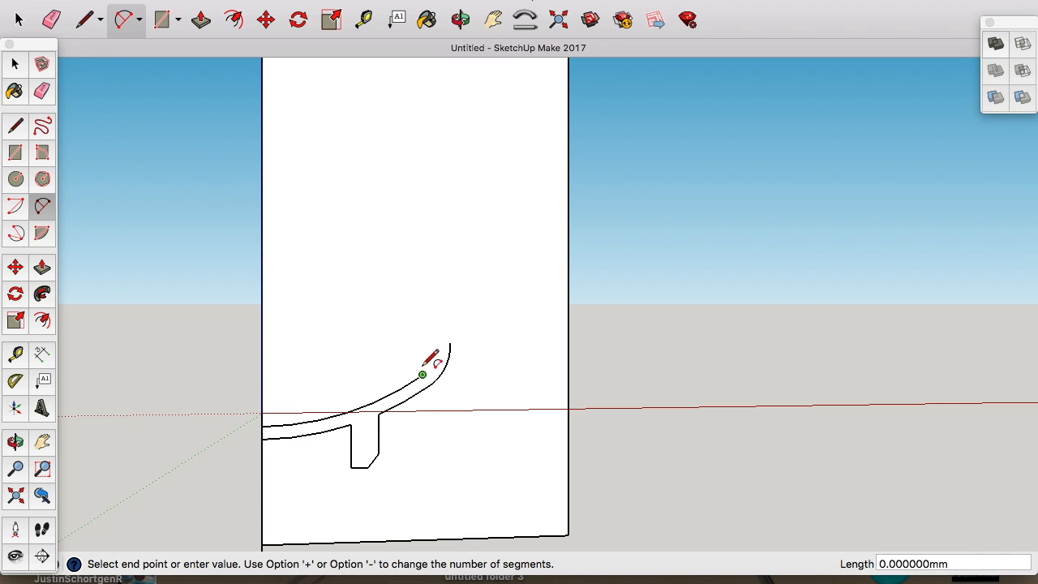
Step: Draw a short horizontal guide line inward from the top end of the outer rim arc
{"action": "key", "text": "l"}
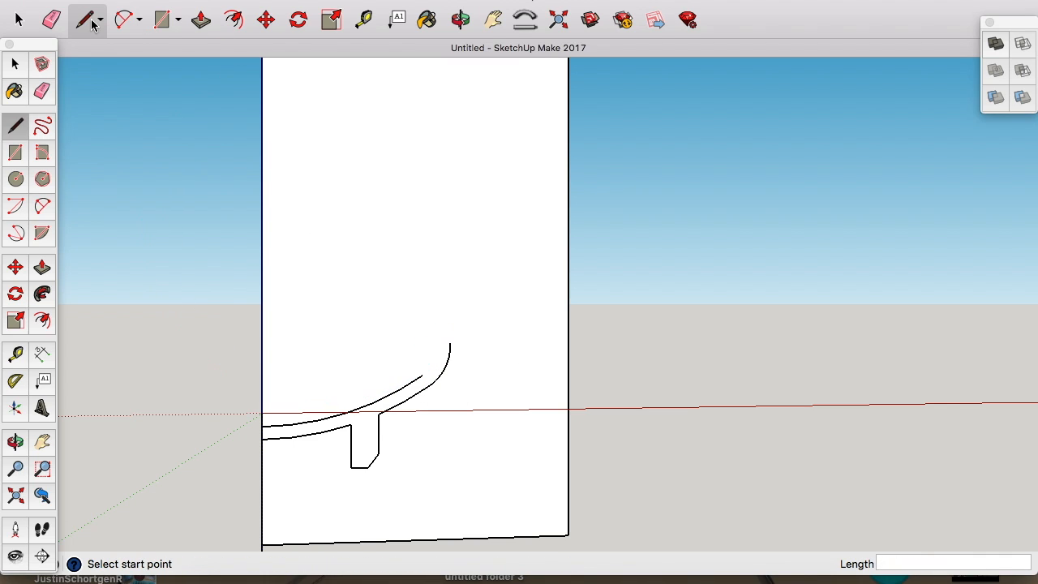
{"action": "scroll", "coordinate": [450, 343], "scroll_direction": "up", "scroll_amount": 1}
{"action": "scroll", "coordinate": [450, 343], "scroll_direction": "up", "scroll_amount": 1}
{"action": "left_click", "coordinate": [450, 338]}
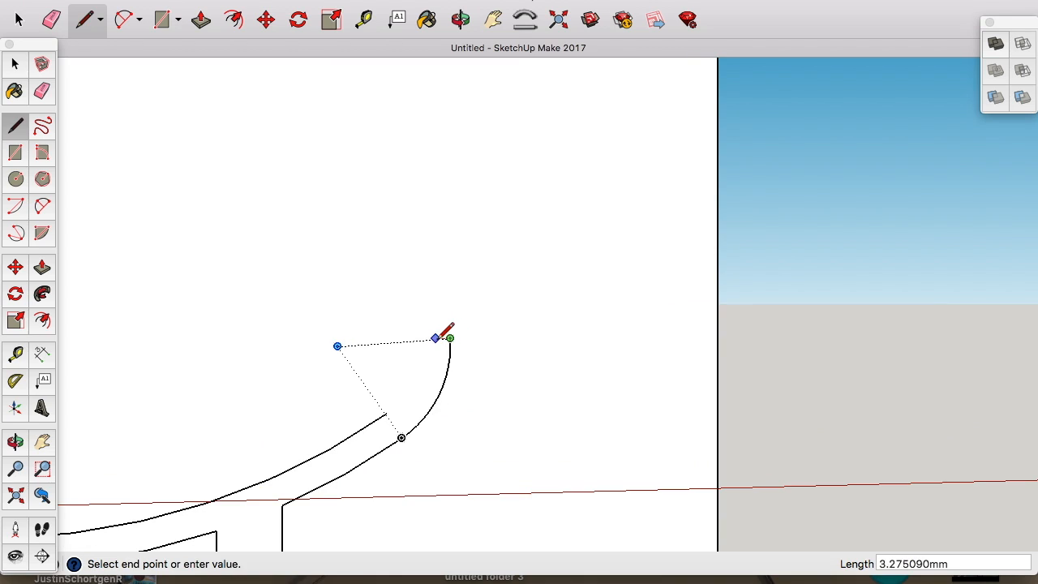
Step: Draw the inner rim arc tangent to the upper curve's end, ending just below the horizontal guide line
{"action": "left_click", "coordinate": [122, 19]}
{"action": "scroll", "coordinate": [342, 483], "scroll_direction": "up", "scroll_amount": 2}
{"action": "left_click", "coordinate": [342, 483]}
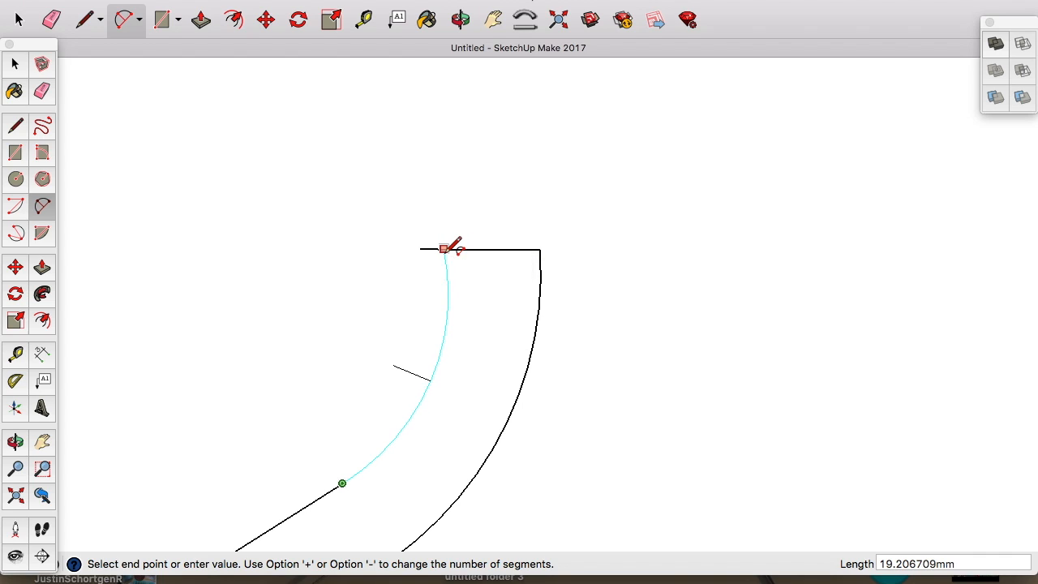
{"action": "double_click", "coordinate": [460, 256]}
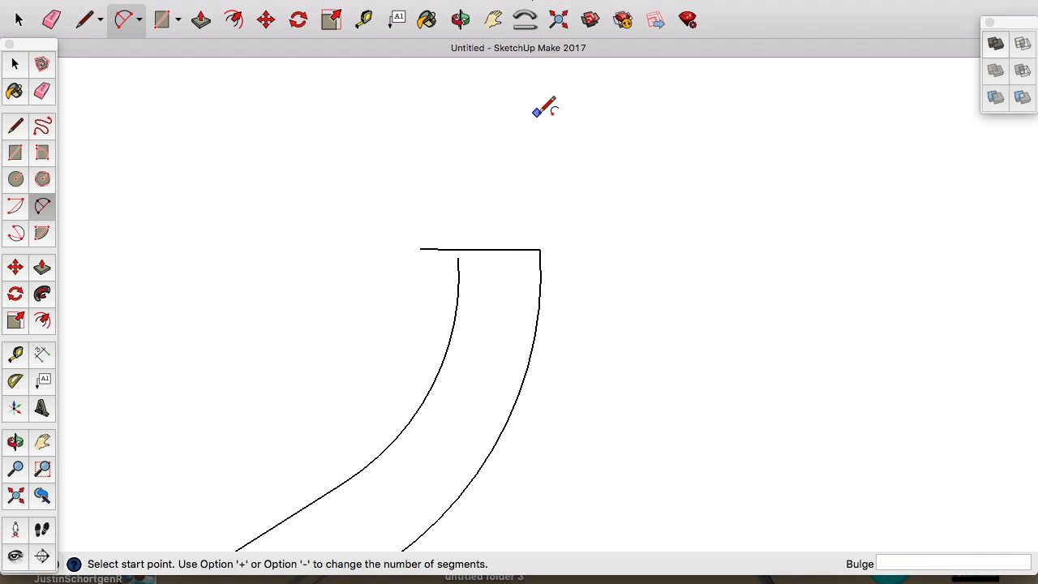
Step: Erase the short horizontal guide line above the two rim arcs
{"action": "scroll", "coordinate": [538, 114], "scroll_direction": "down", "scroll_amount": 4}
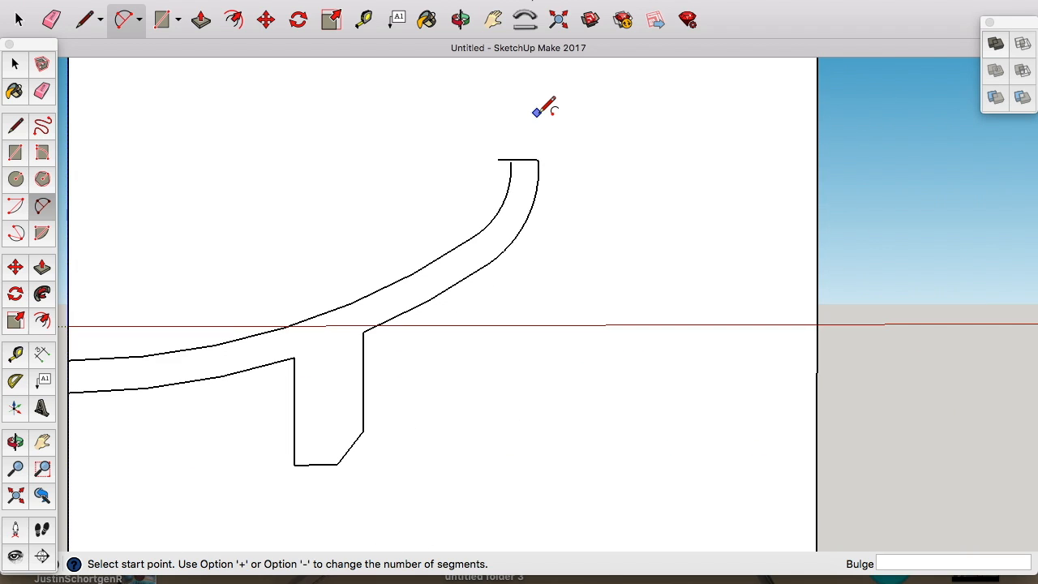
{"action": "key", "text": "e"}
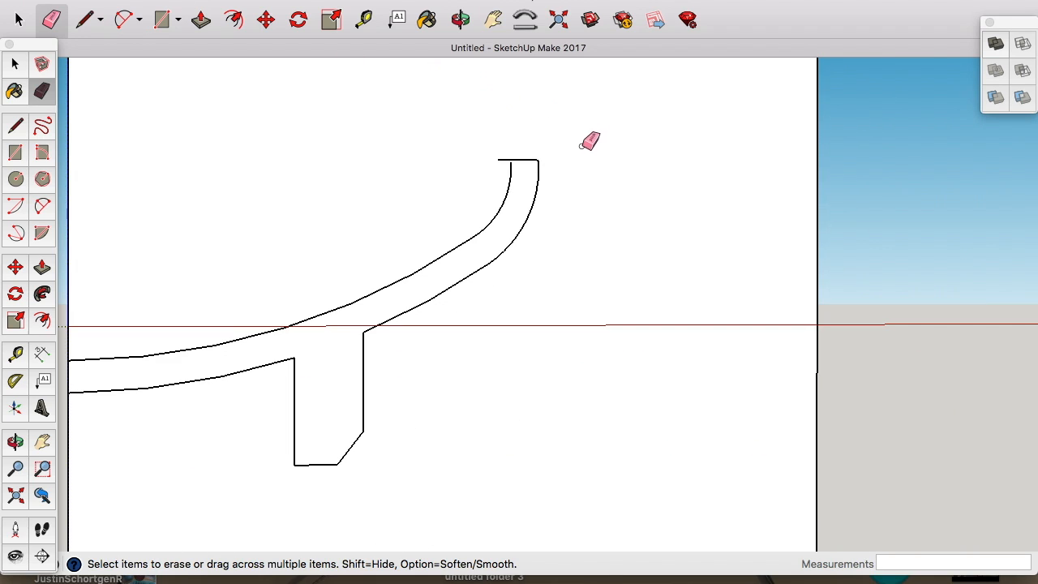
{"action": "scroll", "coordinate": [534, 155], "scroll_direction": "up", "scroll_amount": 2}
{"action": "scroll", "coordinate": [534, 156], "scroll_direction": "down", "scroll_amount": 4}
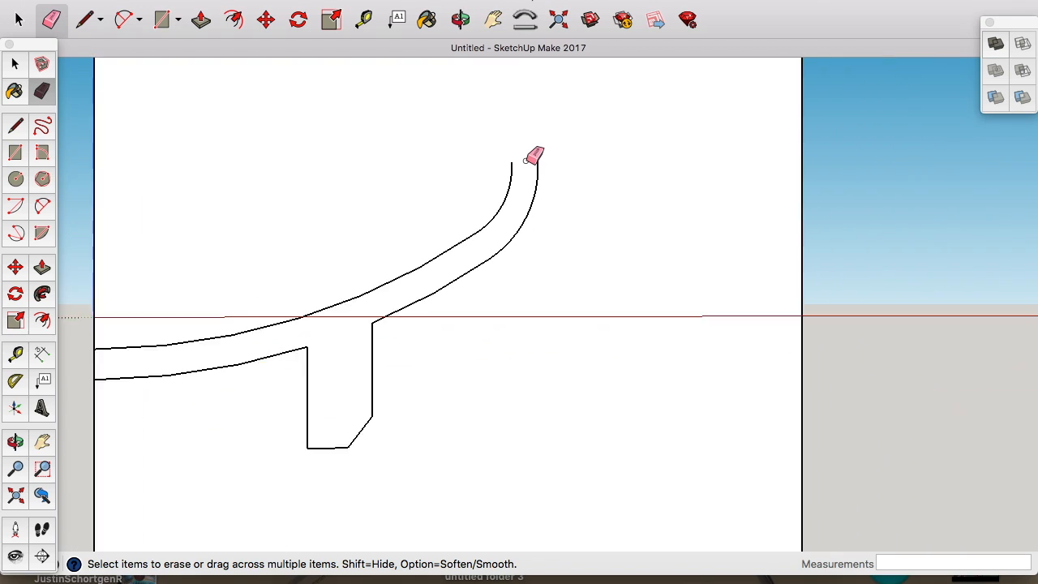
{"action": "scroll", "coordinate": [535, 73], "scroll_direction": "up", "scroll_amount": 3}
{"action": "key", "text": "l"}
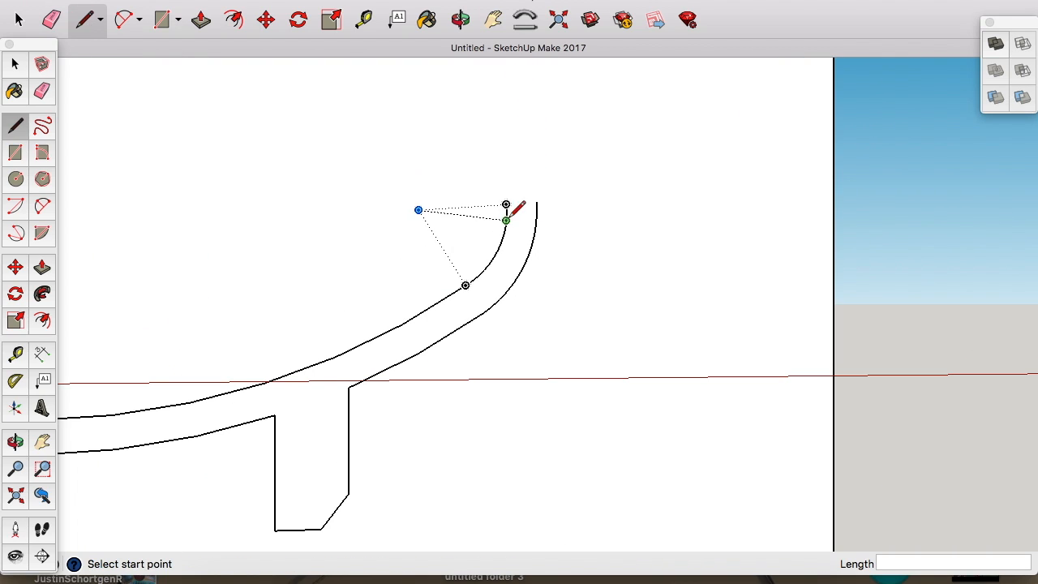
{"action": "left_click", "coordinate": [536, 201]}
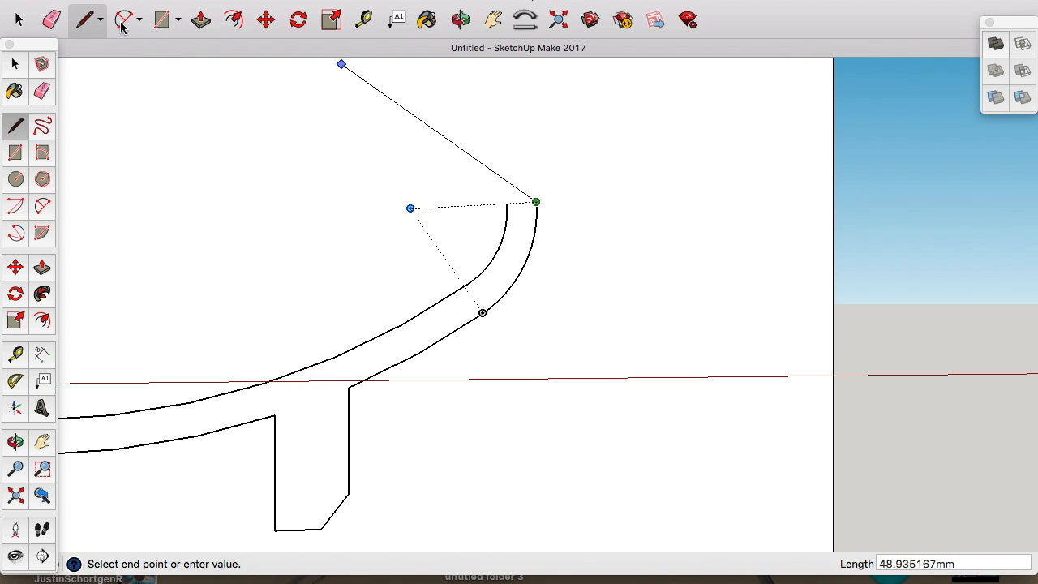
{"action": "key", "text": "a"}
{"action": "left_click", "coordinate": [536, 201]}
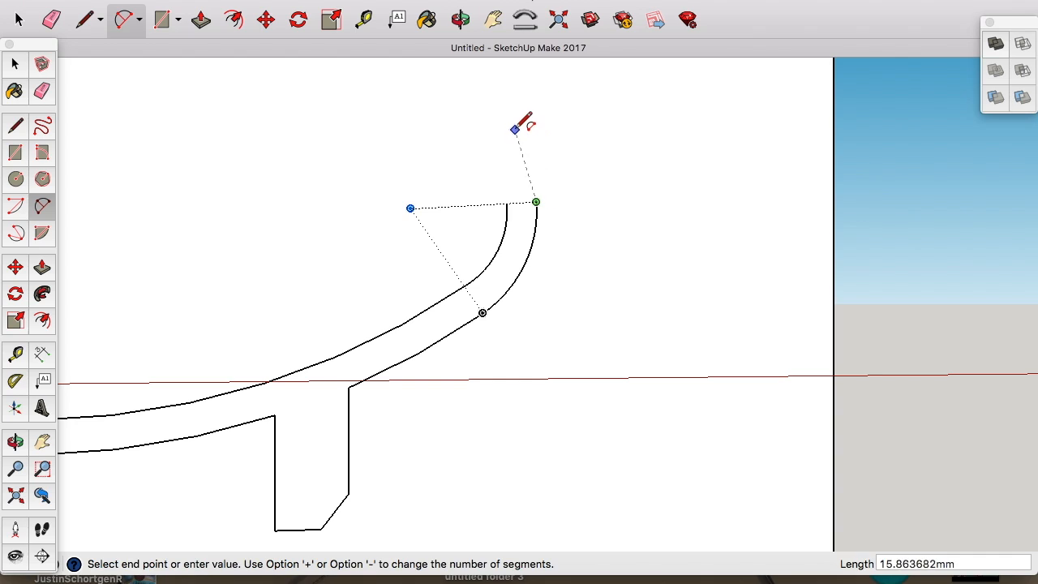
{"action": "left_click", "coordinate": [516, 129]}
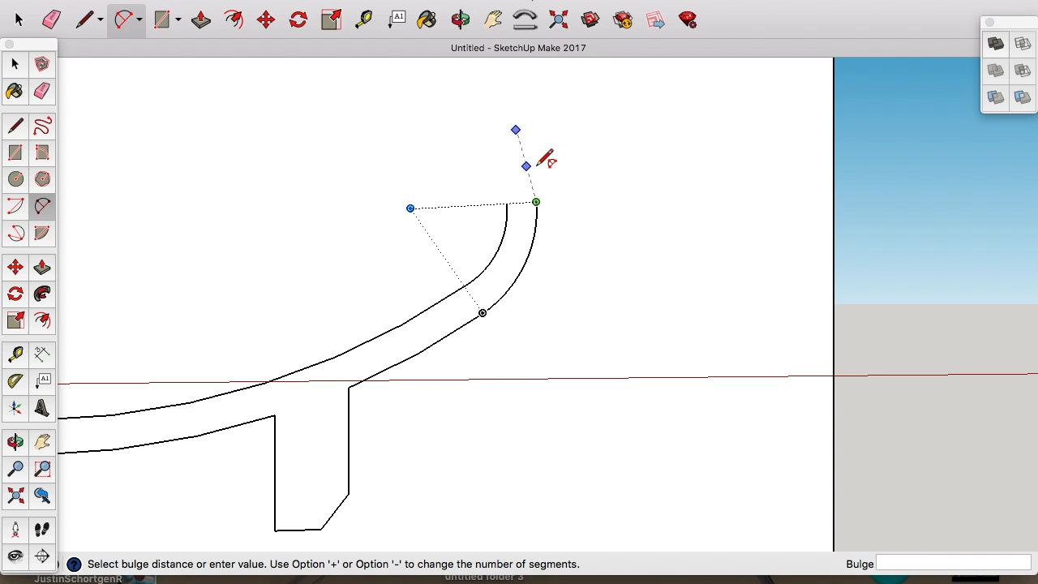
{"action": "scroll", "coordinate": [548, 162], "scroll_direction": "up", "scroll_amount": 5}
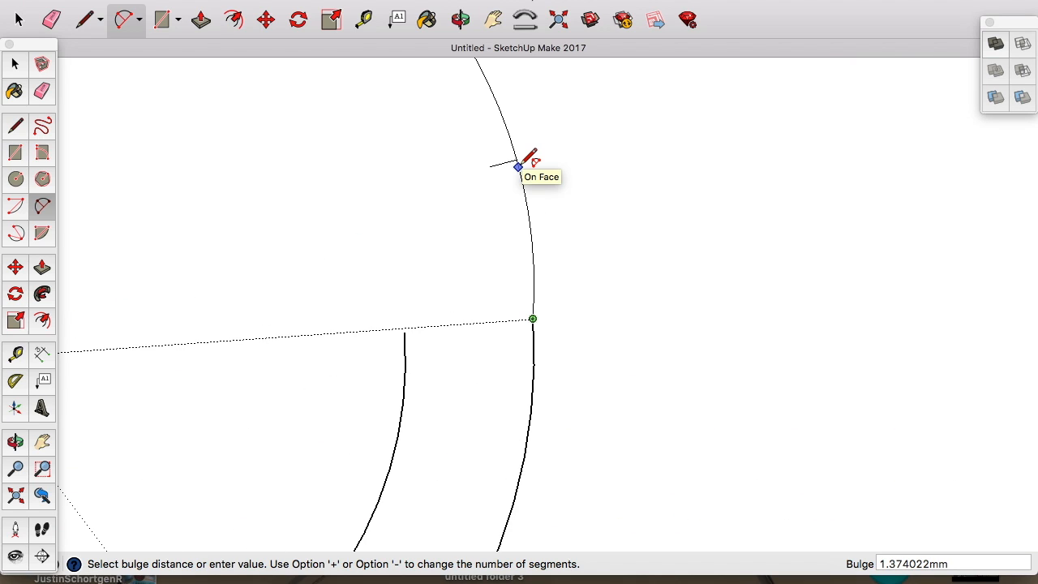
{"action": "left_click", "coordinate": [509, 166]}
{"action": "key", "text": "Return"}
{"action": "scroll", "coordinate": [519, 158], "scroll_direction": "down", "scroll_amount": 6}
{"action": "key", "text": "Escape"}
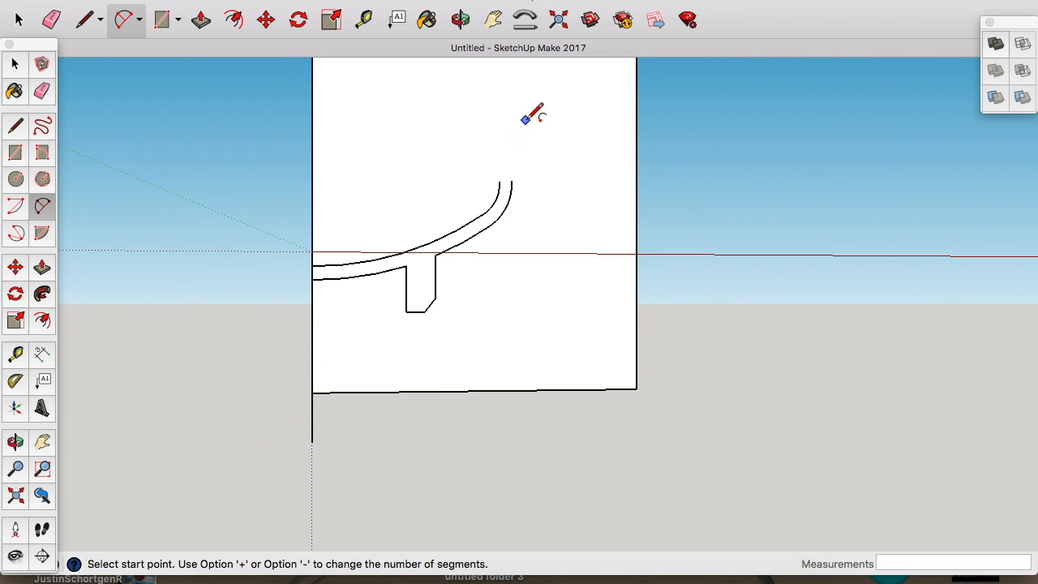
Step: Draw a two-point arc from low on the outer rim curve straight upward past its end, bulging outward close to the existing rim
{"action": "scroll", "coordinate": [523, 118], "scroll_direction": "up", "scroll_amount": 5}
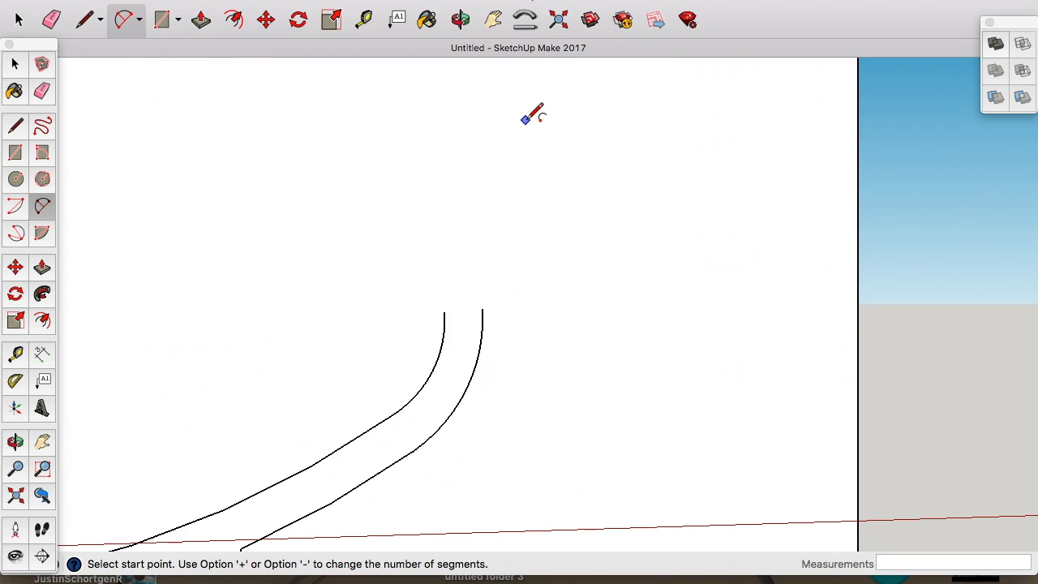
{"action": "left_click", "coordinate": [445, 422]}
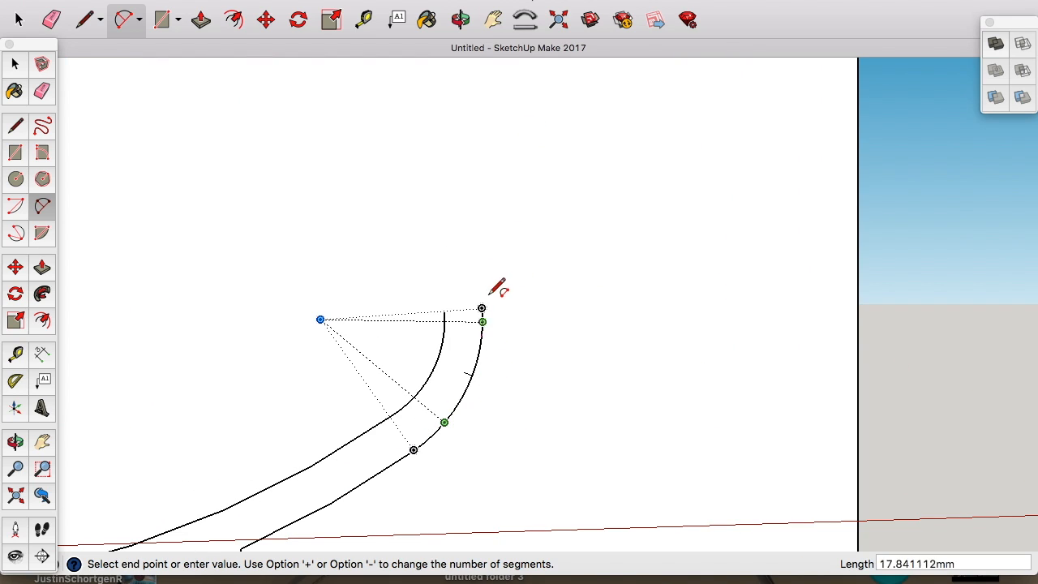
{"action": "left_click", "coordinate": [467, 233]}
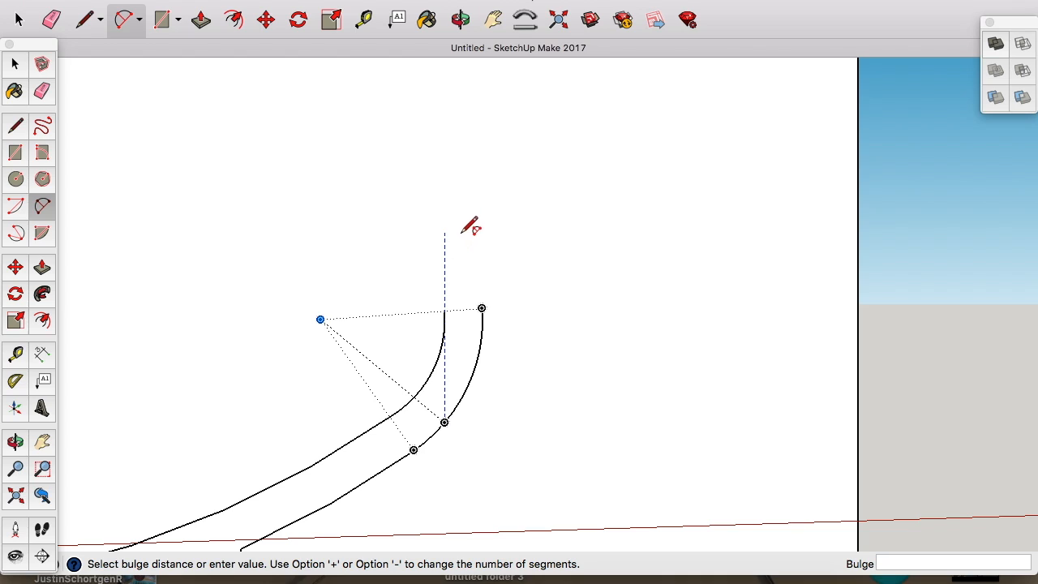
{"action": "left_click", "coordinate": [478, 243]}
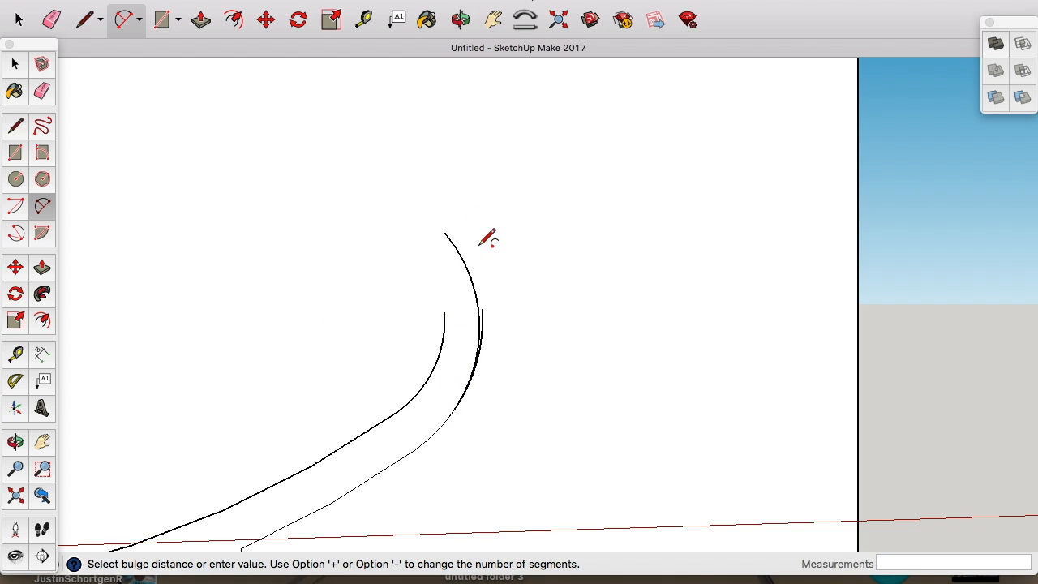
Step: Draw an inner arc from the inner rim curve upward, bulging outward alongside the new outer arc
{"action": "left_click", "coordinate": [422, 387]}
{"action": "left_click", "coordinate": [445, 242]}
{"action": "left_click", "coordinate": [447, 239]}
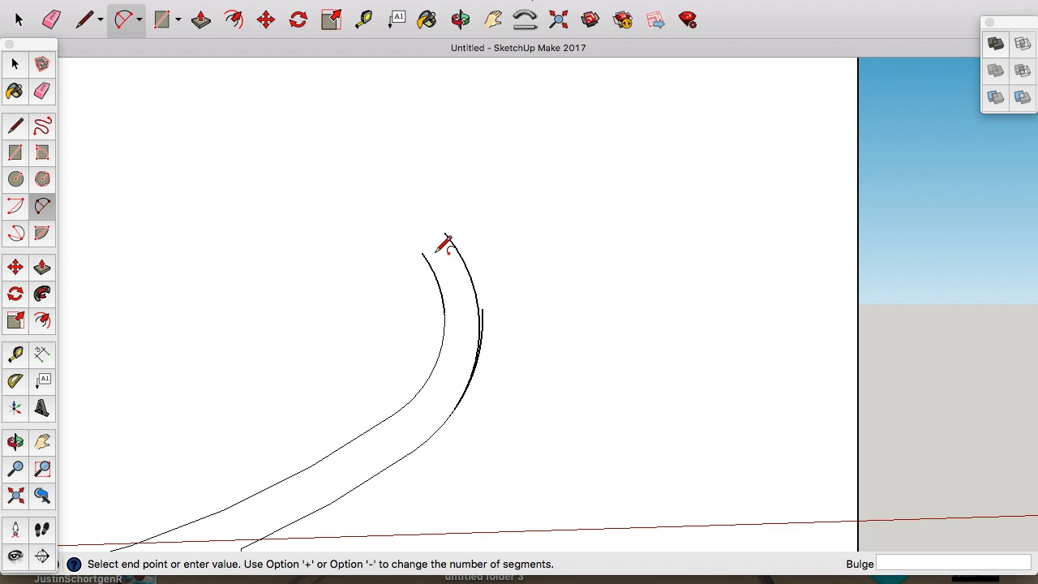
Step: Erase the leftover segments of the original outer rim arc that run beside the new outer arc
{"action": "left_click", "coordinate": [63, 26]}
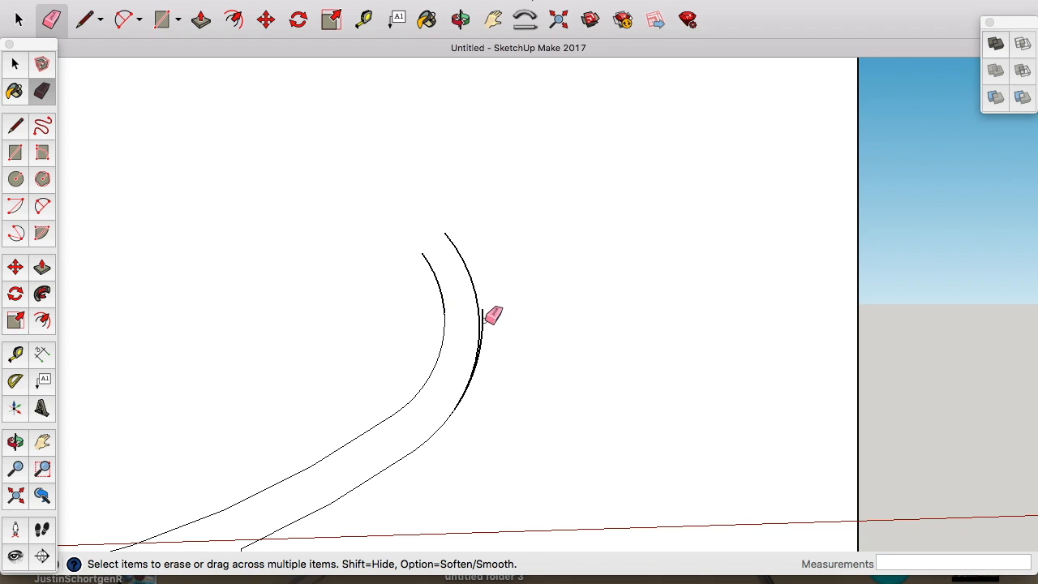
{"action": "scroll", "coordinate": [493, 317], "scroll_direction": "up", "scroll_amount": 5}
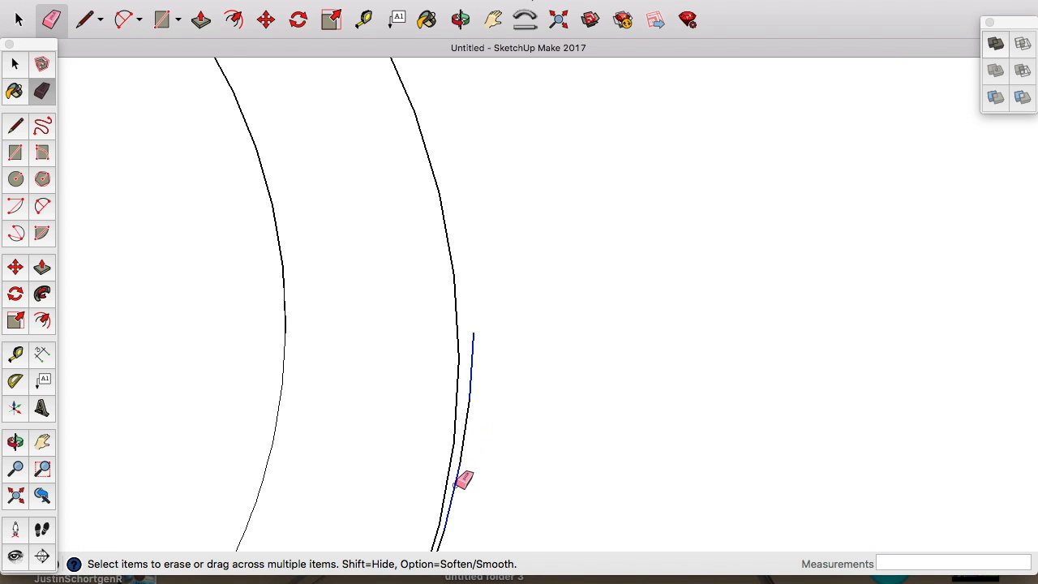
{"action": "scroll", "coordinate": [461, 482], "scroll_direction": "down", "scroll_amount": 4}
{"action": "scroll", "coordinate": [463, 496], "scroll_direction": "up", "scroll_amount": 5}
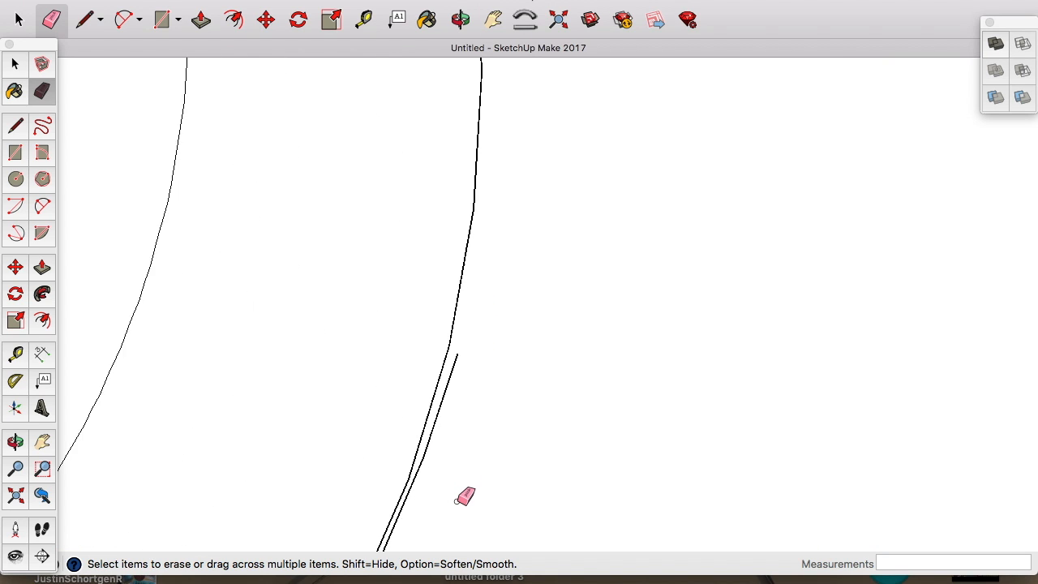
{"action": "scroll", "coordinate": [414, 457], "scroll_direction": "down", "scroll_amount": 3}
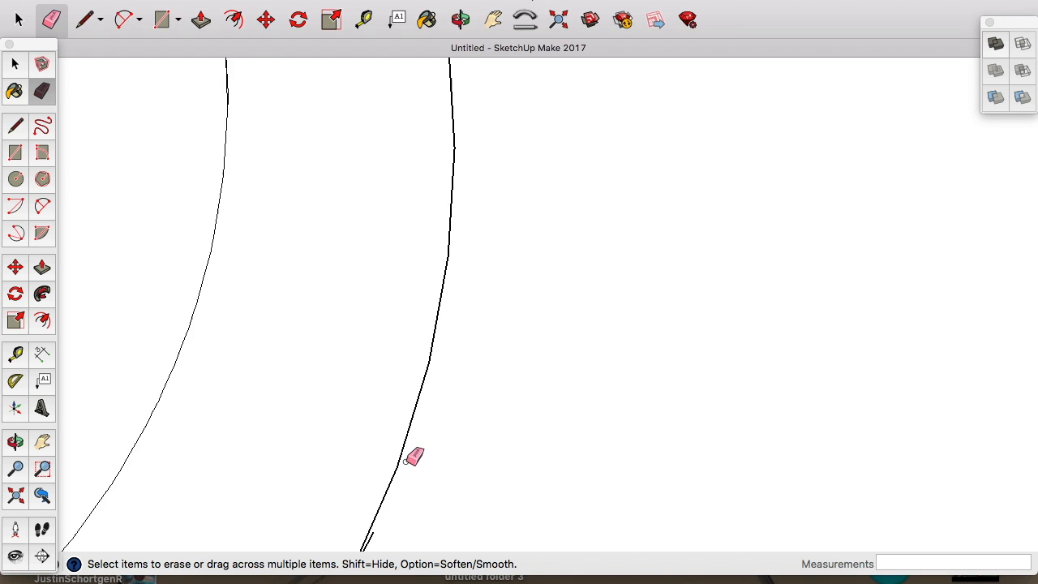
{"action": "scroll", "coordinate": [408, 502], "scroll_direction": "up", "scroll_amount": 3}
{"action": "scroll", "coordinate": [343, 424], "scroll_direction": "down", "scroll_amount": 4}
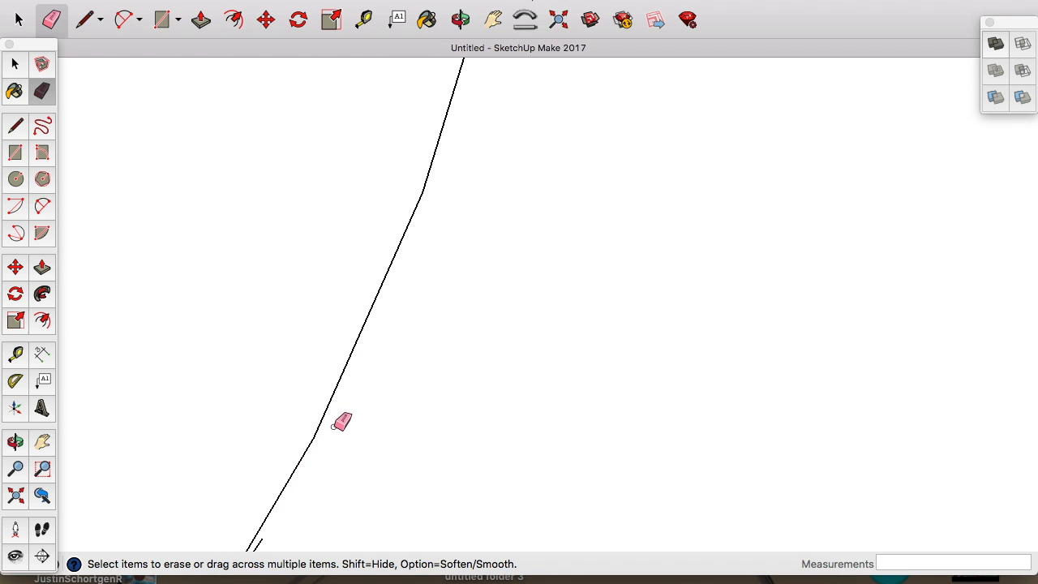
{"action": "scroll", "coordinate": [290, 519], "scroll_direction": "up", "scroll_amount": 2}
{"action": "scroll", "coordinate": [290, 519], "scroll_direction": "up", "scroll_amount": 3}
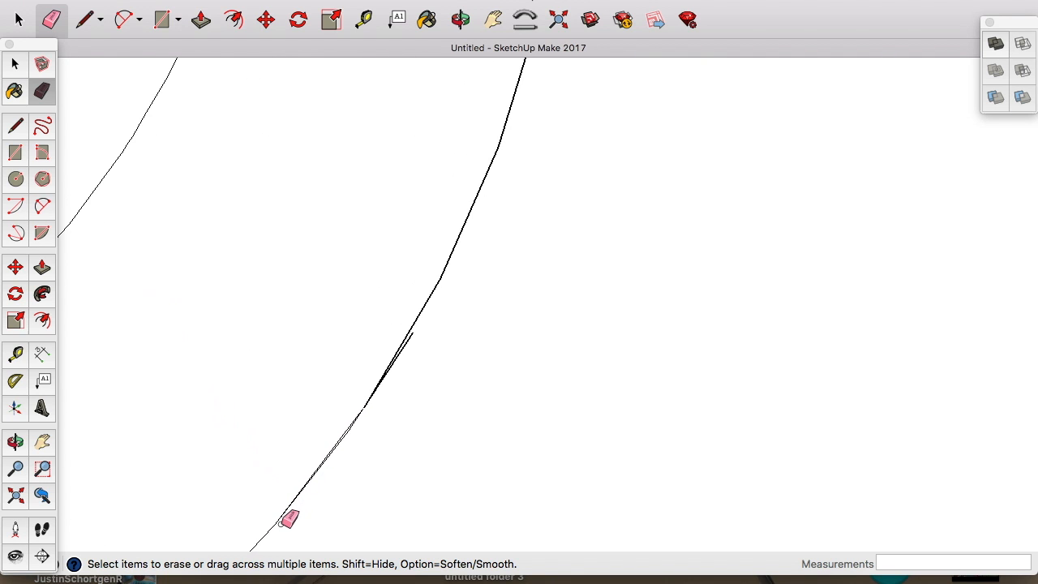
{"action": "scroll", "coordinate": [330, 449], "scroll_direction": "up", "scroll_amount": 5}
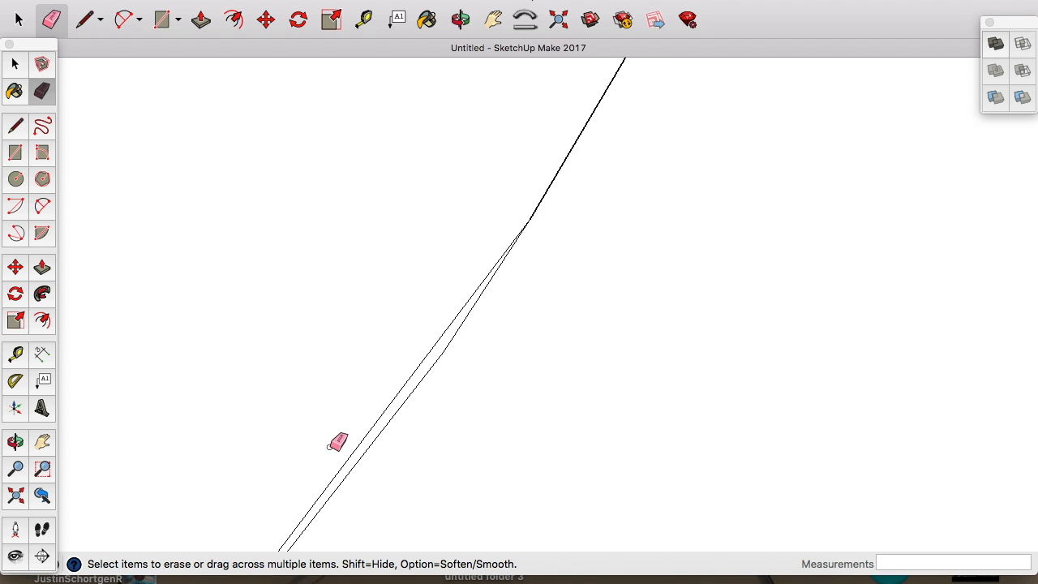
{"action": "scroll", "coordinate": [413, 398], "scroll_direction": "down", "scroll_amount": 4}
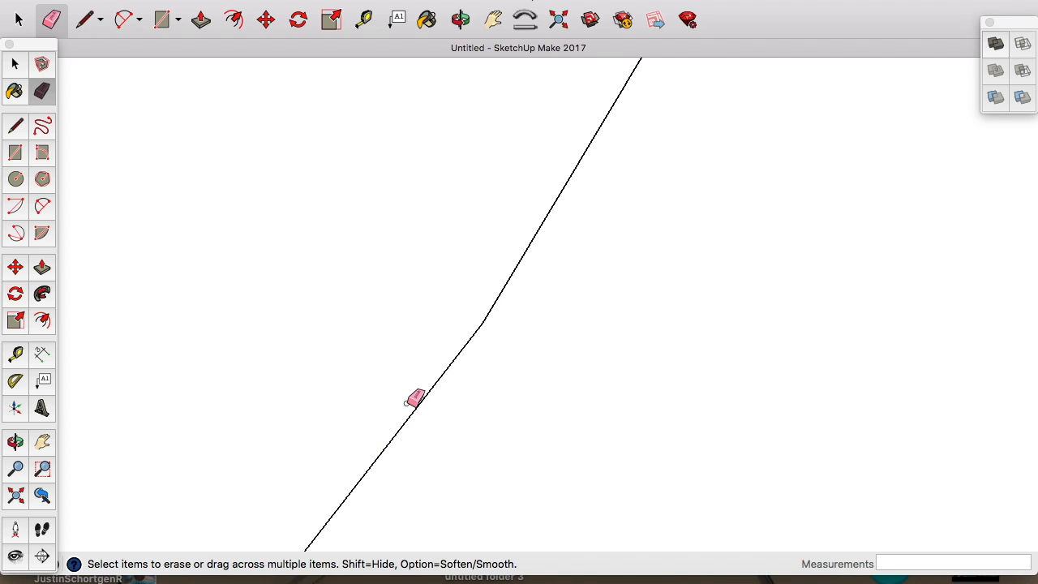
{"action": "scroll", "coordinate": [405, 321], "scroll_direction": "up", "scroll_amount": 5}
{"action": "scroll", "coordinate": [405, 320], "scroll_direction": "down", "scroll_amount": 4}
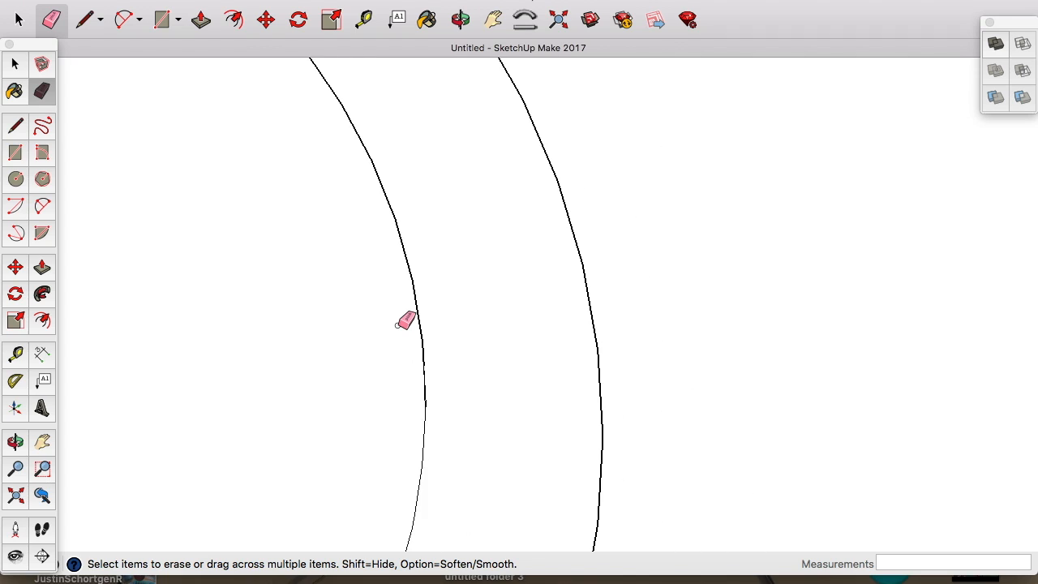
Step: Erase the inner rim arc and redraw it from the remaining curve's end, about 22 mm tall with an outward bulge of about 3.9 mm
{"action": "left_click_drag", "start_coordinate": [392, 253], "coordinate": [405, 359]}
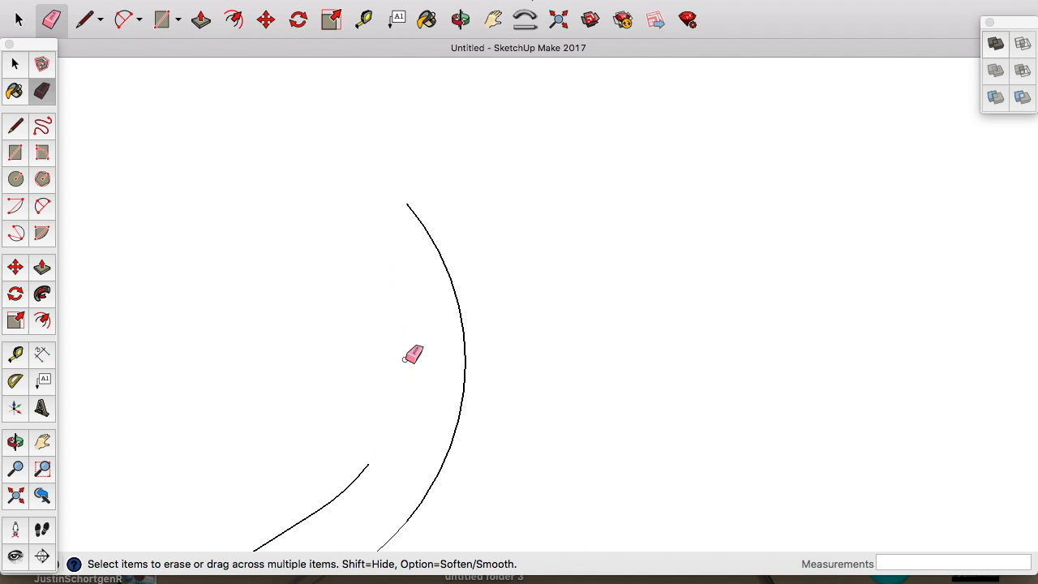
{"action": "left_click", "coordinate": [122, 19]}
{"action": "left_click", "coordinate": [368, 464]}
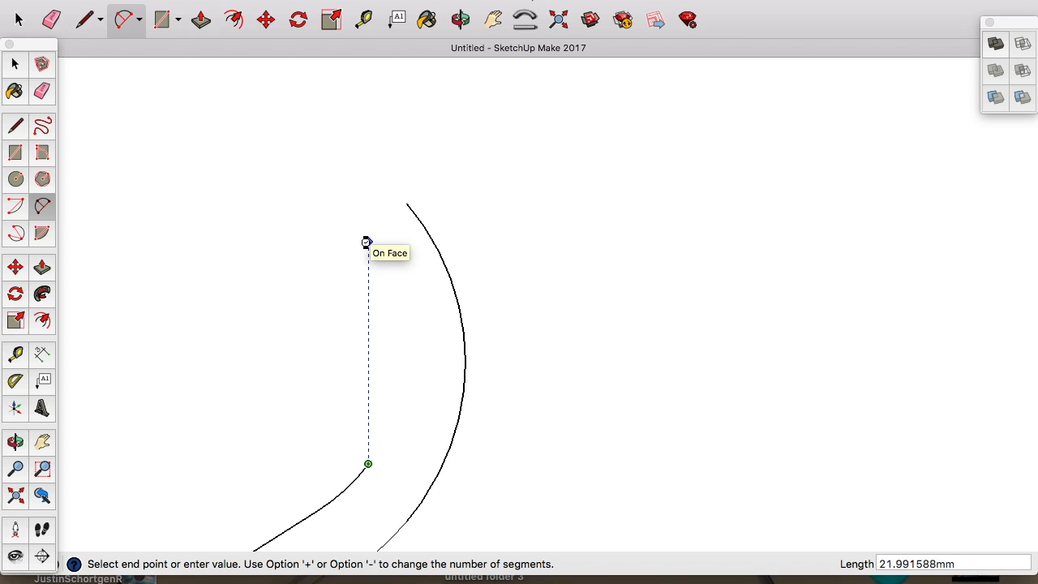
{"action": "left_click", "coordinate": [366, 241]}
{"action": "left_click", "coordinate": [412, 332]}
{"action": "scroll", "coordinate": [417, 326], "scroll_direction": "down", "scroll_amount": 5}
{"action": "scroll", "coordinate": [417, 326], "scroll_direction": "down", "scroll_amount": 3}
{"action": "left_click", "coordinate": [419, 322]}
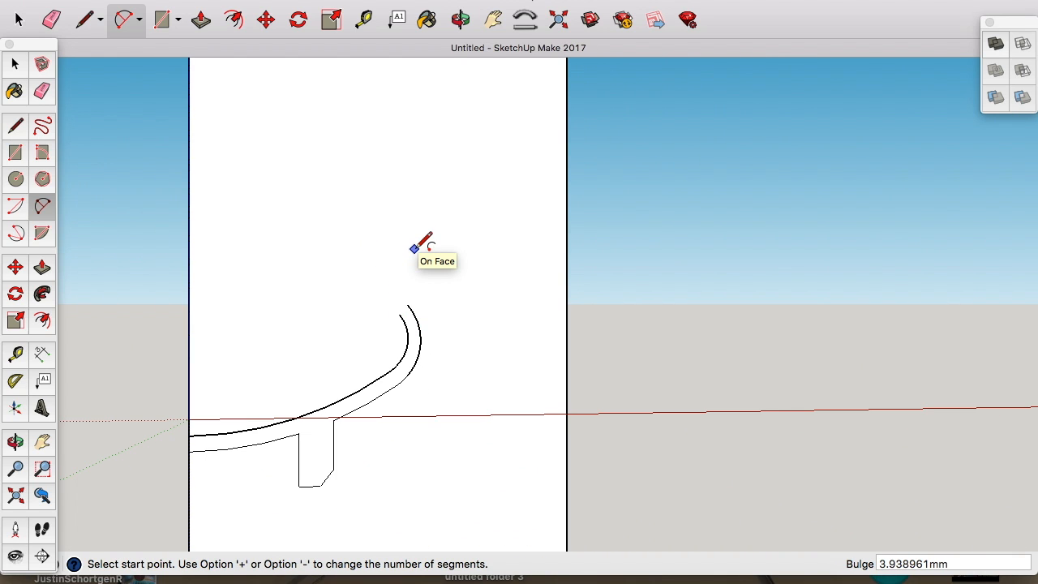
Step: Draw a tall arc straight up from the outer rim arc's top end, with an outward bulge of about 8.1 mm
{"action": "left_click", "coordinate": [407, 305]}
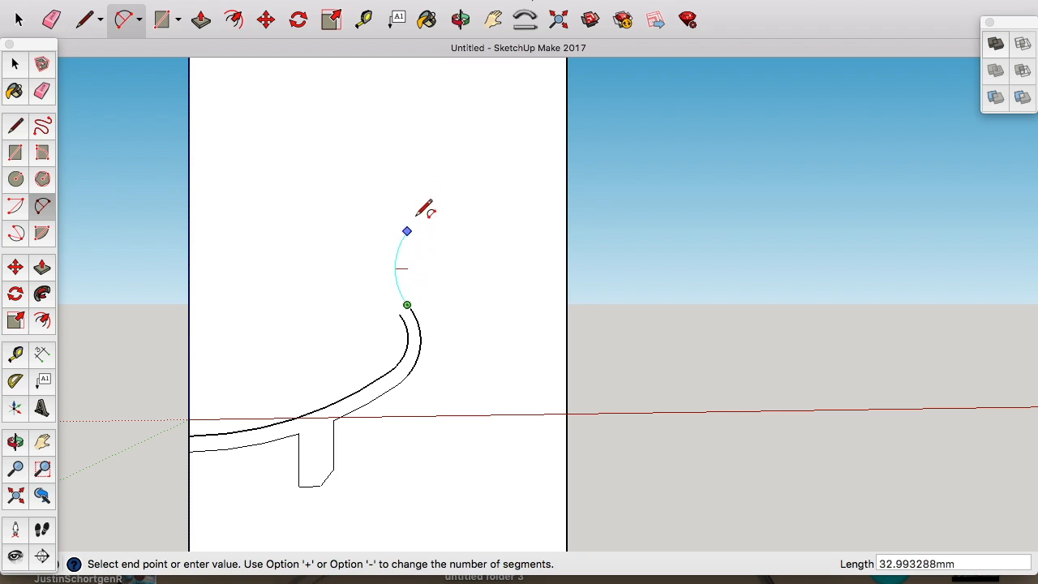
{"action": "left_click", "coordinate": [428, 108]}
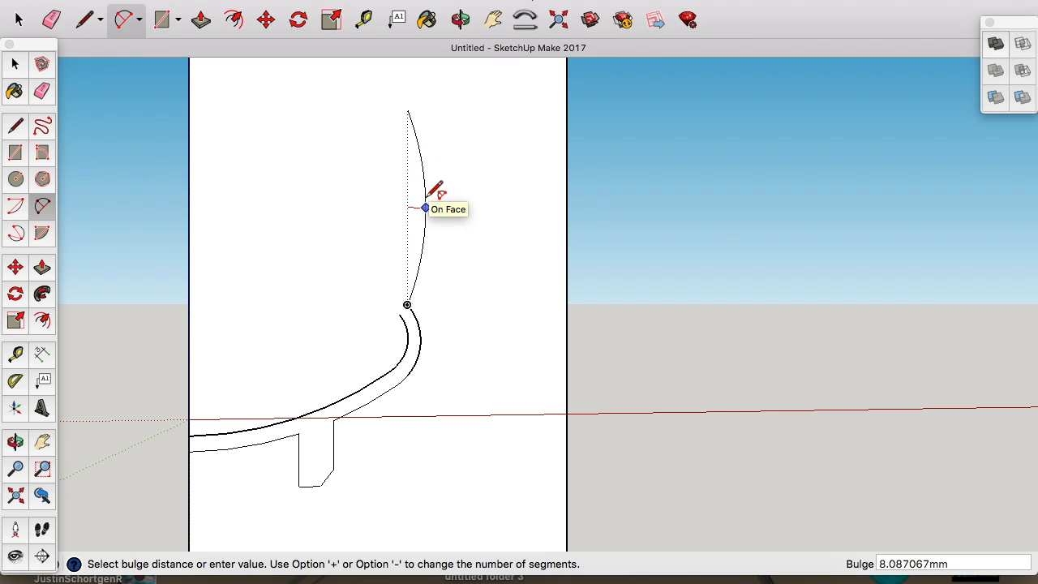
{"action": "left_click", "coordinate": [430, 194]}
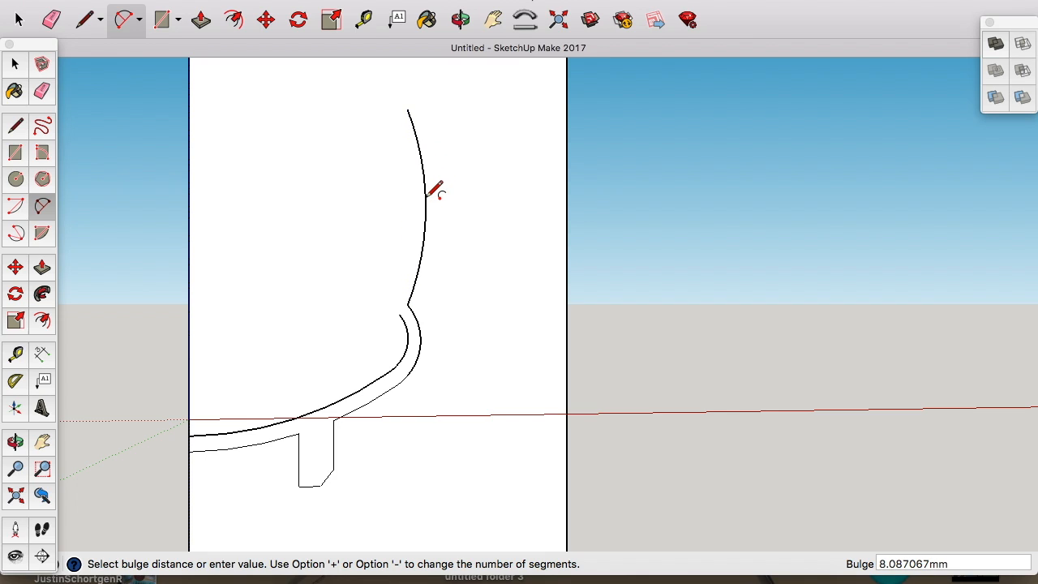
Step: Draw an outward-leaning tall arc from the outer rim's top end with a bulge of about 7.4 mm, and delete the vertical tall arc
{"action": "left_click", "coordinate": [407, 304]}
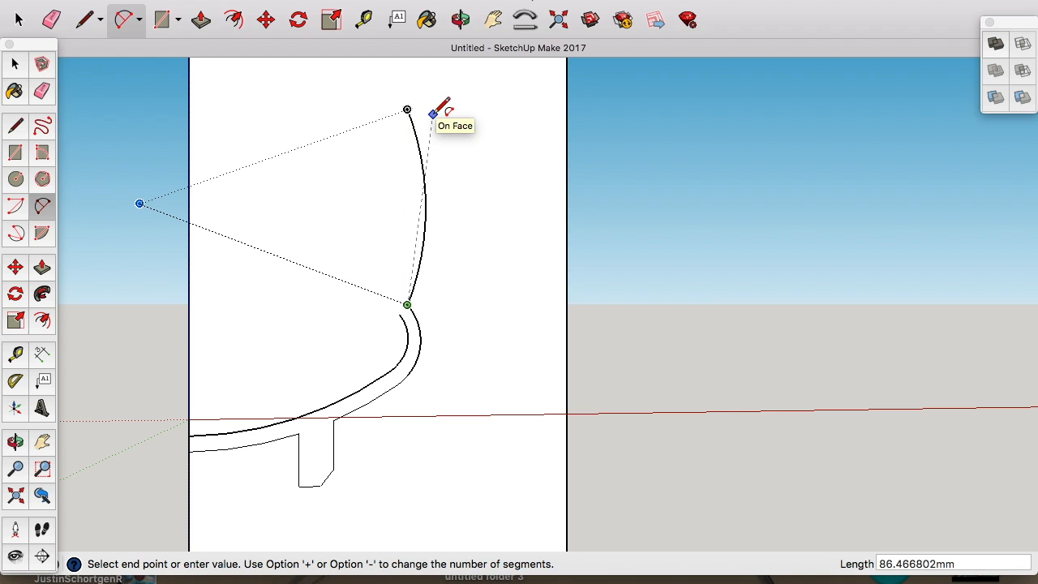
{"action": "left_click", "coordinate": [431, 110]}
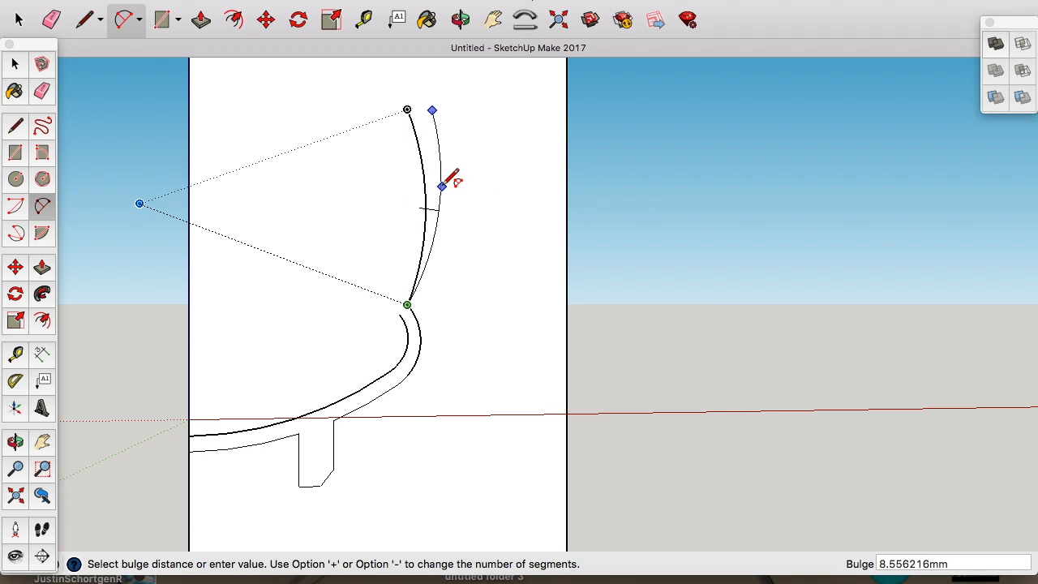
{"action": "left_click", "coordinate": [439, 185]}
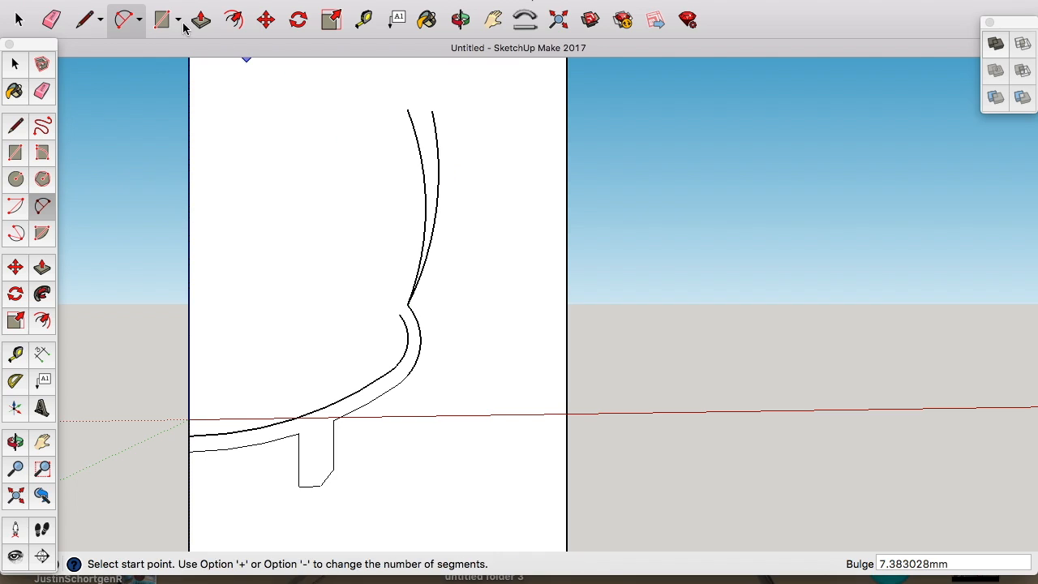
{"action": "key", "text": "space"}
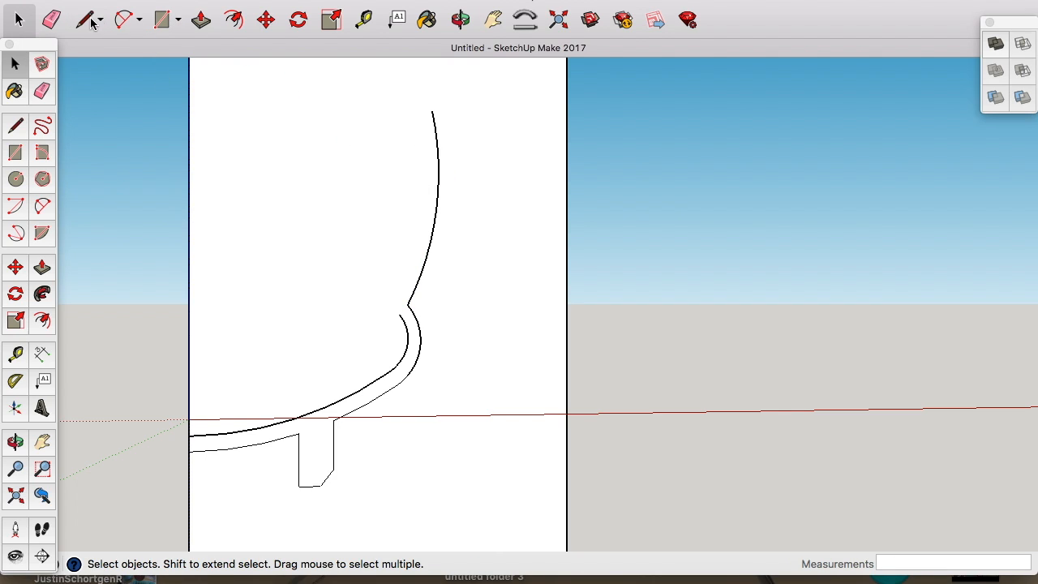
Step: Extend the inner rim arc's top end with a straight line of about 4.4 mm, up to roughly the outer rim's height
{"action": "left_click", "coordinate": [122, 21]}
{"action": "left_click", "coordinate": [402, 317]}
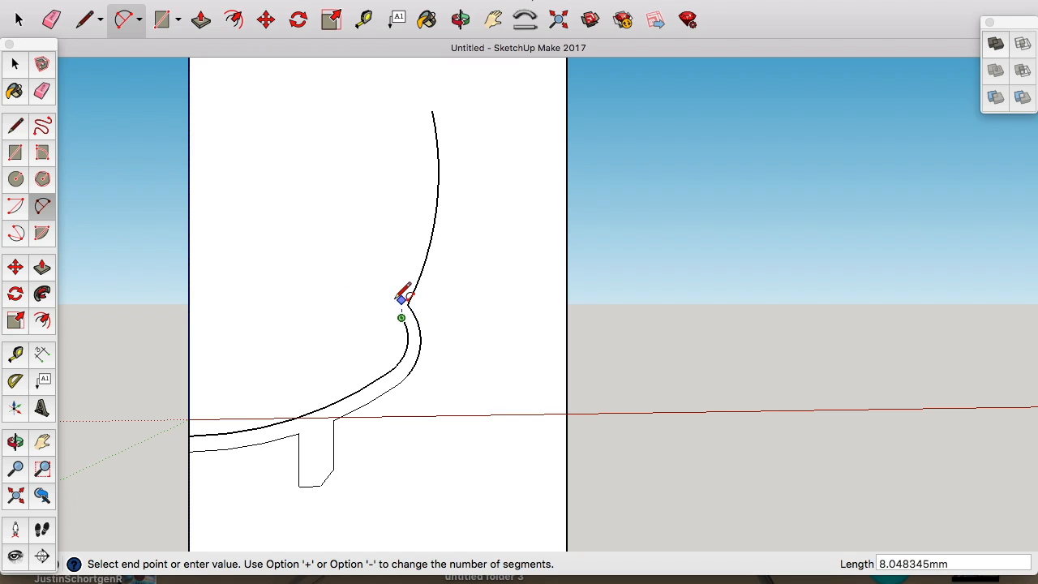
{"action": "left_click", "coordinate": [85, 20]}
{"action": "scroll", "coordinate": [413, 313], "scroll_direction": "up", "scroll_amount": 5}
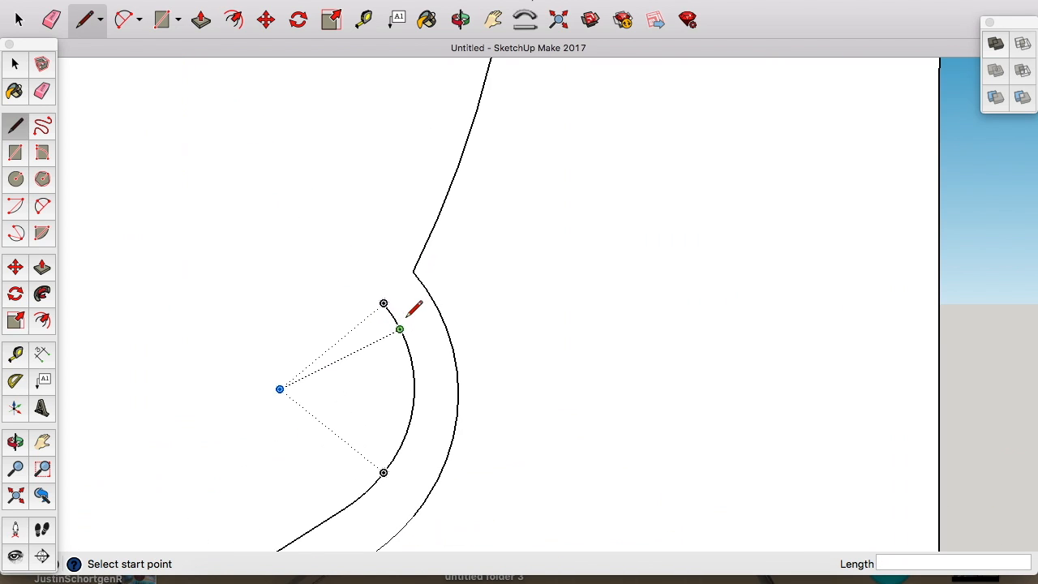
{"action": "left_click", "coordinate": [383, 303]}
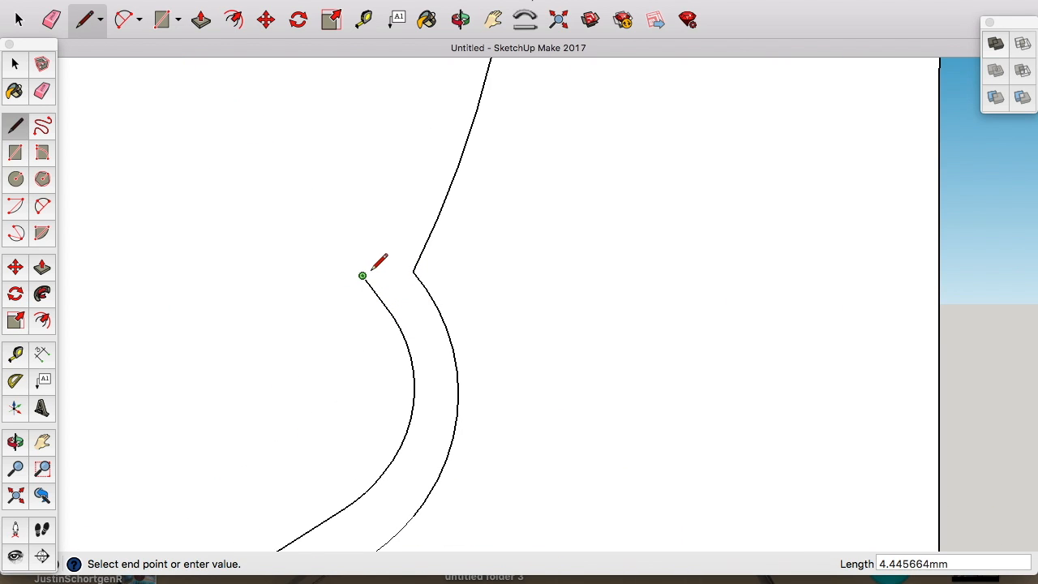
Step: Draw a straight line about 9.7 mm long from the tall outer arc's top end, slanting inward and downward
{"action": "scroll", "coordinate": [365, 273], "scroll_direction": "down", "scroll_amount": 2}
{"action": "scroll", "coordinate": [366, 271], "scroll_direction": "down", "scroll_amount": 3}
{"action": "scroll", "coordinate": [371, 154], "scroll_direction": "up", "scroll_amount": 3}
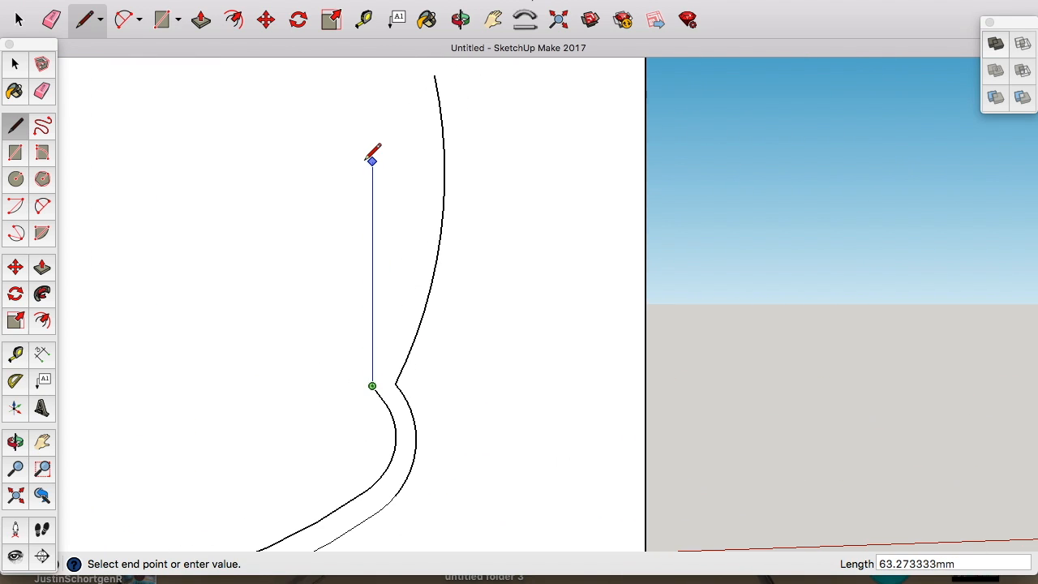
{"action": "left_click", "coordinate": [122, 21]}
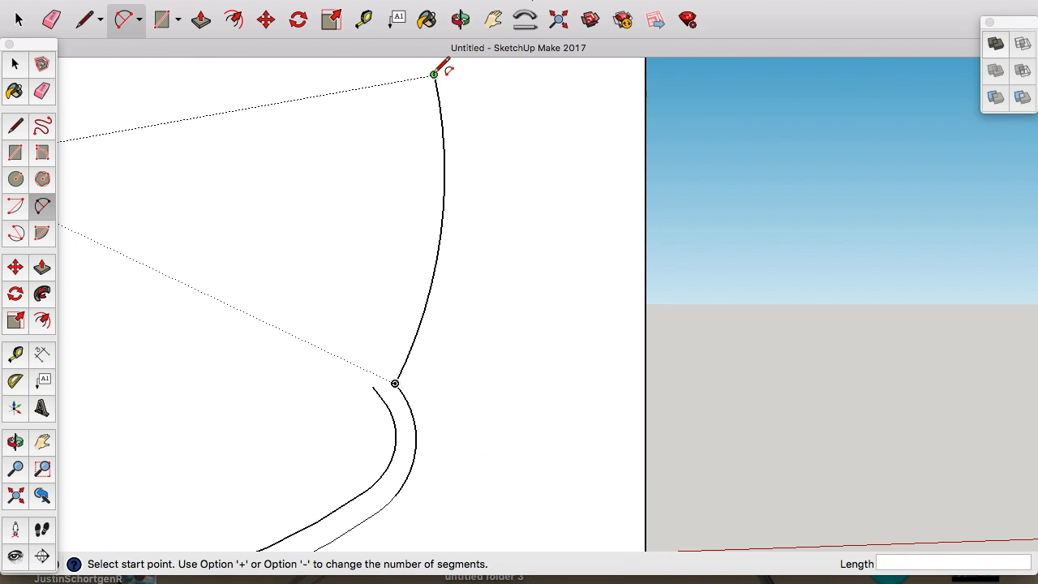
{"action": "left_click", "coordinate": [434, 74]}
{"action": "key", "text": "l"}
{"action": "left_click", "coordinate": [434, 74]}
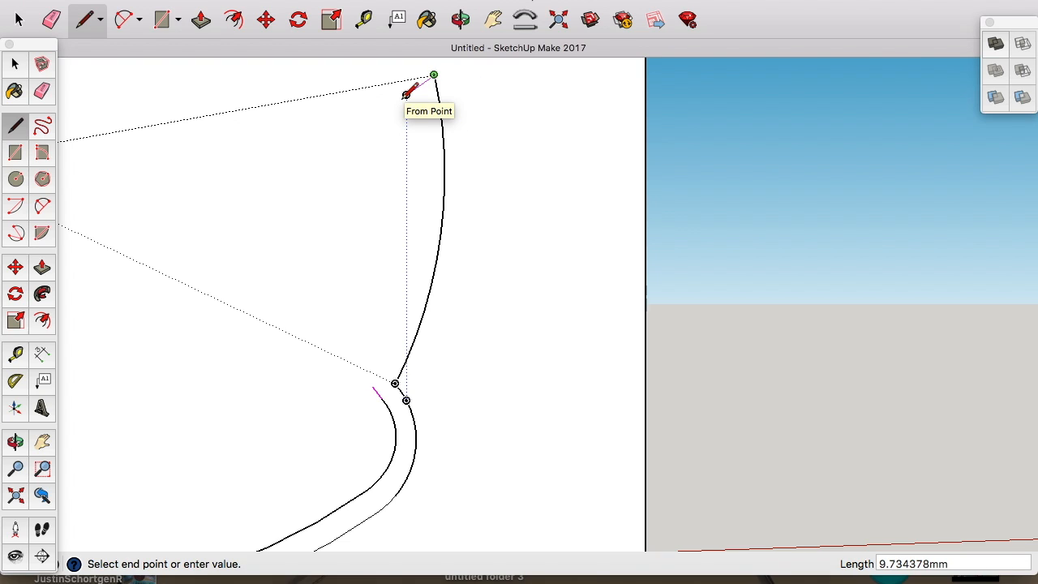
{"action": "left_click", "coordinate": [407, 94]}
Step: Draw a tall inner arc with a radius of about 140 mm from the inner rim's top end to the slanted top line, bulging outward
{"action": "left_click", "coordinate": [123, 19]}
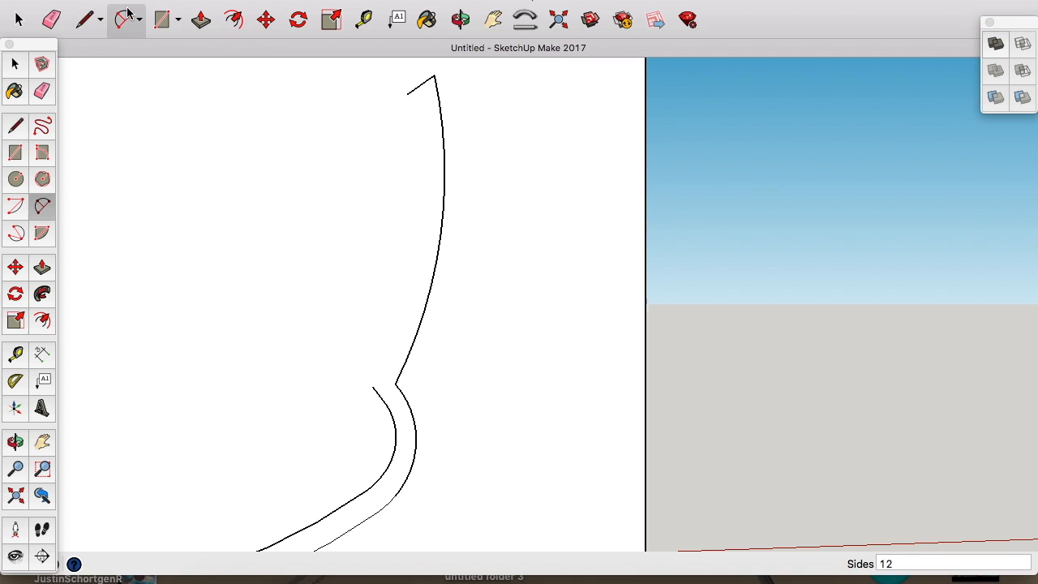
{"action": "left_click", "coordinate": [371, 385]}
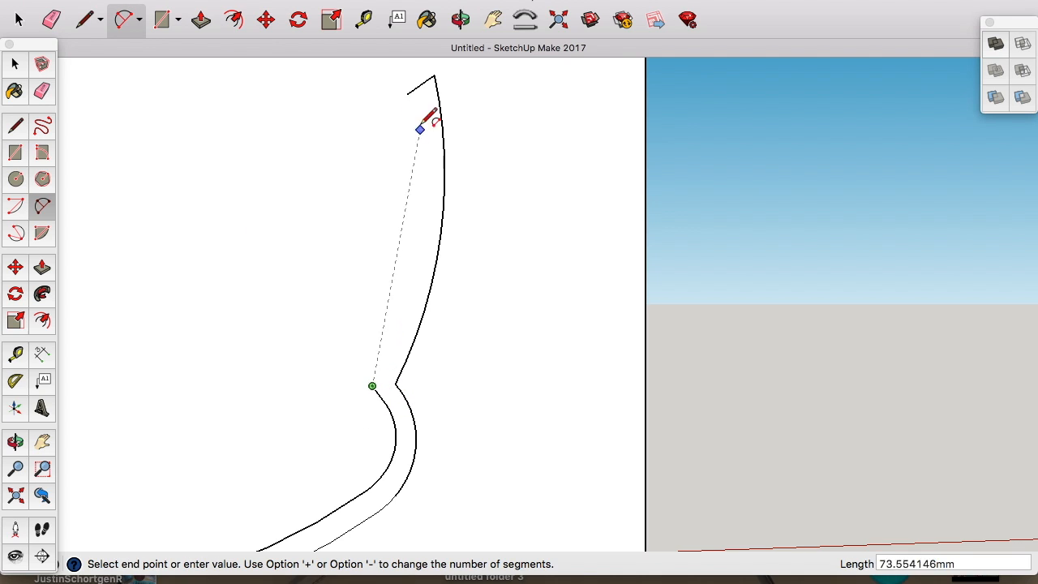
{"action": "scroll", "coordinate": [409, 89], "scroll_direction": "up", "scroll_amount": 3}
{"action": "left_click", "coordinate": [413, 84]}
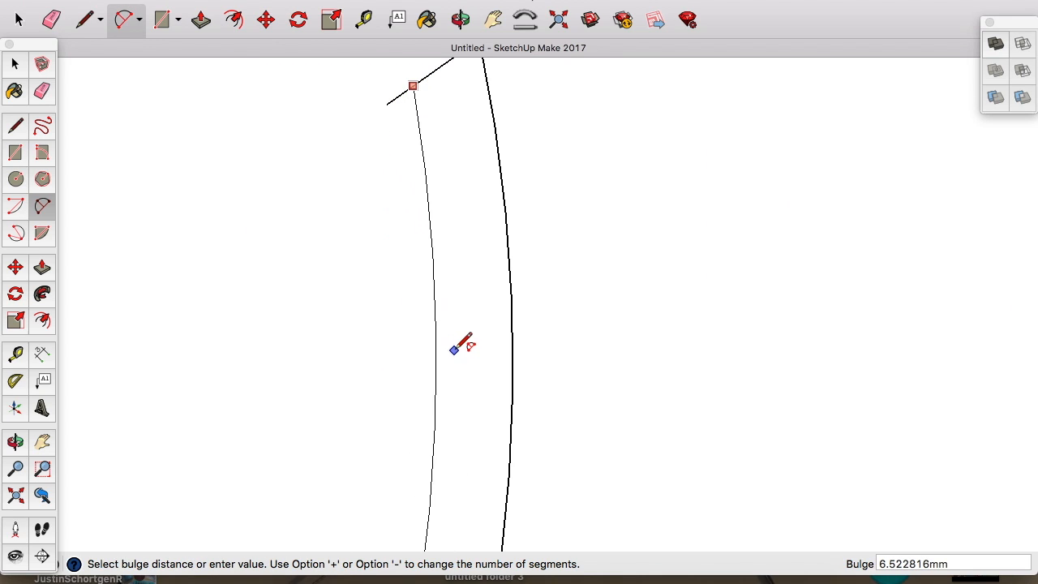
{"action": "scroll", "coordinate": [459, 348], "scroll_direction": "down", "scroll_amount": 5}
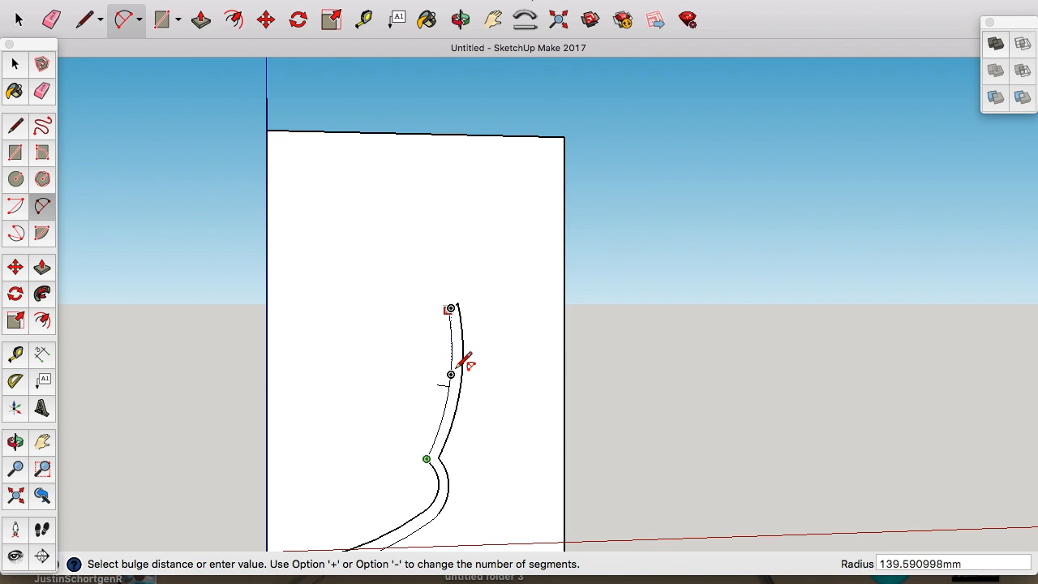
{"action": "left_click", "coordinate": [466, 362]}
{"action": "scroll", "coordinate": [464, 362], "scroll_direction": "down", "scroll_amount": 4}
{"action": "scroll", "coordinate": [466, 361], "scroll_direction": "up", "scroll_amount": 4}
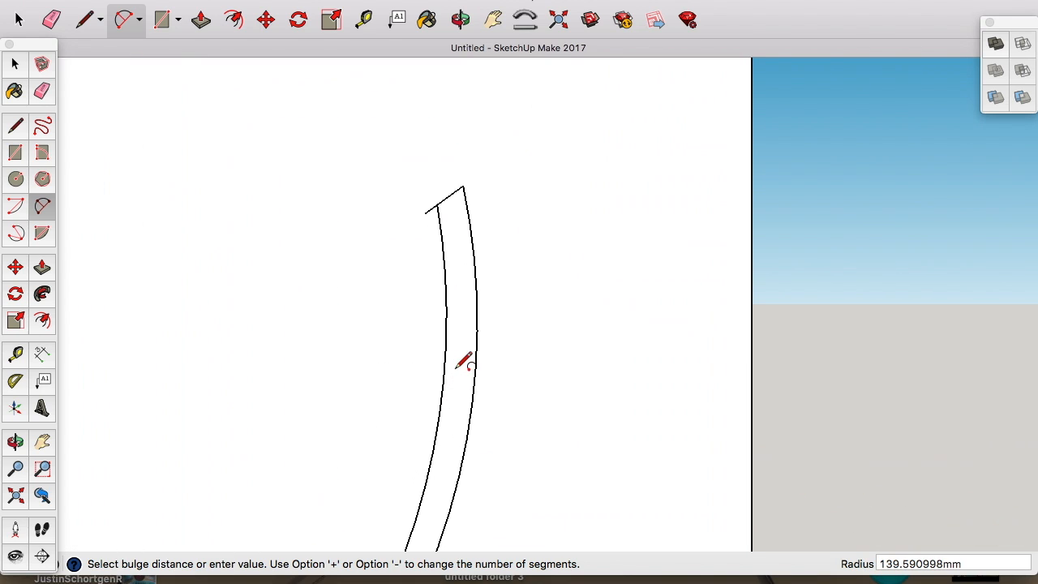
Step: Erase the part of the slanted top line that overhangs past the inner wall arc
{"action": "key", "text": "e"}
{"action": "scroll", "coordinate": [427, 225], "scroll_direction": "down", "scroll_amount": 5}
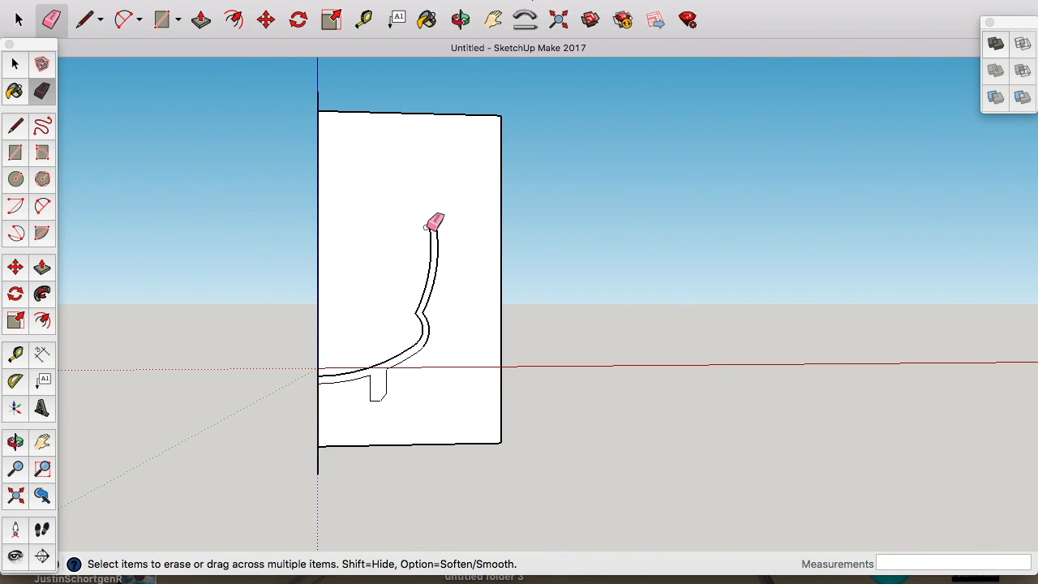
{"action": "scroll", "coordinate": [385, 241], "scroll_direction": "up", "scroll_amount": 4}
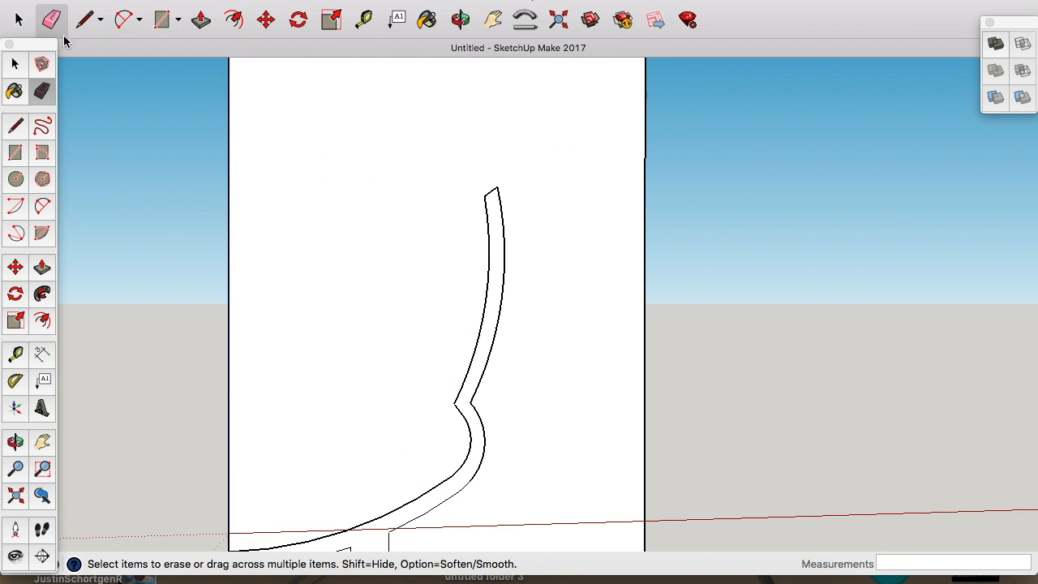
Step: Draw an arc from the upper inner wall up and inward, about 17 mm long with an outward bulge of about 2.5 mm
{"action": "left_click", "coordinate": [123, 20]}
{"action": "left_click", "coordinate": [489, 249]}
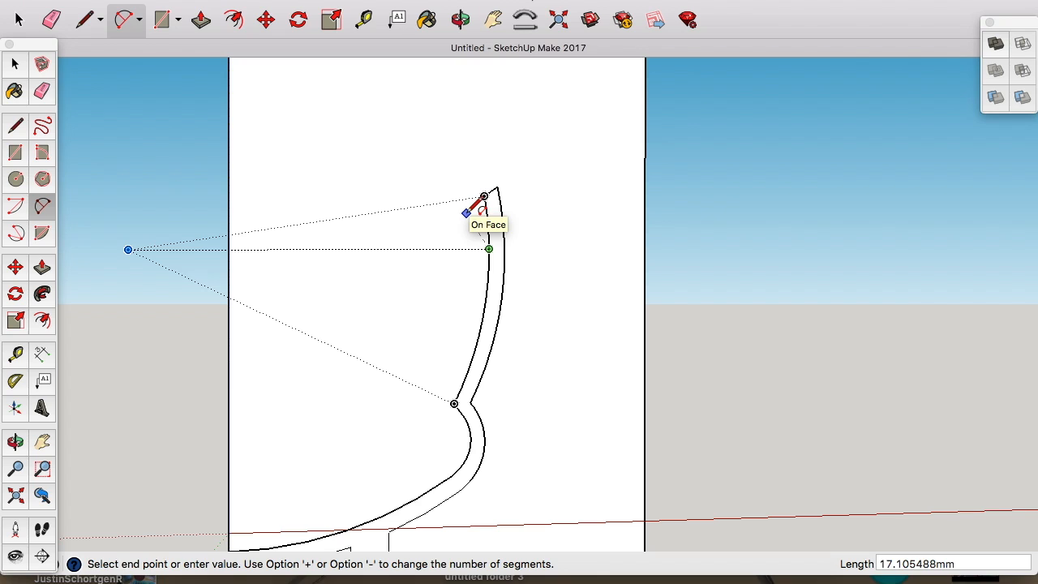
{"action": "left_click", "coordinate": [468, 213]}
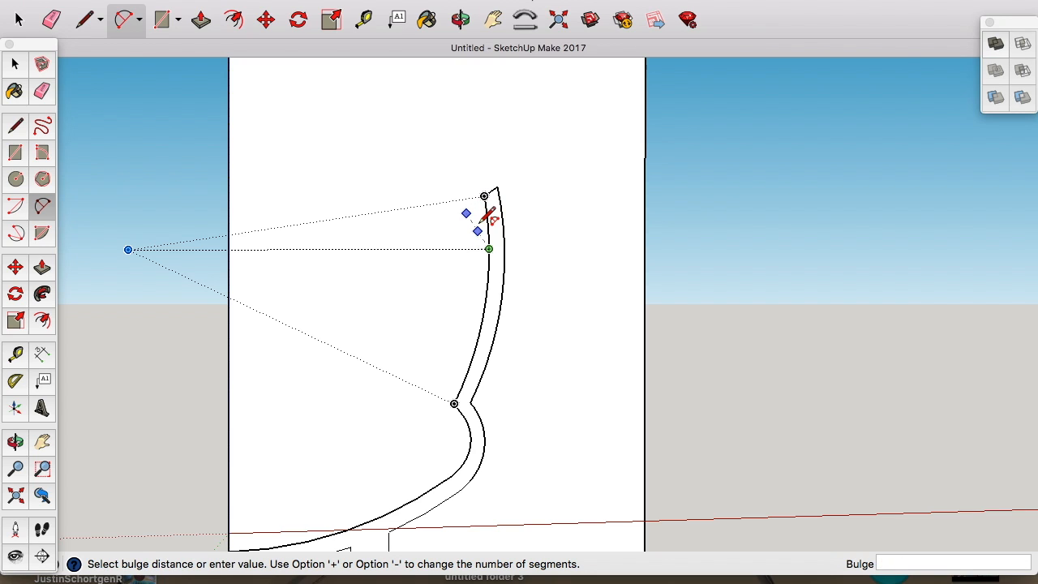
{"action": "scroll", "coordinate": [489, 216], "scroll_direction": "up", "scroll_amount": 3}
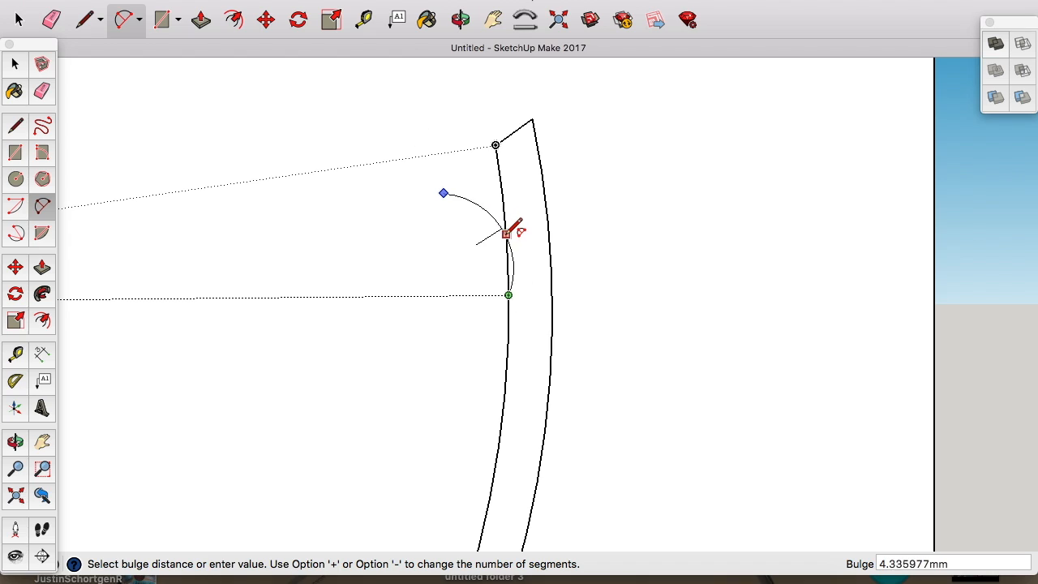
{"action": "left_click", "coordinate": [497, 234]}
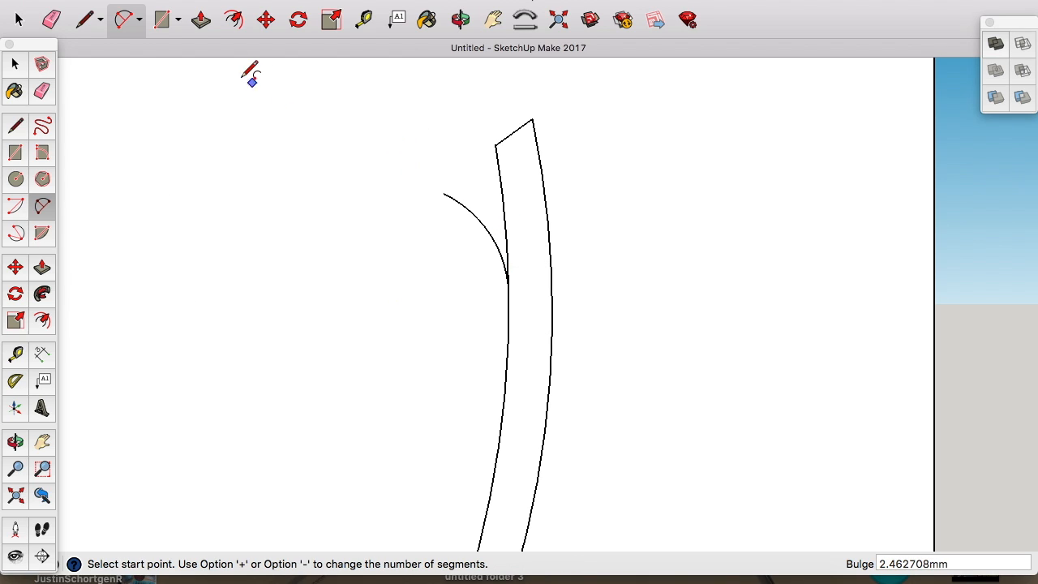
Step: Draw a short horizontal line from the middle of the new arc to the inner wall and erase the arc's portion above it
{"action": "left_click", "coordinate": [84, 18]}
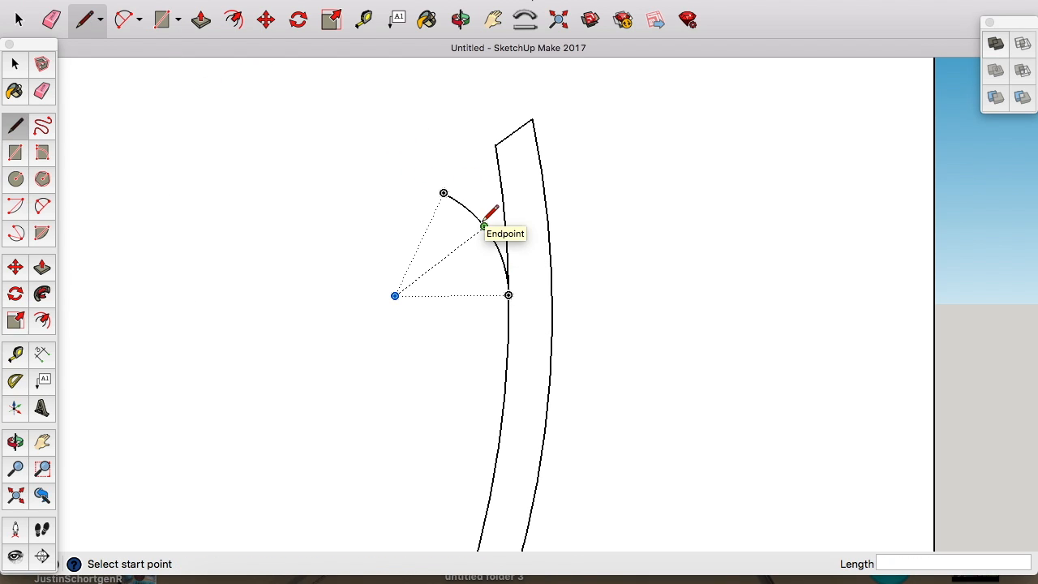
{"action": "left_click", "coordinate": [484, 226]}
{"action": "left_click", "coordinate": [505, 227]}
{"action": "left_click", "coordinate": [52, 18]}
{"action": "left_click", "coordinate": [464, 208]}
{"action": "left_click", "coordinate": [506, 253]}
{"action": "scroll", "coordinate": [514, 290], "scroll_direction": "up", "scroll_amount": 5}
{"action": "scroll", "coordinate": [519, 287], "scroll_direction": "down", "scroll_amount": 8}
{"action": "scroll", "coordinate": [535, 239], "scroll_direction": "down", "scroll_amount": 2}
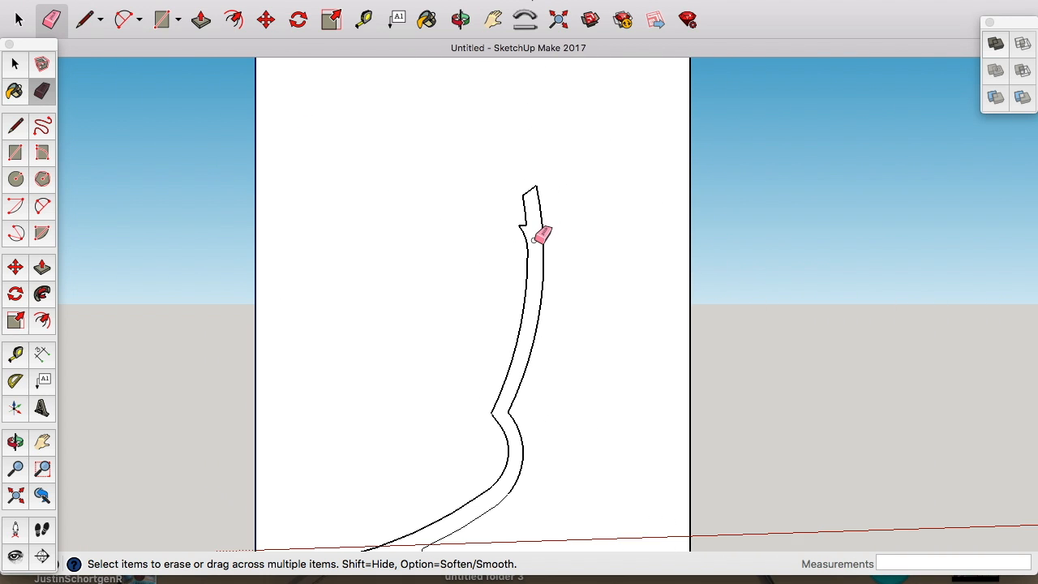
Step: Draw a vertical line from the ledge's inner tip up past the level of the inner wall's top end
{"action": "key", "text": "l"}
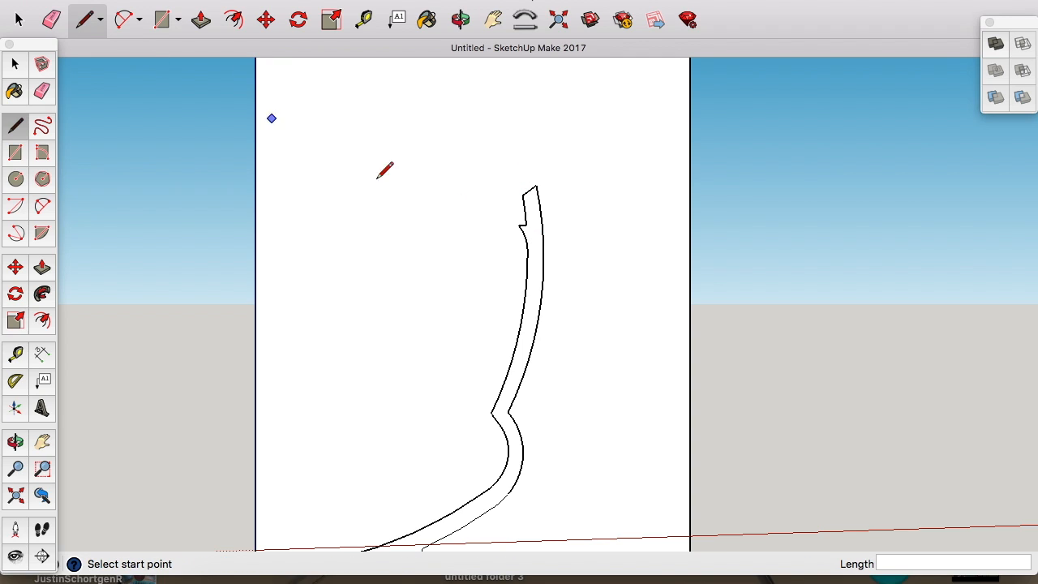
{"action": "left_click", "coordinate": [520, 224]}
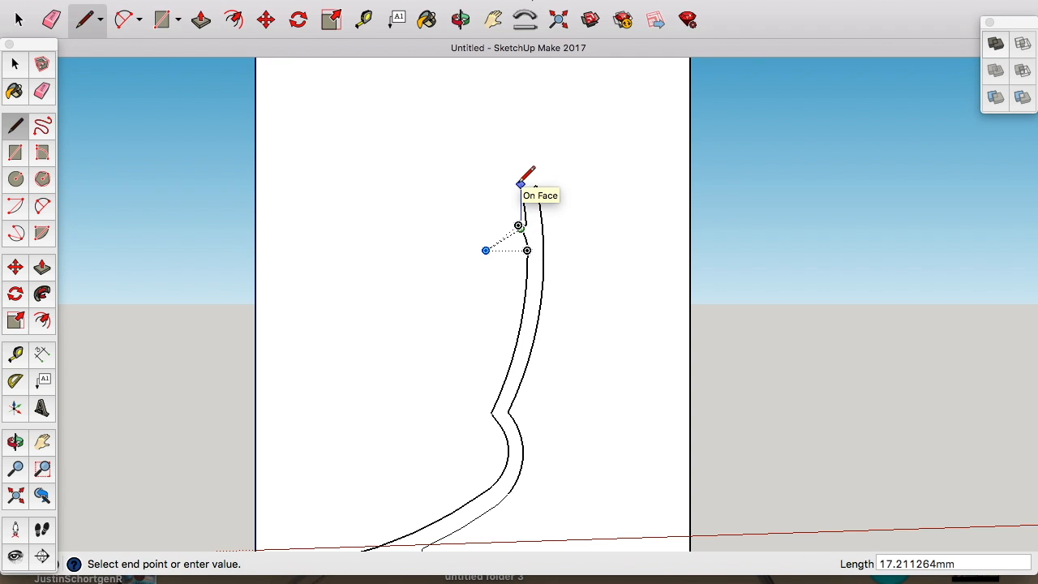
{"action": "scroll", "coordinate": [527, 174], "scroll_direction": "up", "scroll_amount": 4}
{"action": "key", "text": "Escape"}
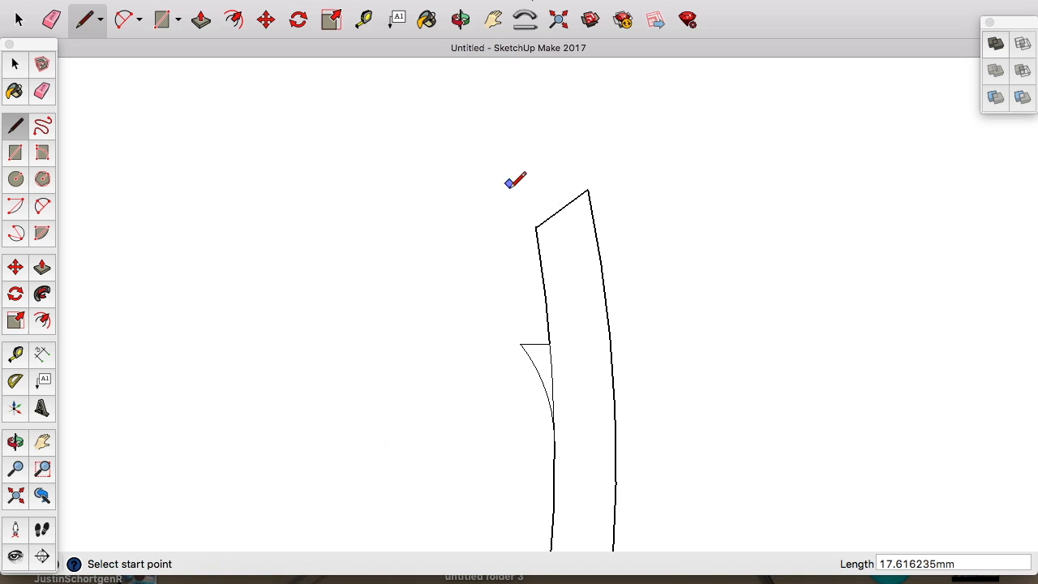
{"action": "left_click", "coordinate": [520, 344]}
{"action": "left_click", "coordinate": [520, 197]}
Step: Measure the gap between the inner wall's top end and the vertical line
{"action": "key", "text": "t"}
{"action": "left_click", "coordinate": [534, 226]}
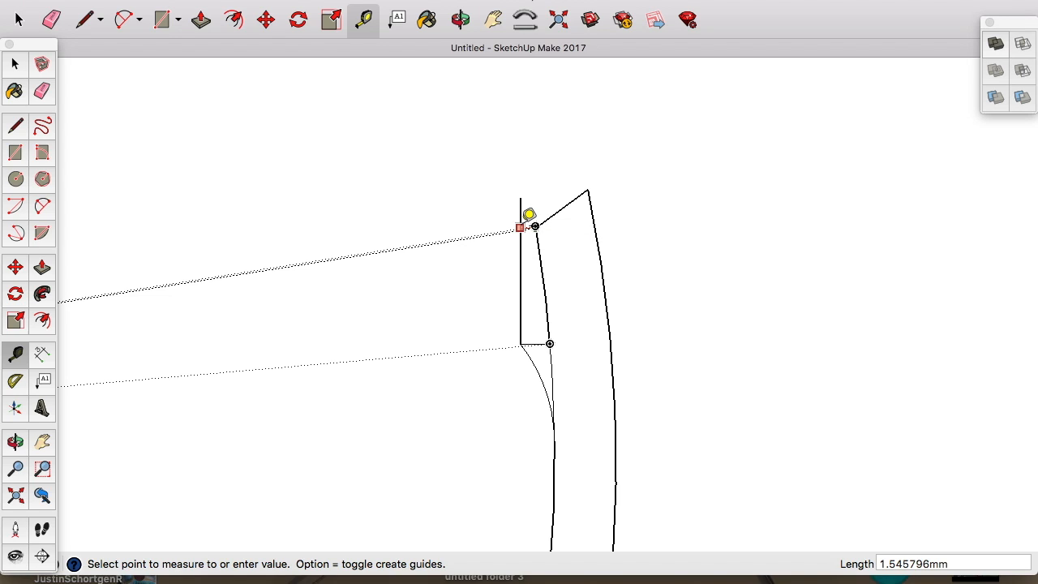
{"action": "left_click", "coordinate": [520, 227]}
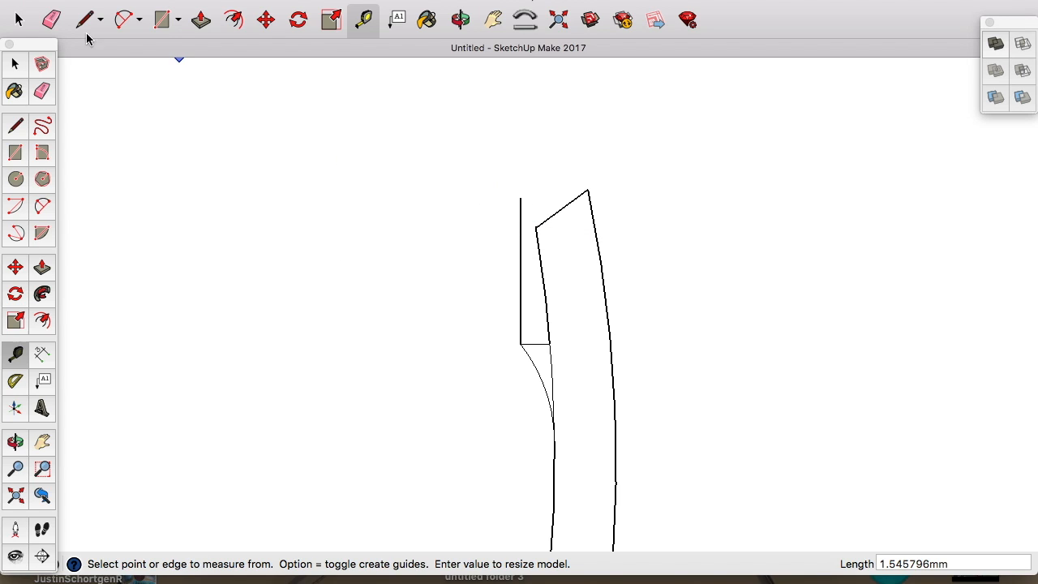
Step: Erase the vertical line and the inner wall segment behind the ledge arc
{"action": "left_click", "coordinate": [51, 19]}
{"action": "left_click", "coordinate": [520, 210]}
{"action": "left_click", "coordinate": [552, 357]}
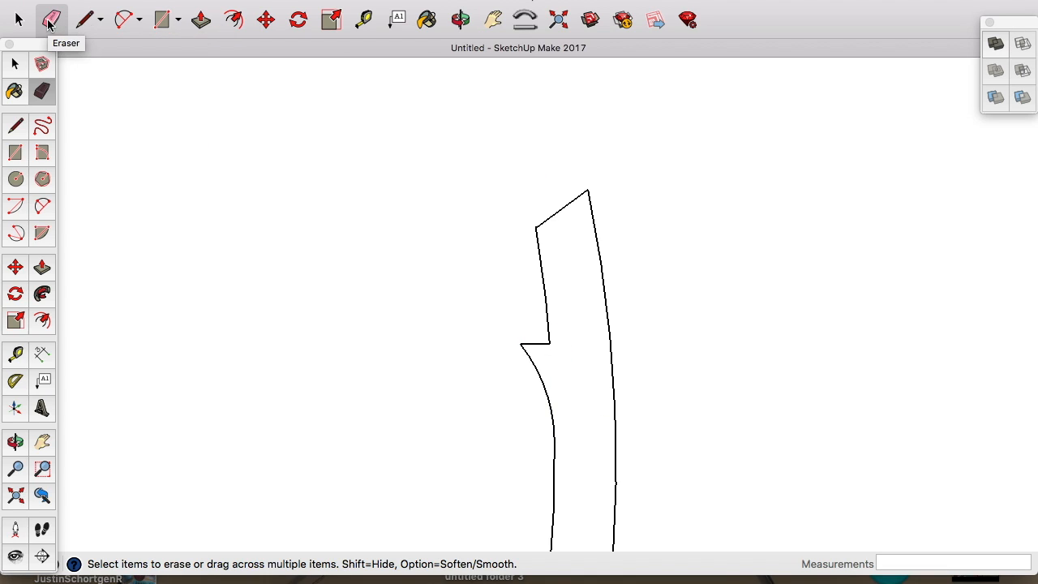
Step: Draw a longer ledge arc of about 17 mm from lower on the inner wall to beyond the ledge tip, and delete the shorter arc
{"action": "left_click", "coordinate": [123, 19]}
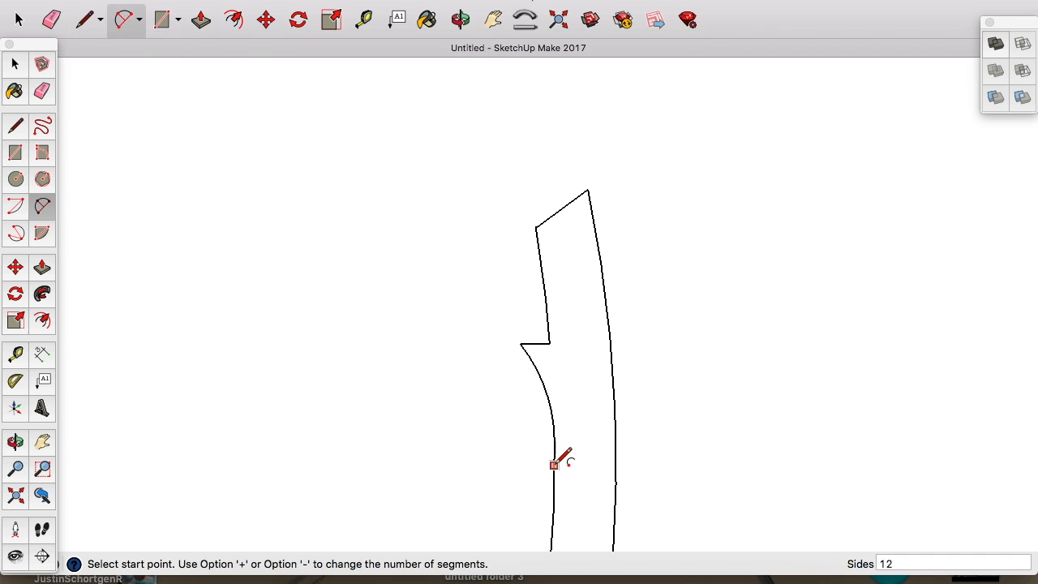
{"action": "left_click", "coordinate": [553, 512]}
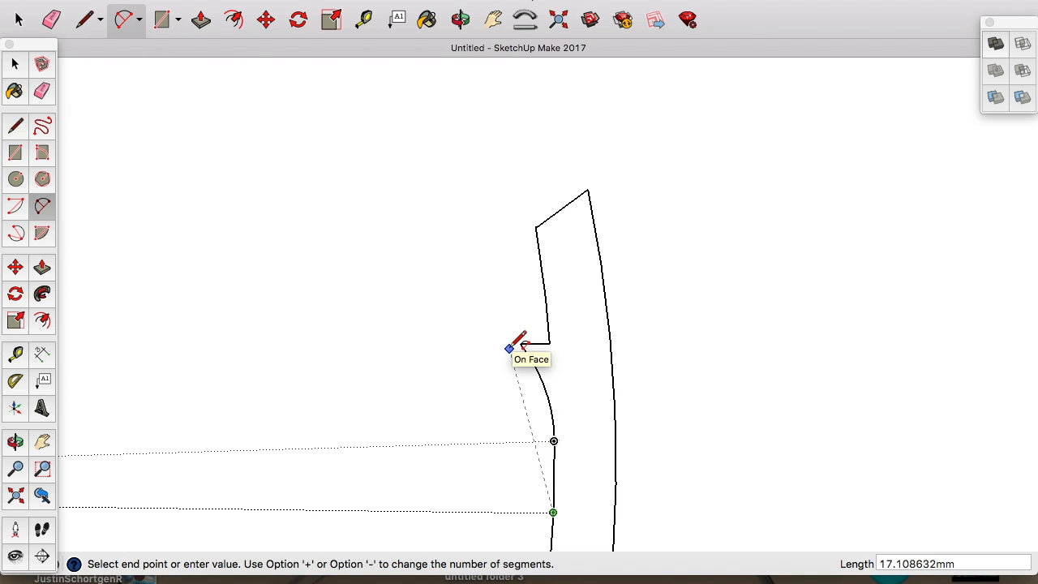
{"action": "left_click", "coordinate": [509, 348]}
{"action": "left_click", "coordinate": [536, 363]}
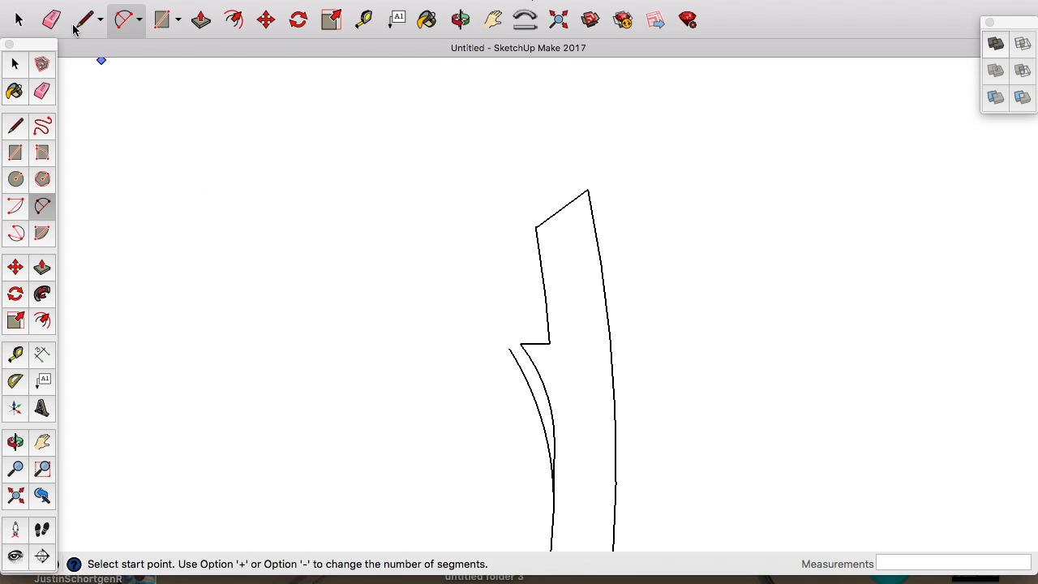
{"action": "left_click", "coordinate": [19, 19]}
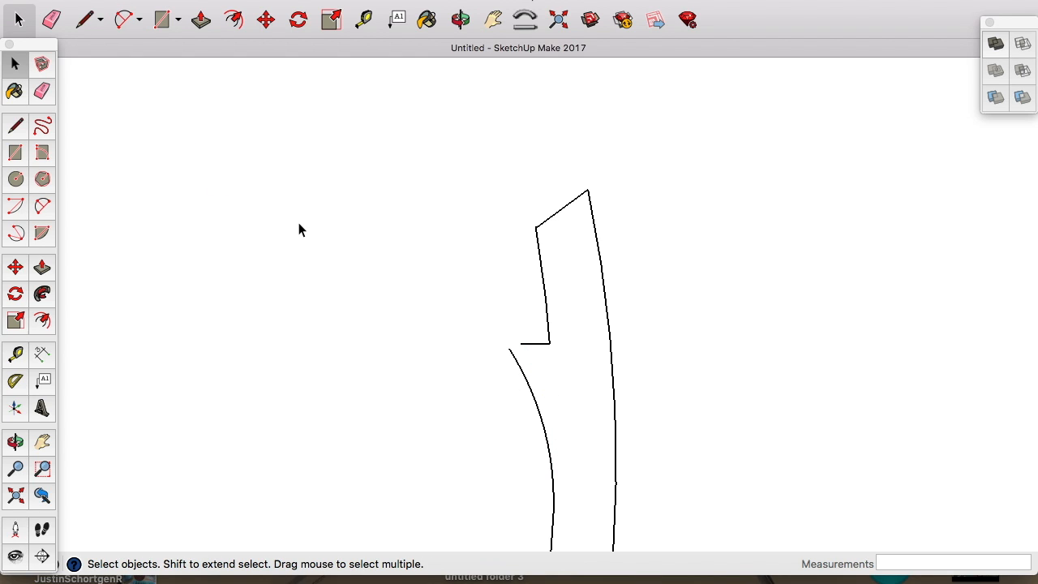
Step: Draw a horizontal ledge line from the new arc's top end to just past the inner wall, and delete the old ledge line
{"action": "left_click", "coordinate": [86, 19]}
{"action": "left_click", "coordinate": [509, 348]}
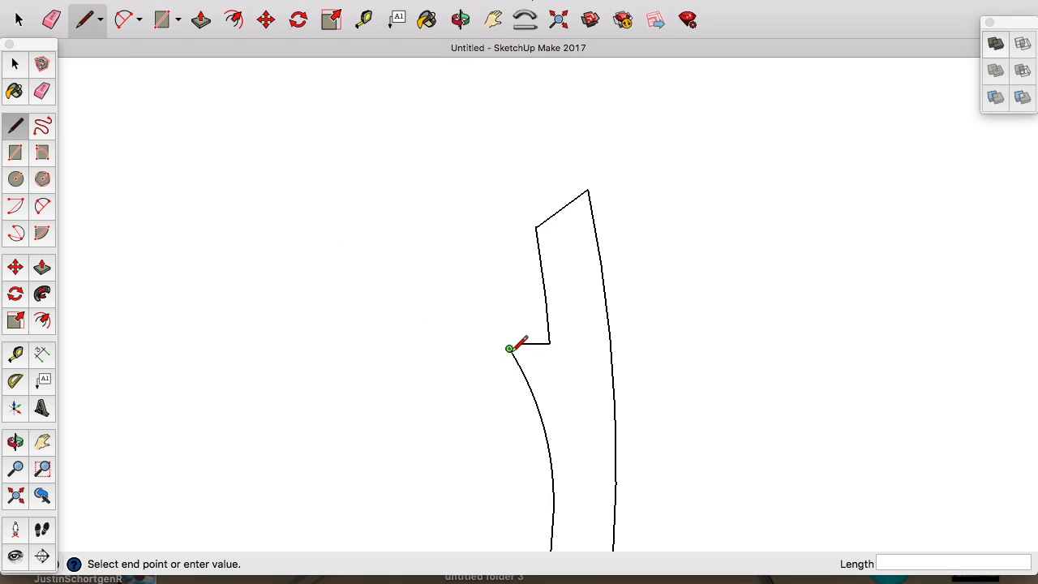
{"action": "left_click", "coordinate": [560, 347]}
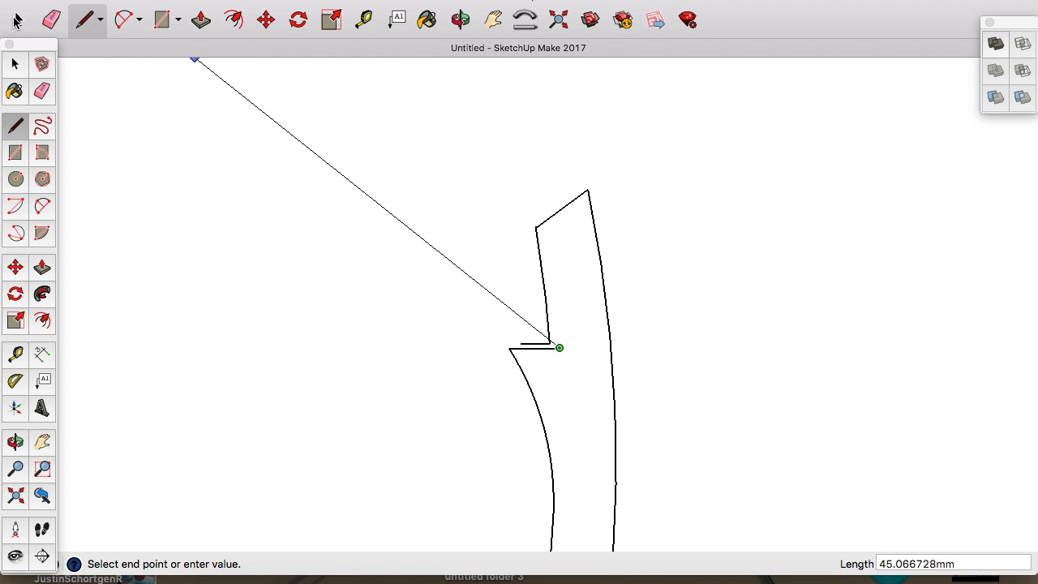
{"action": "left_click", "coordinate": [17, 20]}
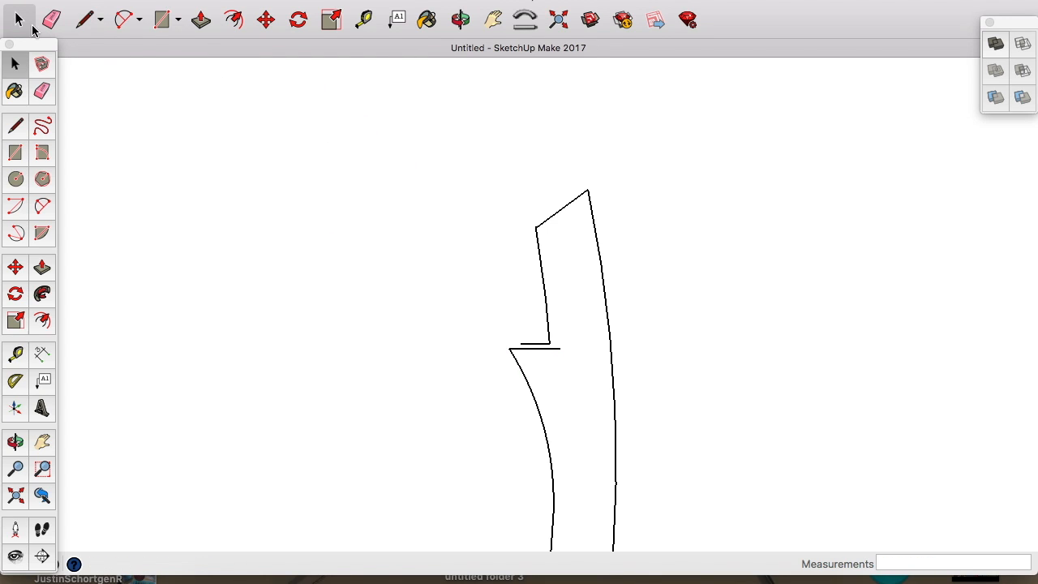
{"action": "left_click", "coordinate": [532, 345]}
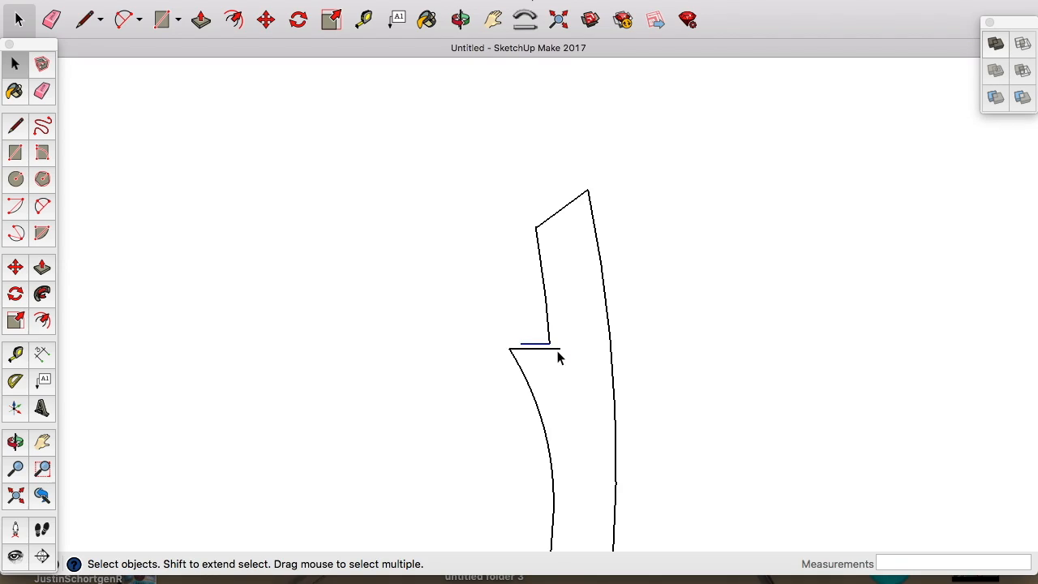
Step: Extend the upper inner wall's lower end down to the ledge line and erase the ledge line's overhang beyond it
{"action": "left_click", "coordinate": [84, 19]}
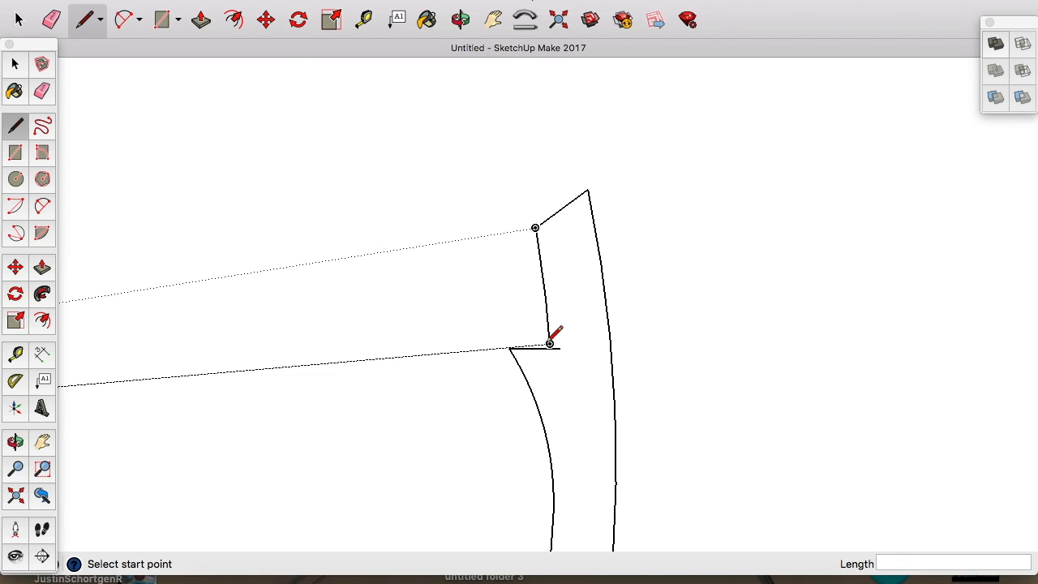
{"action": "scroll", "coordinate": [548, 341], "scroll_direction": "up", "scroll_amount": 5}
{"action": "left_click", "coordinate": [578, 350]}
{"action": "left_click", "coordinate": [575, 378]}
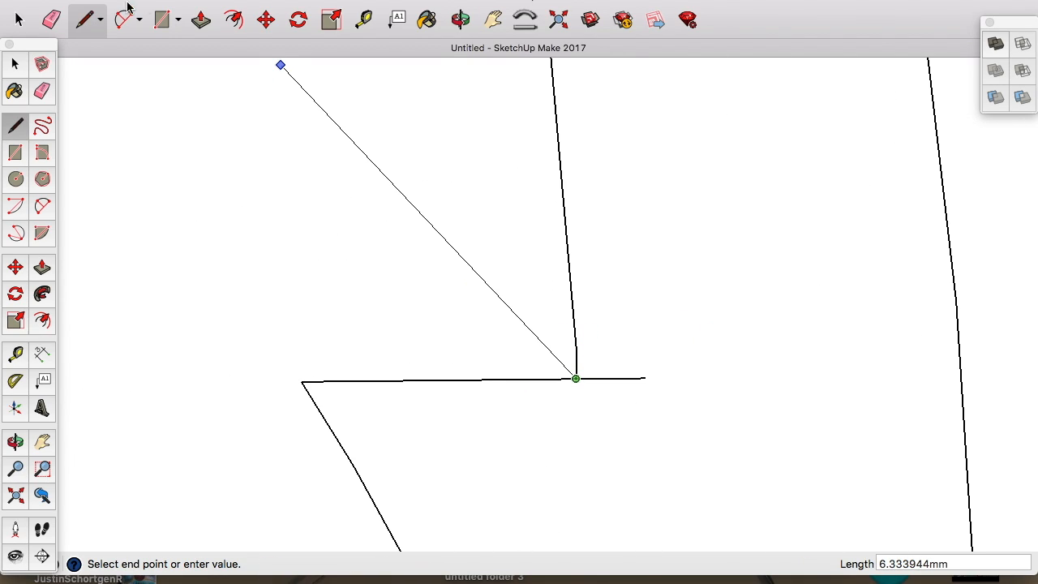
{"action": "left_click", "coordinate": [52, 17]}
{"action": "left_click", "coordinate": [645, 386]}
{"action": "scroll", "coordinate": [653, 386], "scroll_direction": "down", "scroll_amount": 6}
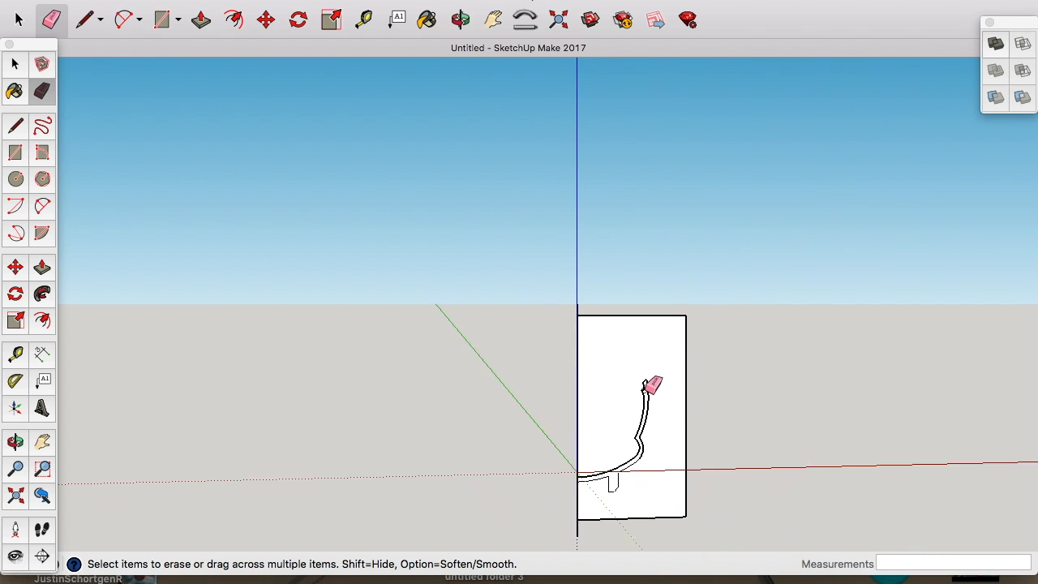
Step: Draw a vertical guide line from the ledge's inner tip up past the top edge of the drawing face
{"action": "scroll", "coordinate": [655, 430], "scroll_direction": "up", "scroll_amount": 4}
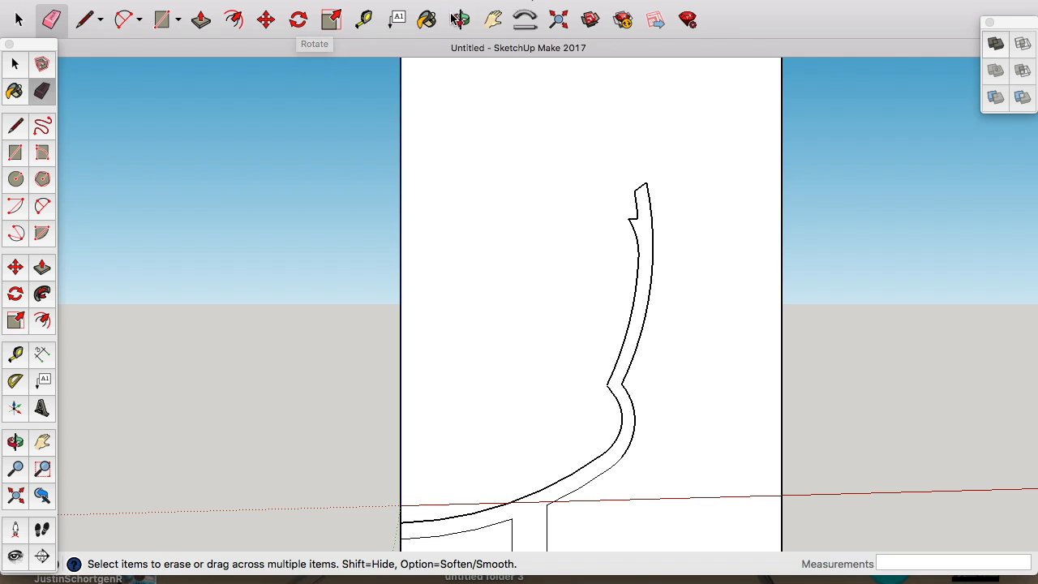
{"action": "left_click", "coordinate": [81, 19]}
{"action": "scroll", "coordinate": [652, 212], "scroll_direction": "up", "scroll_amount": 5}
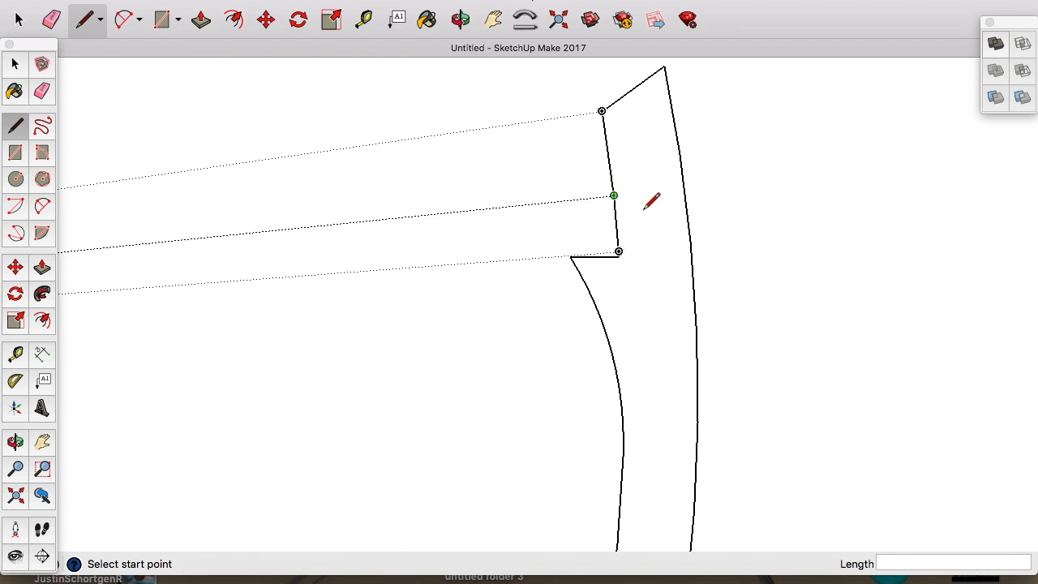
{"action": "left_click", "coordinate": [575, 250]}
{"action": "scroll", "coordinate": [574, 251], "scroll_direction": "down", "scroll_amount": 3}
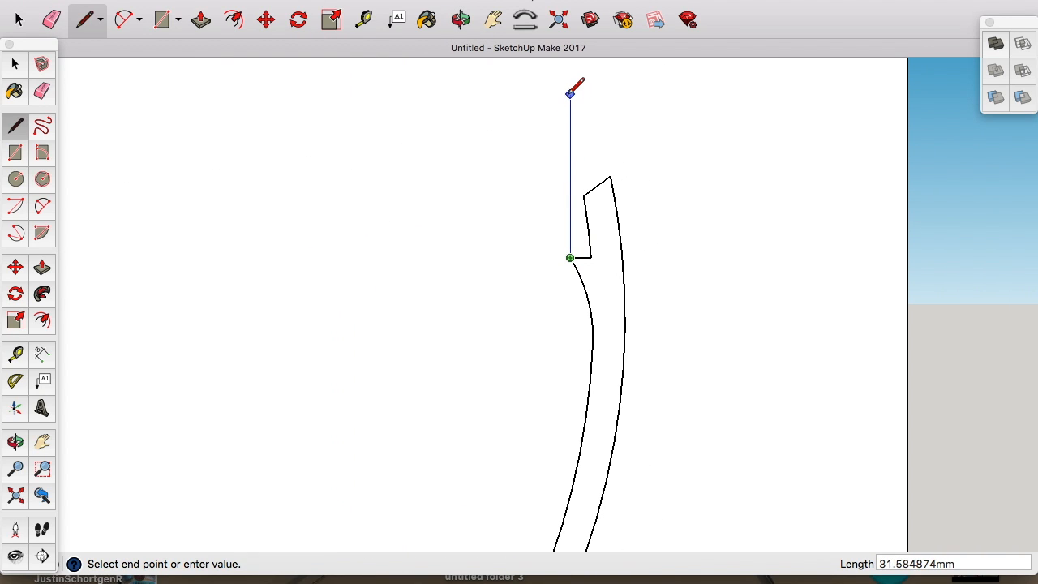
{"action": "scroll", "coordinate": [570, 261], "scroll_direction": "down", "scroll_amount": 5}
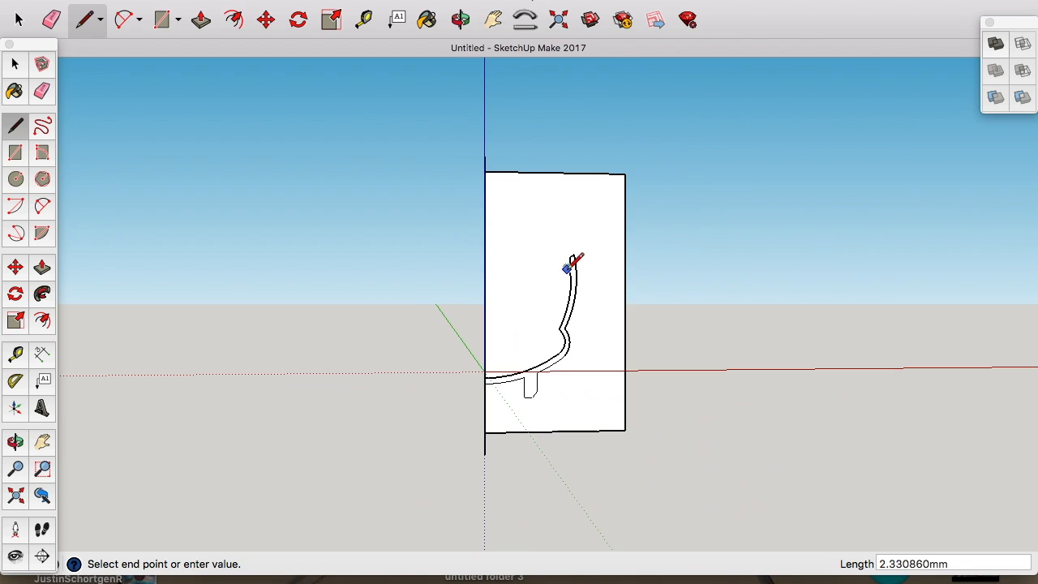
{"action": "left_click", "coordinate": [567, 111]}
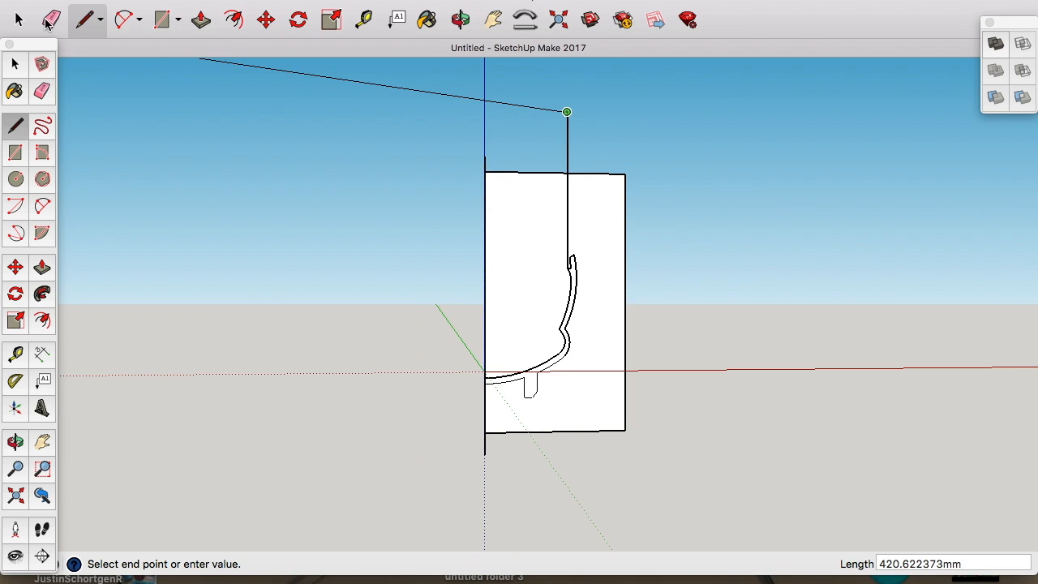
Step: Draw a downward-bulging arc, about 20 mm deep, from the guide line above the rim across the center axis to the opposite side
{"action": "left_click", "coordinate": [124, 20]}
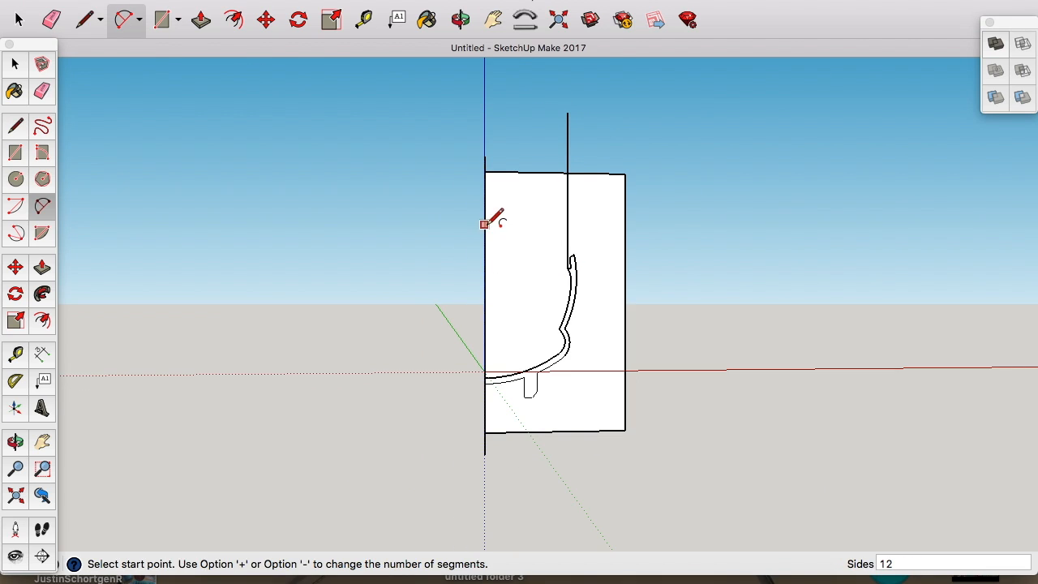
{"action": "left_click", "coordinate": [567, 199]}
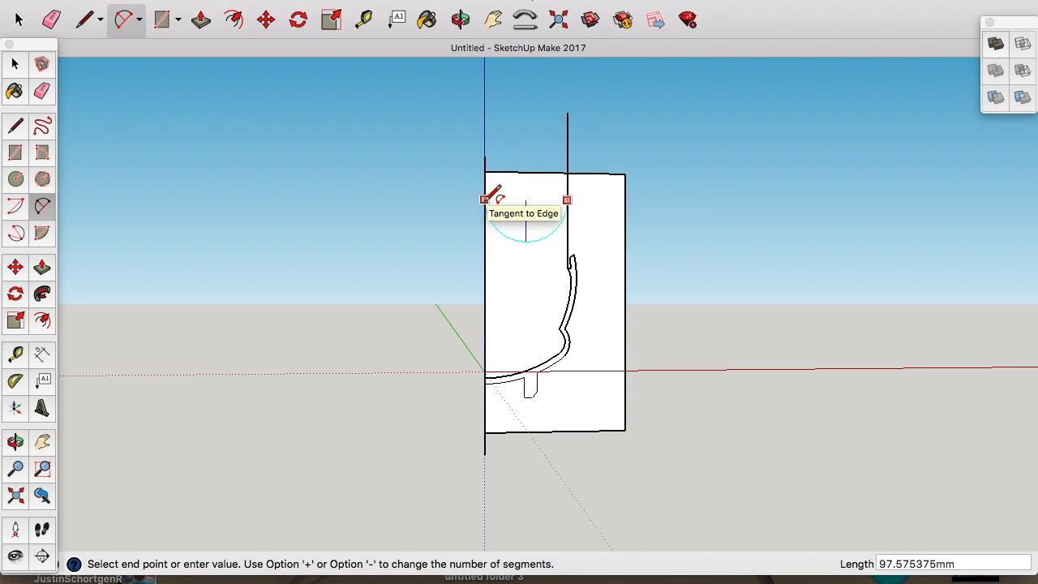
{"action": "left_click", "coordinate": [404, 202]}
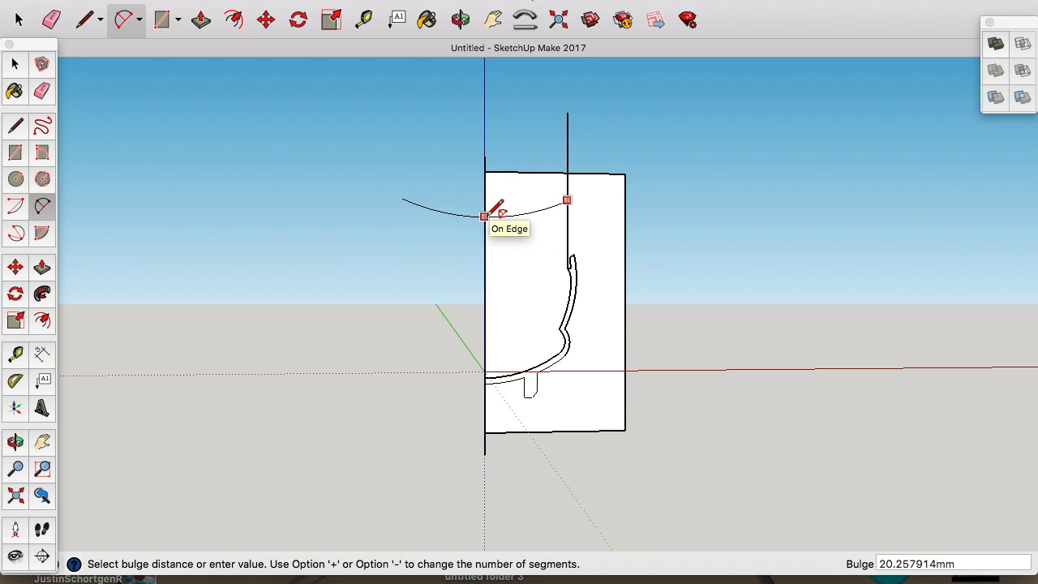
{"action": "left_click", "coordinate": [490, 214]}
Step: Offset the whole lid arc downward by about 4.5 mm
{"action": "key", "text": "space"}
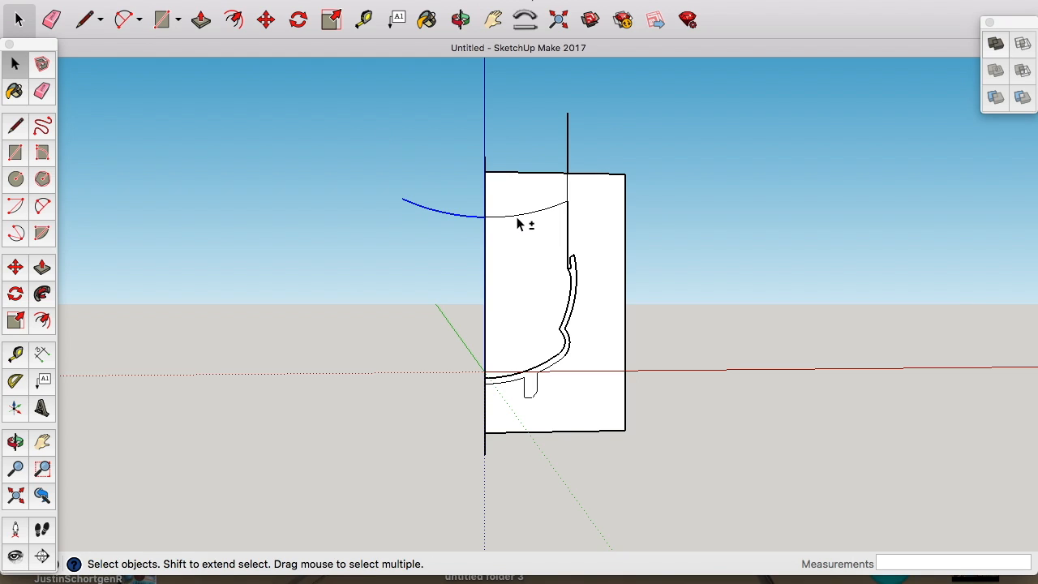
{"action": "left_click", "coordinate": [234, 20]}
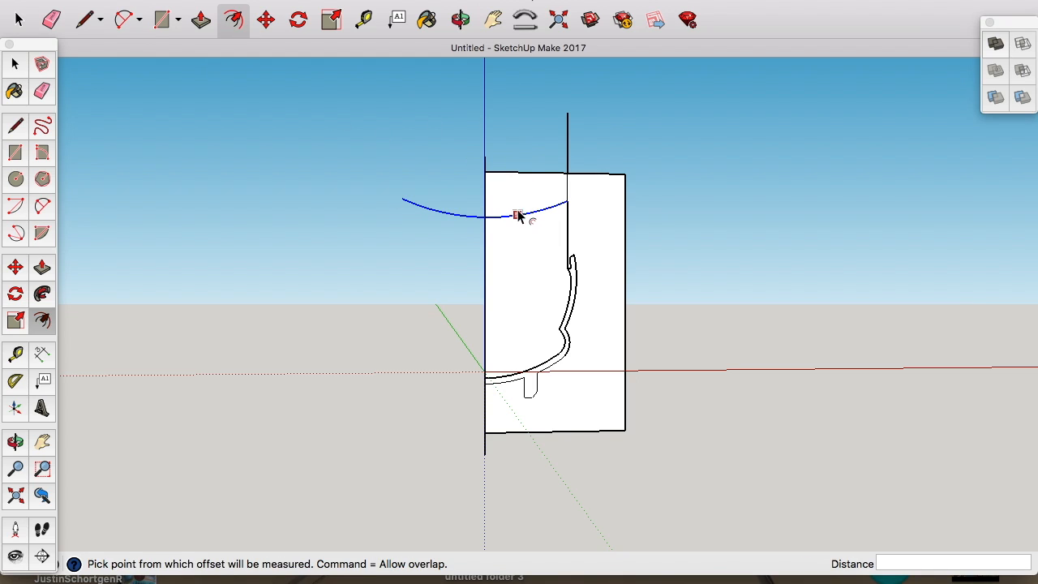
{"action": "left_click", "coordinate": [516, 214]}
{"action": "scroll", "coordinate": [519, 229], "scroll_direction": "up", "scroll_amount": 1}
{"action": "scroll", "coordinate": [519, 229], "scroll_direction": "up", "scroll_amount": 3}
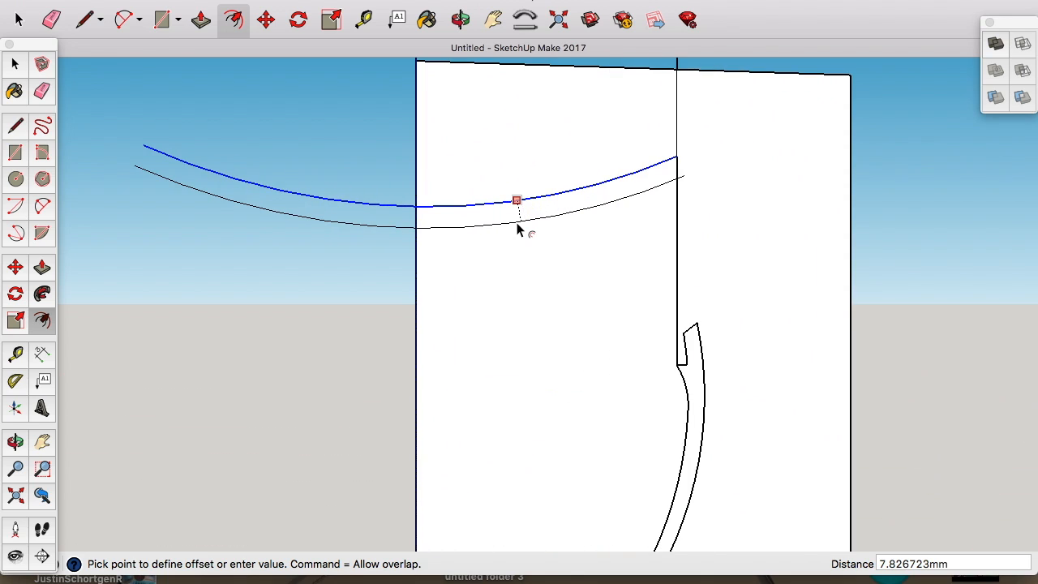
{"action": "left_click", "coordinate": [517, 218]}
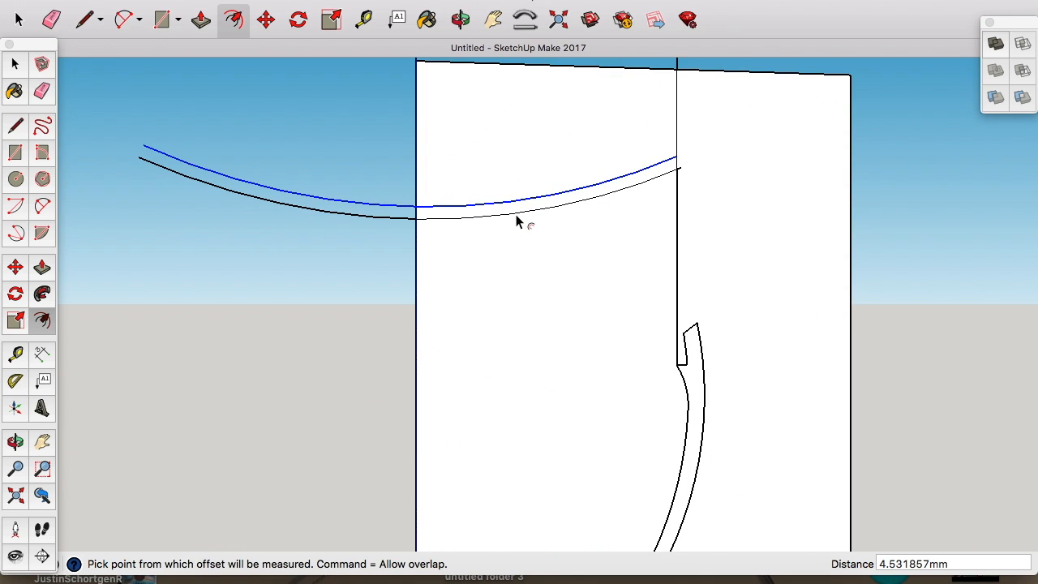
Step: Erase both lid arcs' halves beyond the axis, the lower arc's overhang and the guide line sections above and below the lid's end
{"action": "key", "text": "e"}
{"action": "left_click_drag", "start_coordinate": [270, 133], "coordinate": [267, 202]}
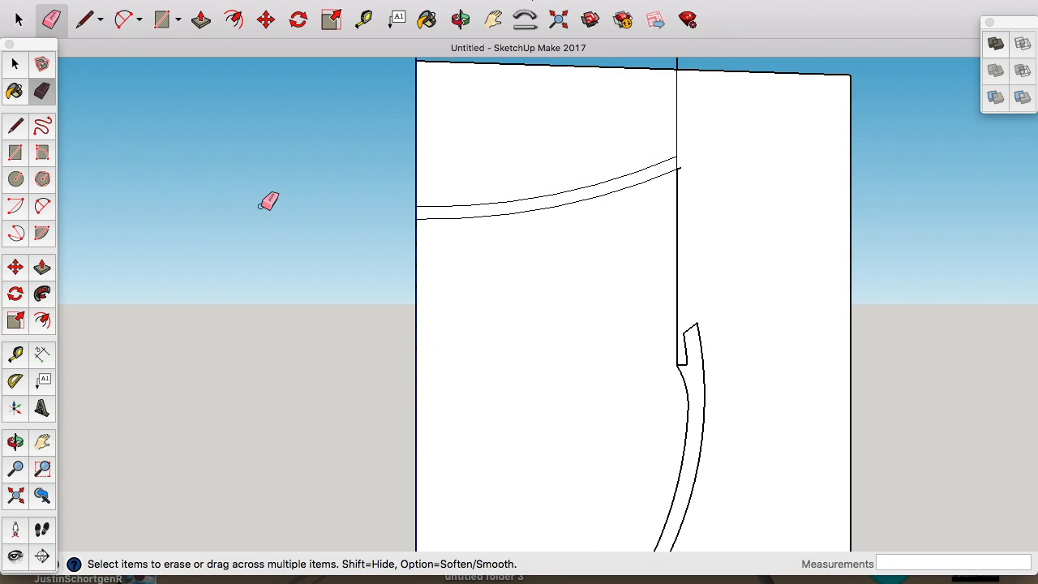
{"action": "scroll", "coordinate": [696, 164], "scroll_direction": "up", "scroll_amount": 3}
{"action": "left_click", "coordinate": [651, 196]}
{"action": "scroll", "coordinate": [651, 111], "scroll_direction": "down", "scroll_amount": 4}
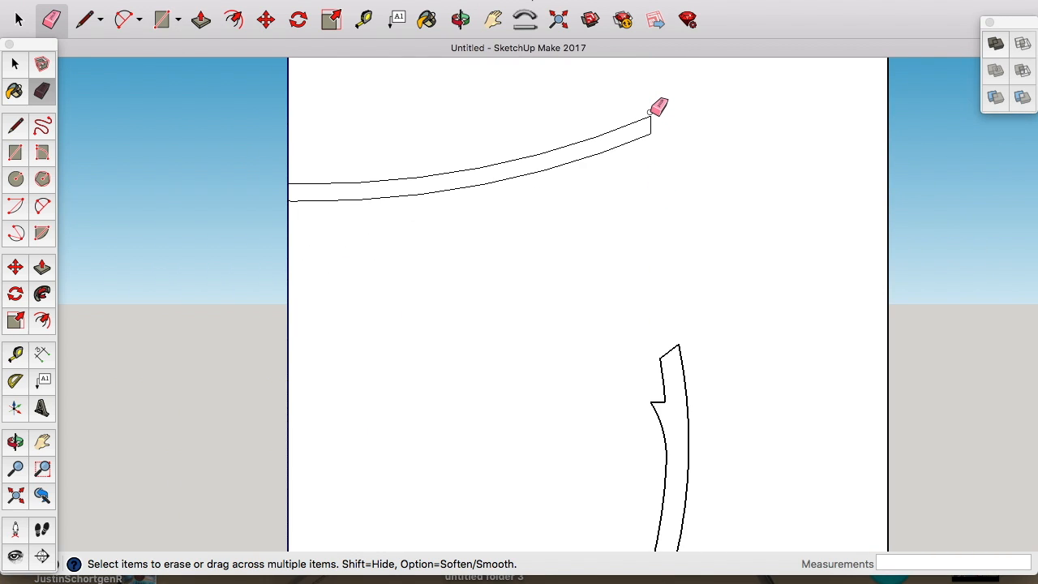
Step: Redraw the vertical line from the lower lid arc's end down to the ledge tip
{"action": "left_click", "coordinate": [84, 20]}
{"action": "left_click", "coordinate": [650, 134]}
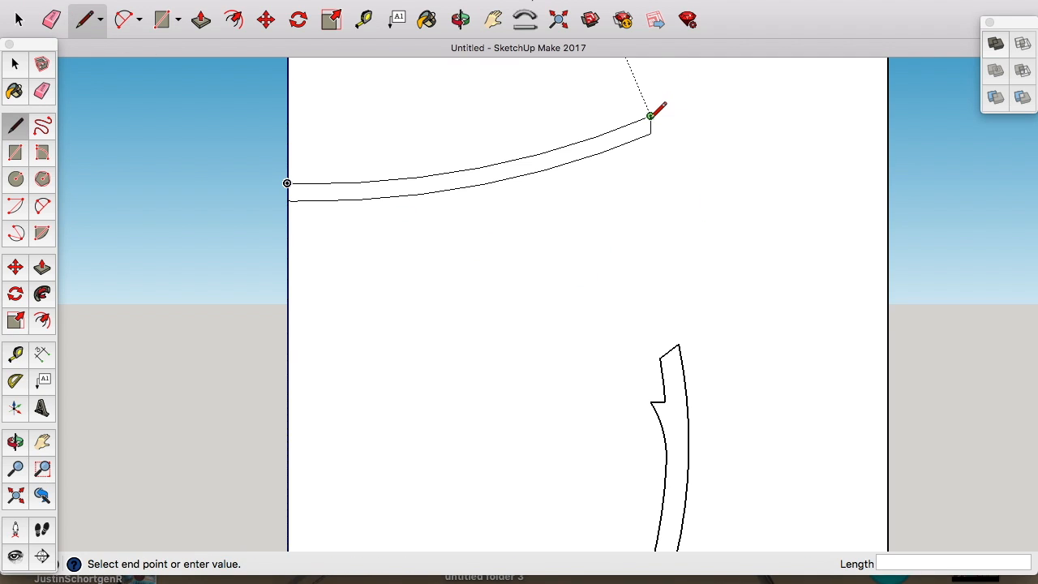
{"action": "left_click", "coordinate": [650, 400]}
{"action": "scroll", "coordinate": [661, 236], "scroll_direction": "up", "scroll_amount": 3}
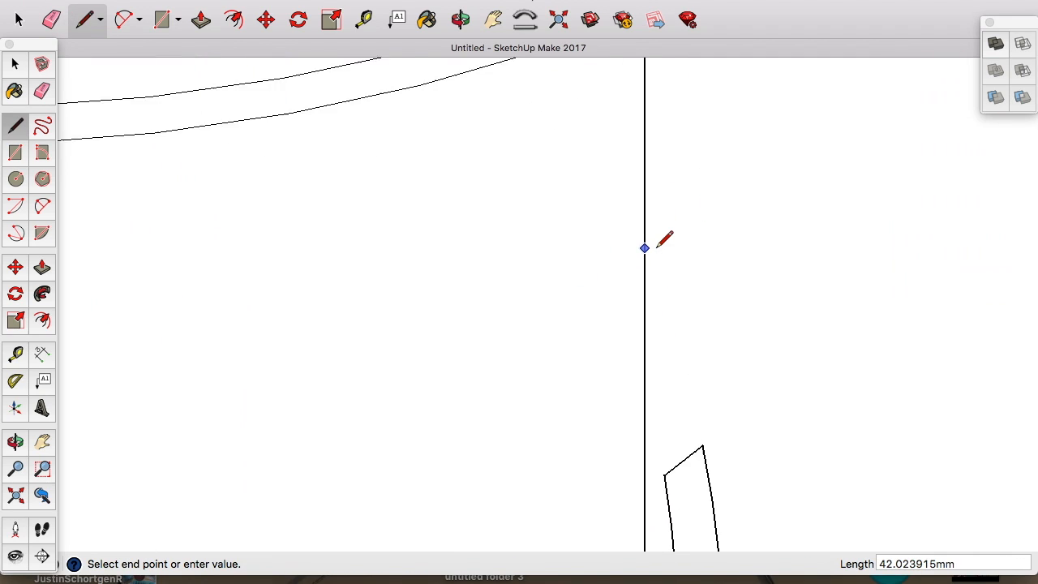
{"action": "key", "text": "Escape"}
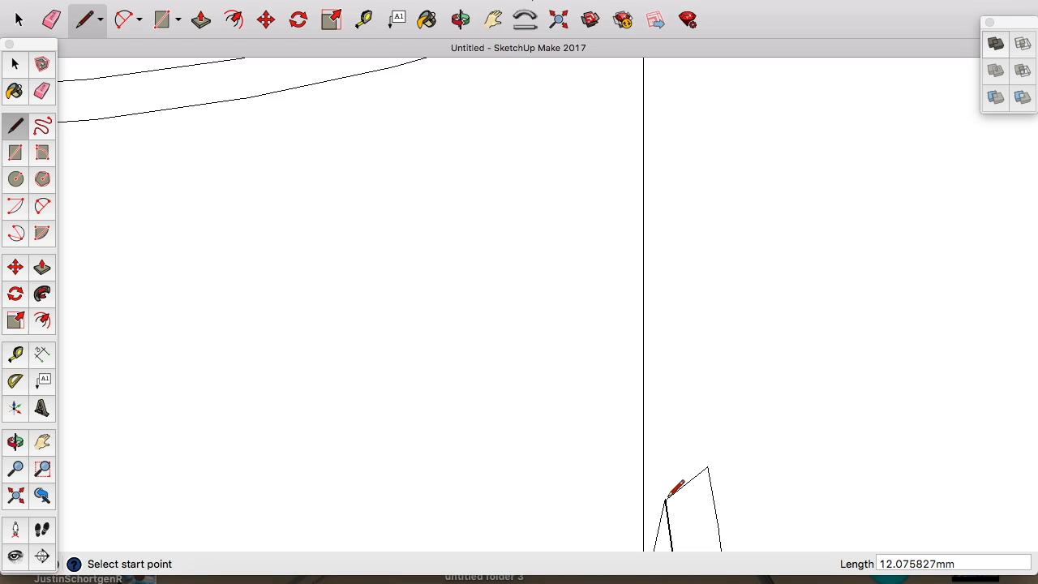
Step: Draw a vertical guide line from the rim's inner corner up to just above the lid's end
{"action": "left_click", "coordinate": [667, 495]}
{"action": "scroll", "coordinate": [665, 498], "scroll_direction": "down", "scroll_amount": 3}
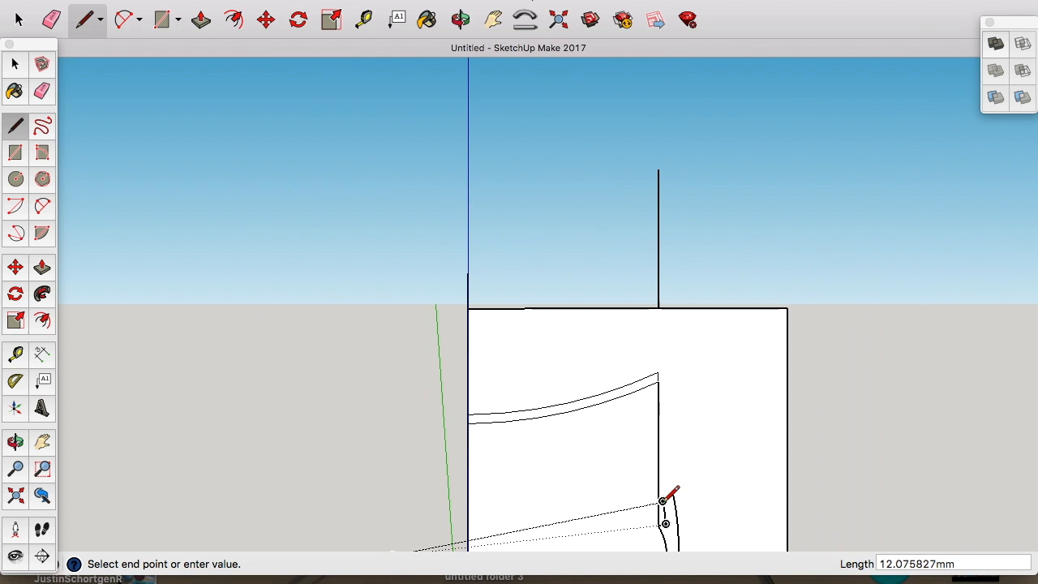
{"action": "left_click", "coordinate": [679, 357]}
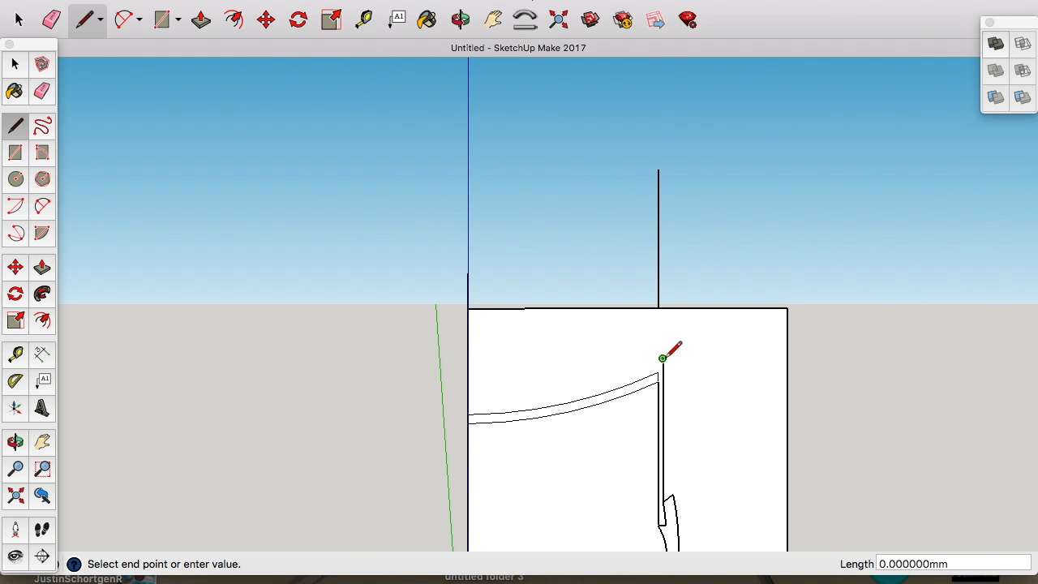
{"action": "scroll", "coordinate": [662, 360], "scroll_direction": "up", "scroll_amount": 2}
{"action": "scroll", "coordinate": [663, 358], "scroll_direction": "up", "scroll_amount": 2}
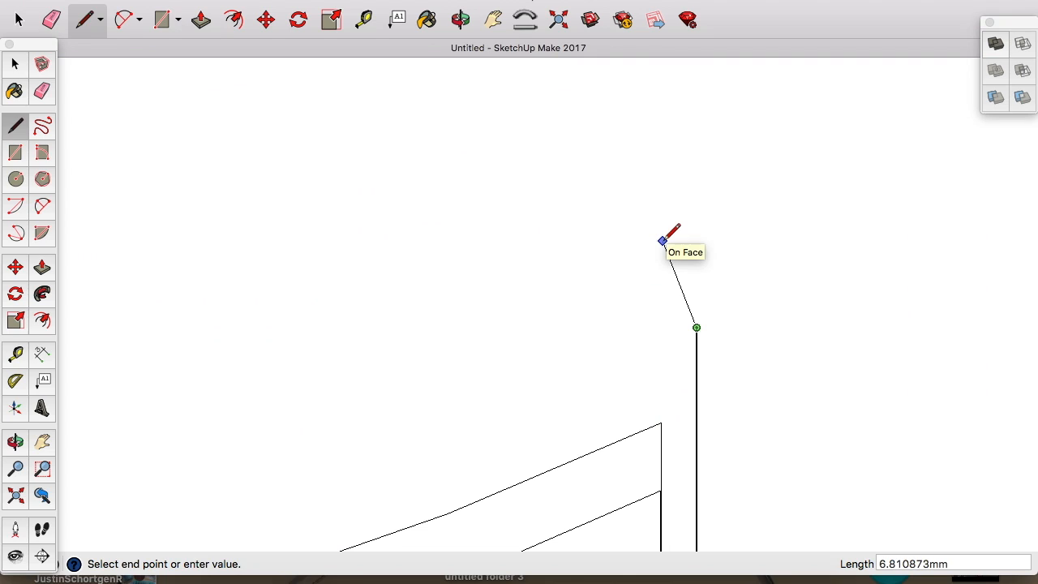
{"action": "key", "text": "Escape"}
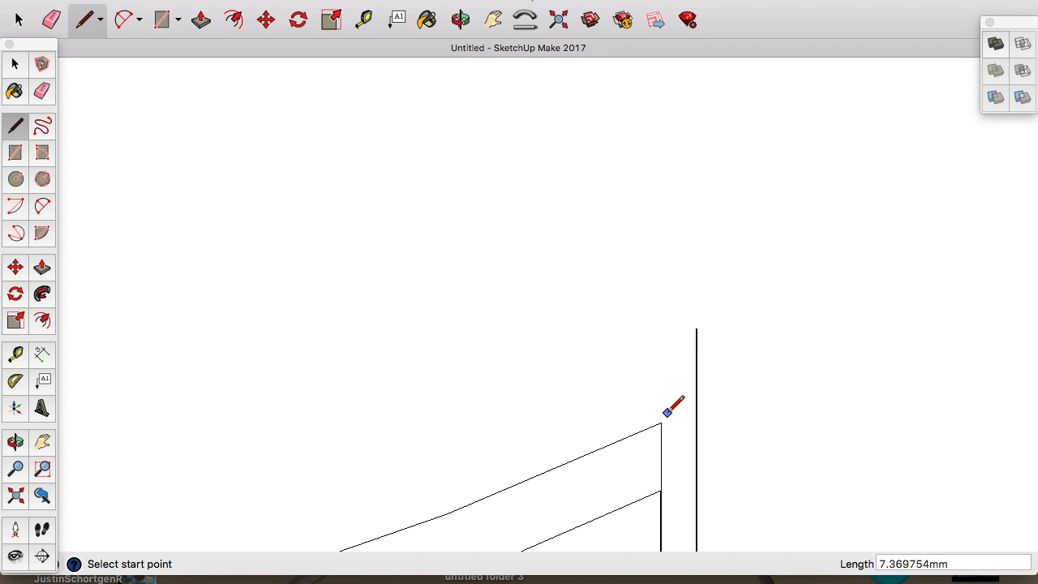
Step: Extend the lid's upper edge about 1.2 mm toward the rim guide, add a vertical end edge, and extend the lower edge to it
{"action": "left_click", "coordinate": [661, 422]}
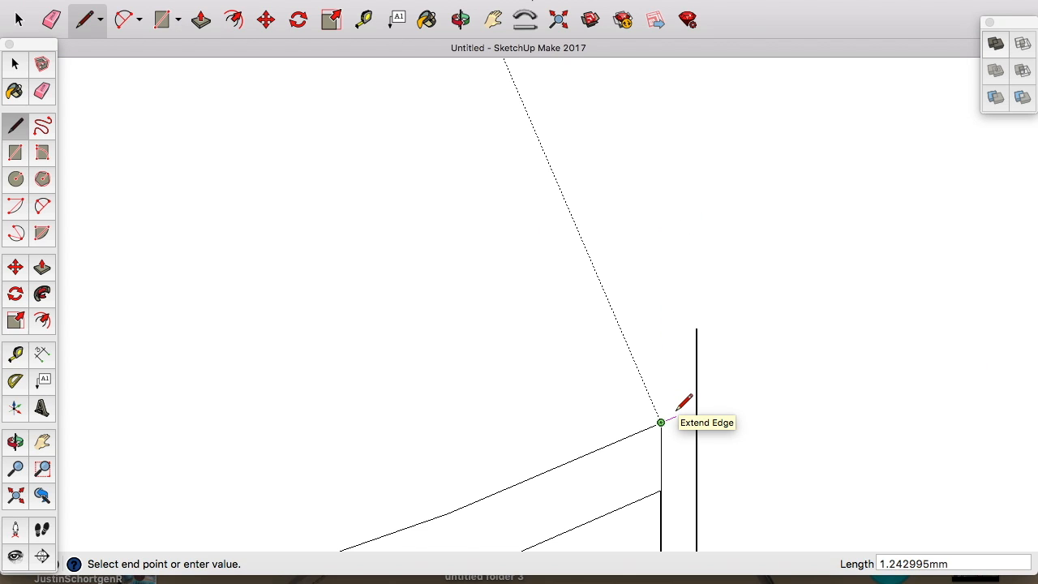
{"action": "left_click", "coordinate": [677, 416]}
{"action": "left_click", "coordinate": [676, 489]}
{"action": "left_click", "coordinate": [661, 490]}
{"action": "scroll", "coordinate": [678, 478], "scroll_direction": "up", "scroll_amount": 5}
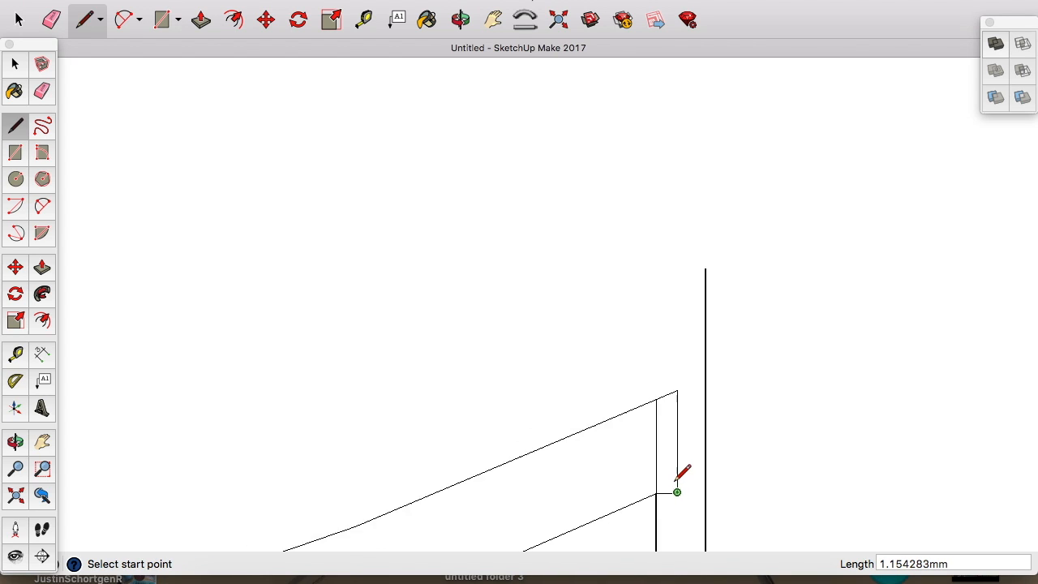
{"action": "scroll", "coordinate": [681, 473], "scroll_direction": "down", "scroll_amount": 2}
{"action": "left_click", "coordinate": [607, 523]}
{"action": "left_click", "coordinate": [689, 488]}
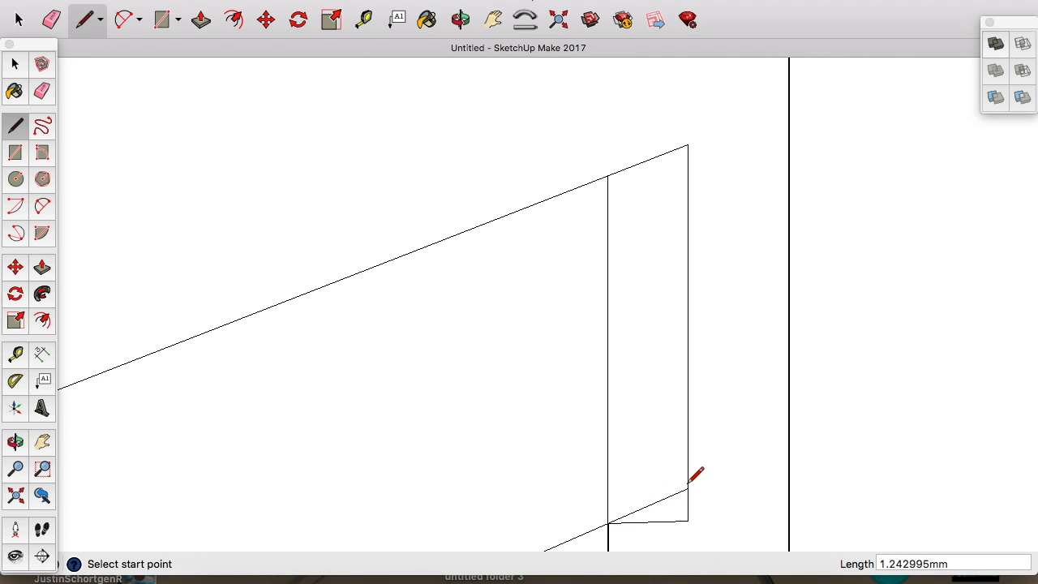
Step: Erase the lid's old end line, the leftover lines below its new end and the vertical guide lines
{"action": "left_click", "coordinate": [54, 23]}
{"action": "left_click_drag", "start_coordinate": [596, 350], "coordinate": [666, 378]}
{"action": "left_click_drag", "start_coordinate": [693, 511], "coordinate": [670, 529]}
{"action": "left_click", "coordinate": [607, 544]}
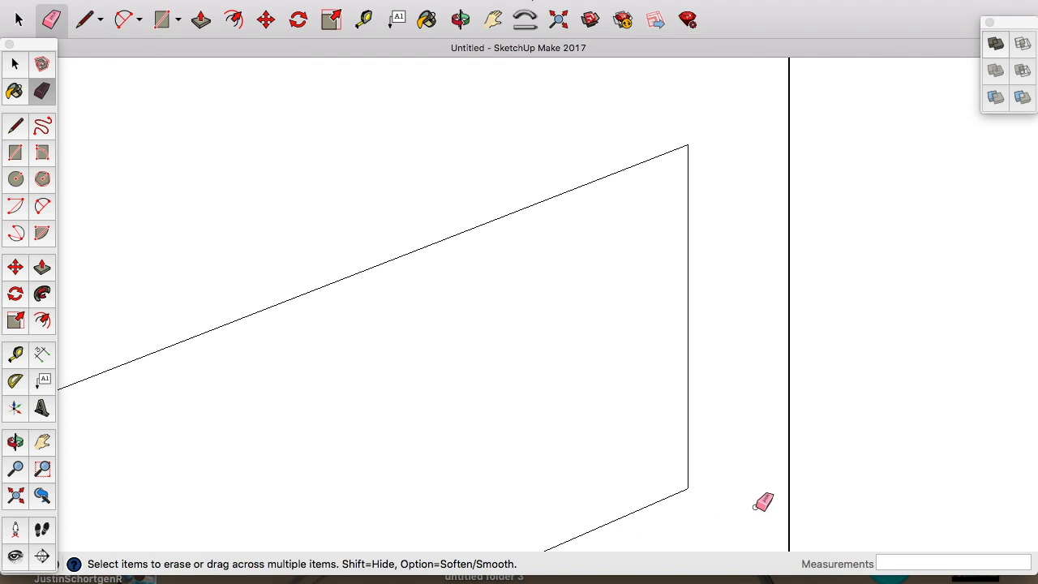
{"action": "left_click", "coordinate": [790, 504]}
{"action": "scroll", "coordinate": [792, 503], "scroll_direction": "down", "scroll_amount": 10}
{"action": "scroll", "coordinate": [803, 503], "scroll_direction": "down", "scroll_amount": 8}
{"action": "scroll", "coordinate": [829, 540], "scroll_direction": "up", "scroll_amount": 6}
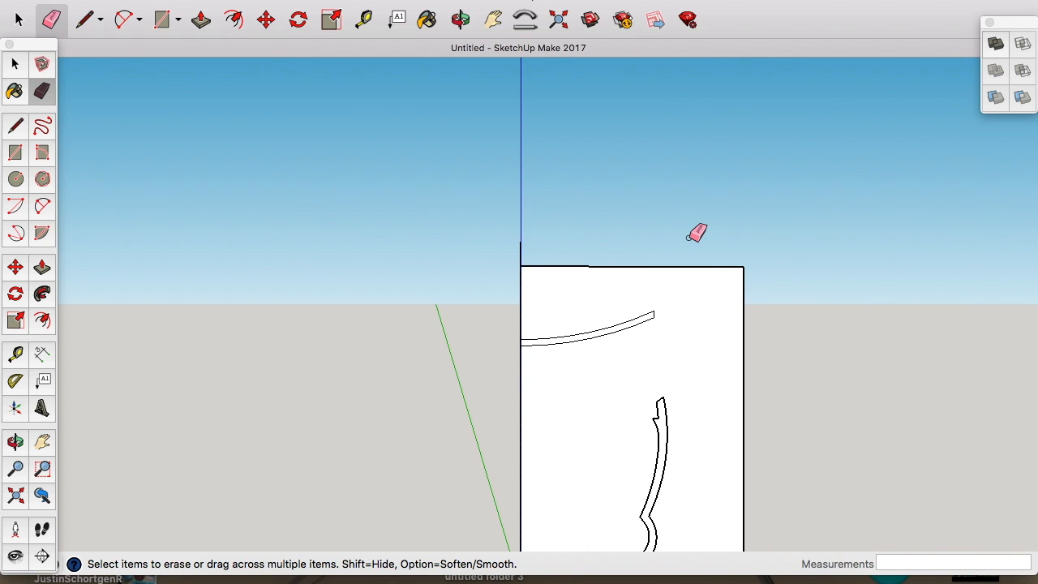
Step: Try a horizontal line from the rim's outer tip to the center axis, and erase it
{"action": "left_click", "coordinate": [84, 19]}
{"action": "left_click", "coordinate": [663, 396]}
{"action": "left_click", "coordinate": [522, 397]}
{"action": "left_click", "coordinate": [521, 371]}
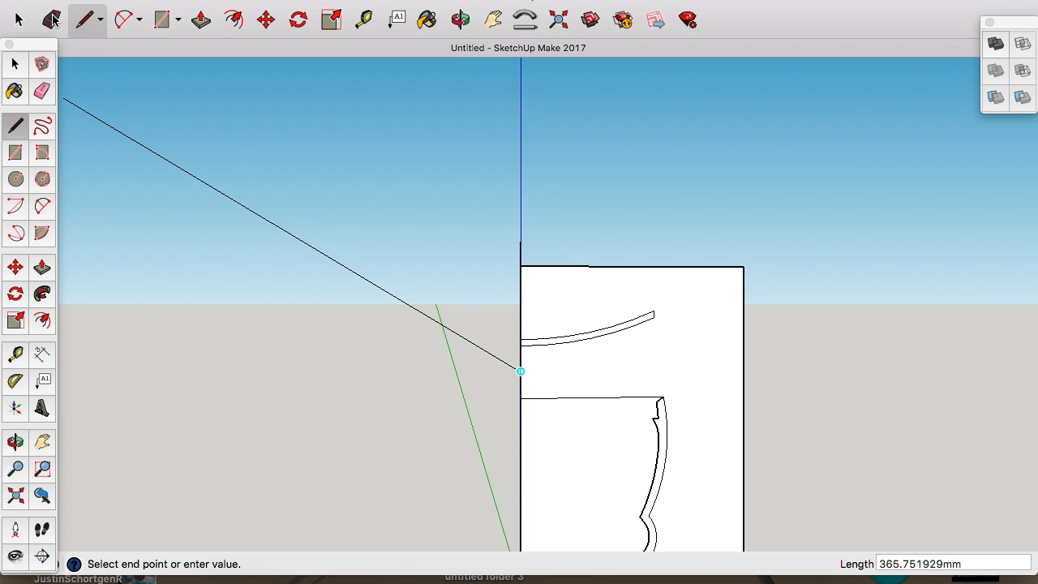
{"action": "left_click", "coordinate": [52, 20]}
{"action": "left_click", "coordinate": [592, 397]}
Step: Draw a short curved arc rising from the lid's upper edge near the axis as the base of a knob
{"action": "left_click", "coordinate": [123, 19]}
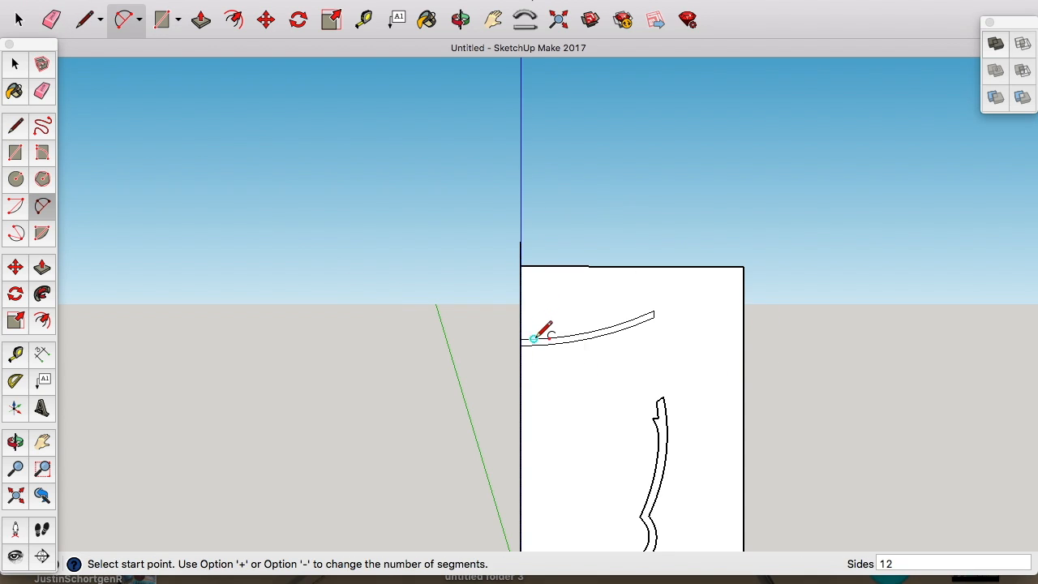
{"action": "scroll", "coordinate": [532, 333], "scroll_direction": "up", "scroll_amount": 3}
{"action": "left_click", "coordinate": [533, 339]}
{"action": "left_click", "coordinate": [552, 282]}
{"action": "left_click", "coordinate": [534, 306]}
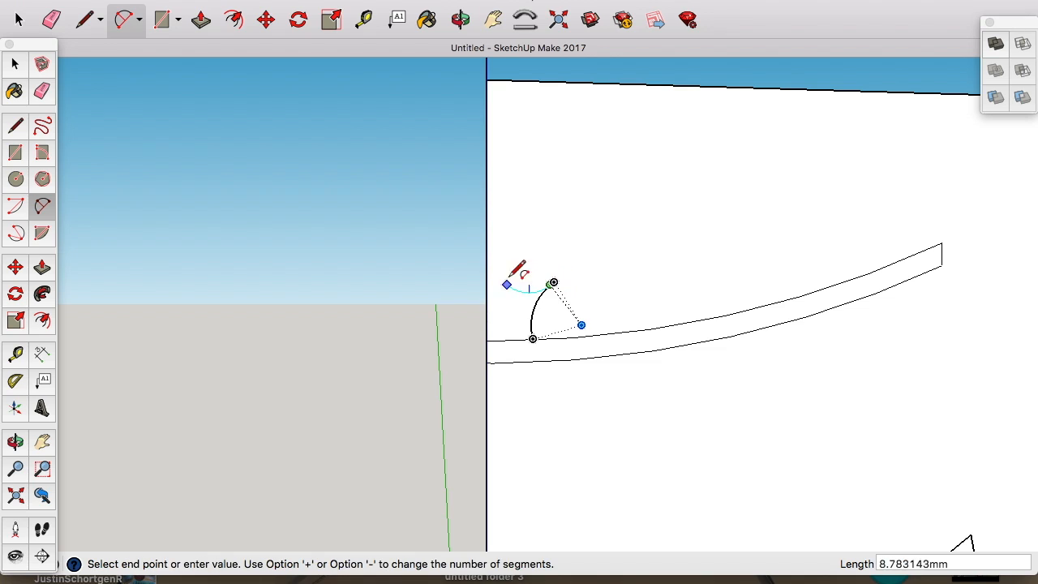
Step: Try to draw an arc from the knob's base arc up to the center axis
{"action": "left_click", "coordinate": [493, 227]}
{"action": "left_click", "coordinate": [488, 219]}
{"action": "key", "text": "super+z"}
{"action": "left_click", "coordinate": [542, 292]}
{"action": "left_click", "coordinate": [486, 236]}
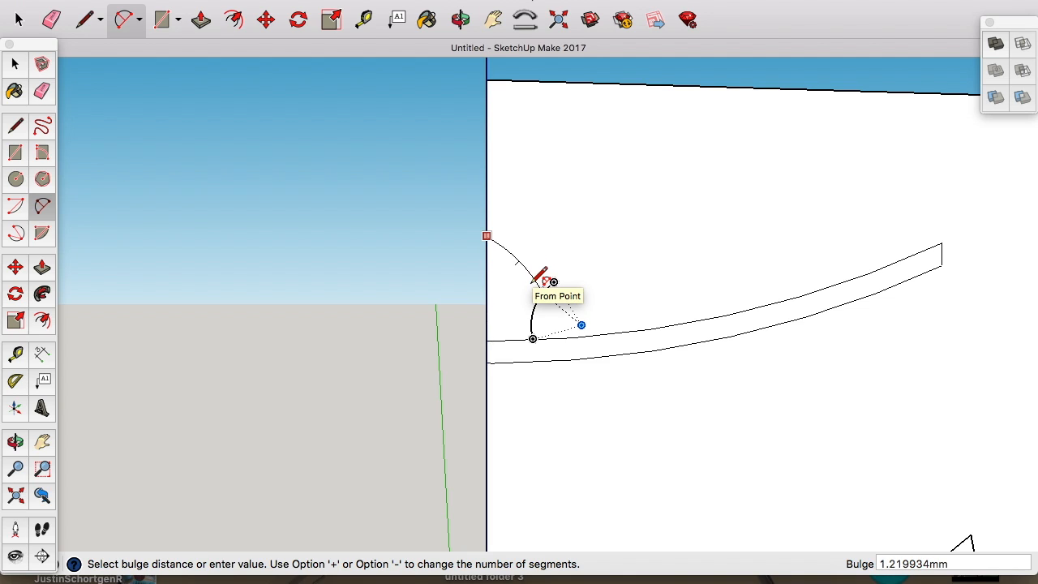
{"action": "key", "text": "Escape"}
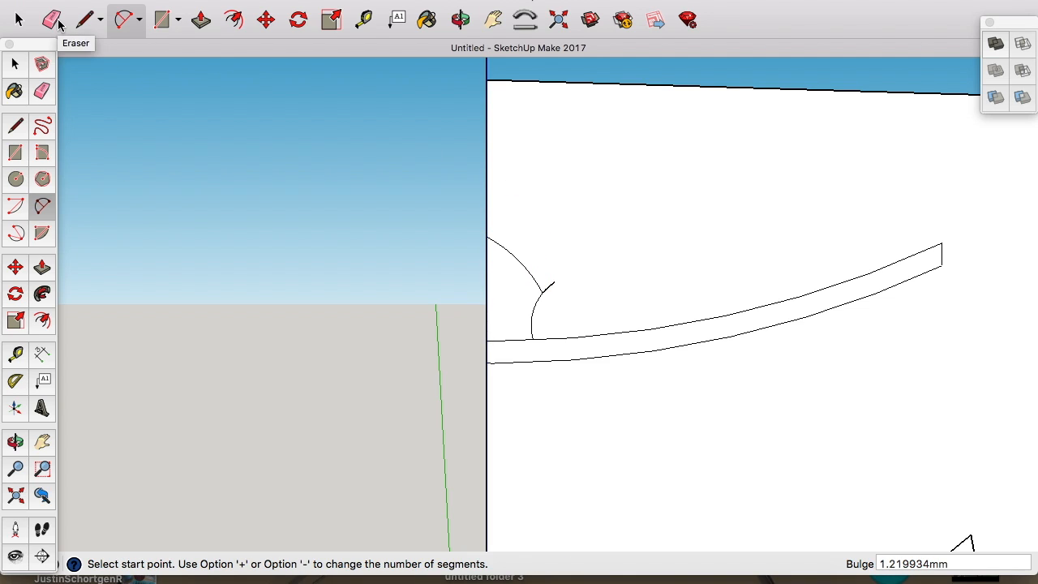
Step: Draw a concave arc of about 15 mm from the knob's base arc up toward the axis
{"action": "left_click", "coordinate": [551, 283]}
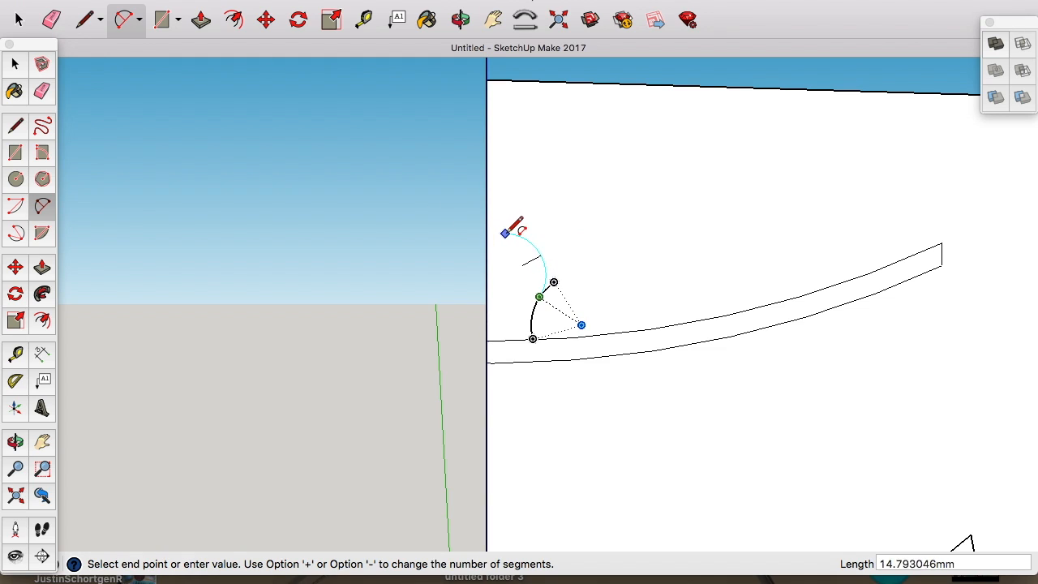
{"action": "left_click", "coordinate": [523, 284]}
{"action": "left_click", "coordinate": [521, 280]}
Step: Draw a rounded arc of about 14 mm from the concave arc's upper end across the axis to cap the knob
{"action": "left_click", "coordinate": [506, 234]}
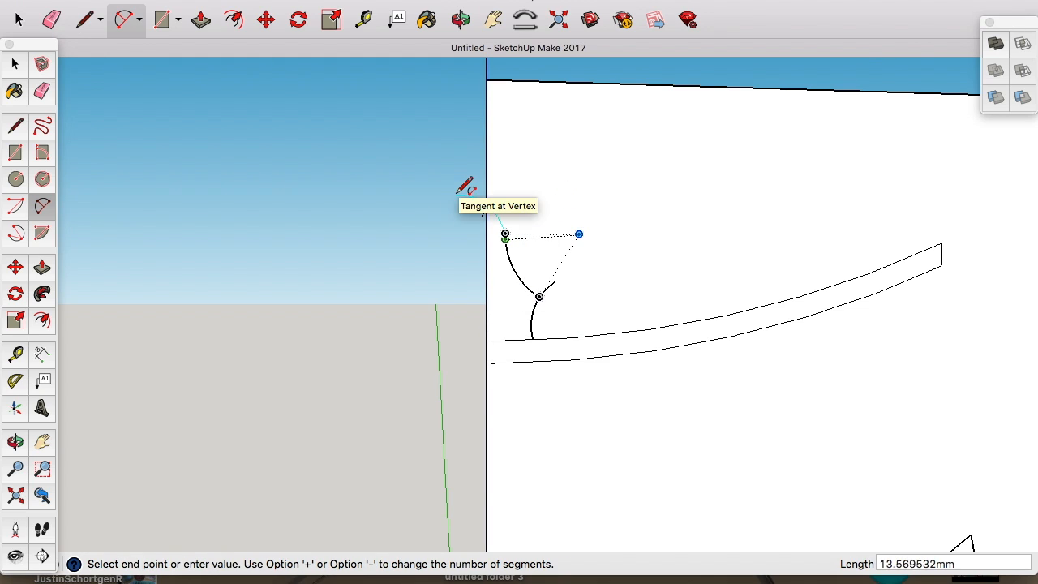
{"action": "left_click", "coordinate": [459, 185]}
{"action": "scroll", "coordinate": [514, 216], "scroll_direction": "up", "scroll_amount": 6}
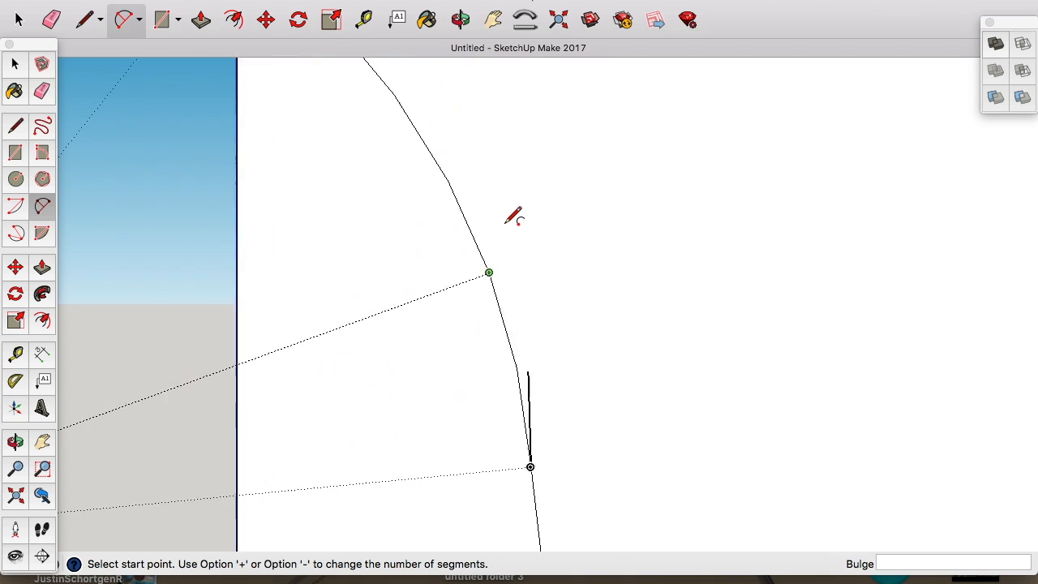
{"action": "left_click", "coordinate": [29, 21]}
{"action": "scroll", "coordinate": [518, 292], "scroll_direction": "down", "scroll_amount": 3}
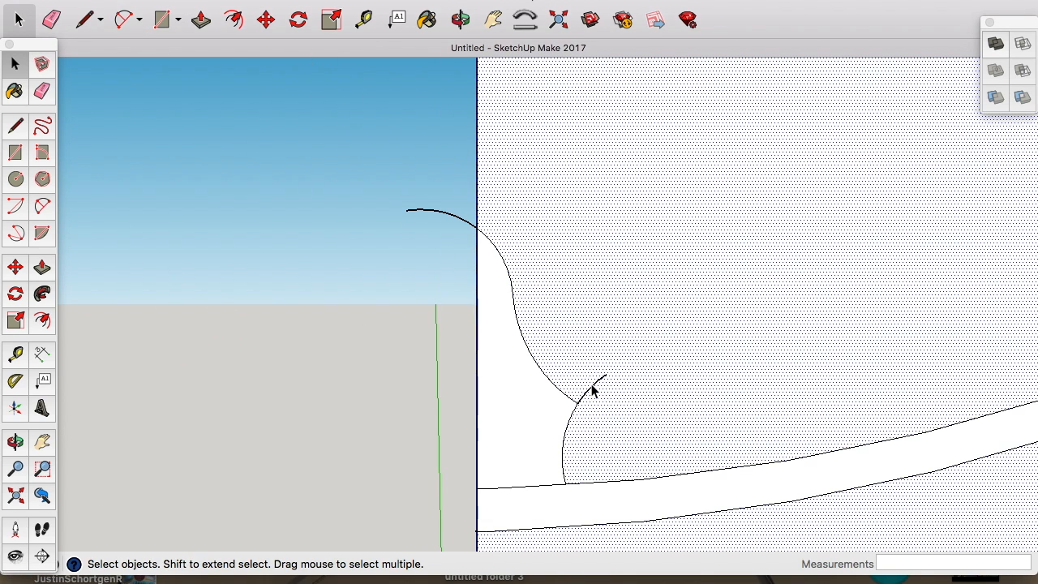
Step: Erase the rectangle's outer edges and the stray knob arc ends, leaving only the vessel and lid profiles beside the axis line
{"action": "scroll", "coordinate": [590, 395], "scroll_direction": "down", "scroll_amount": 2}
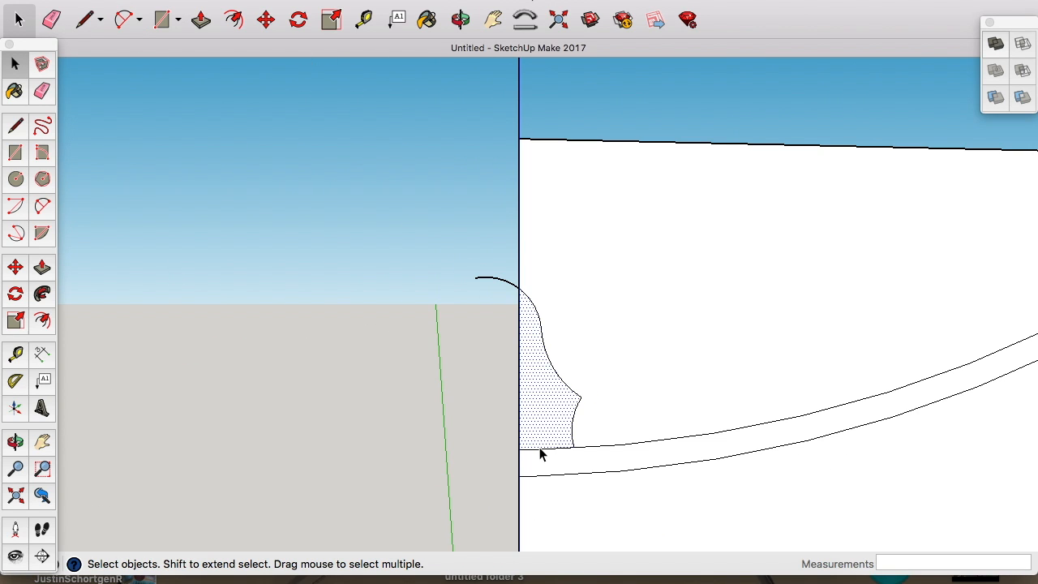
{"action": "scroll", "coordinate": [542, 456], "scroll_direction": "down", "scroll_amount": 2}
{"action": "scroll", "coordinate": [516, 363], "scroll_direction": "down", "scroll_amount": 5}
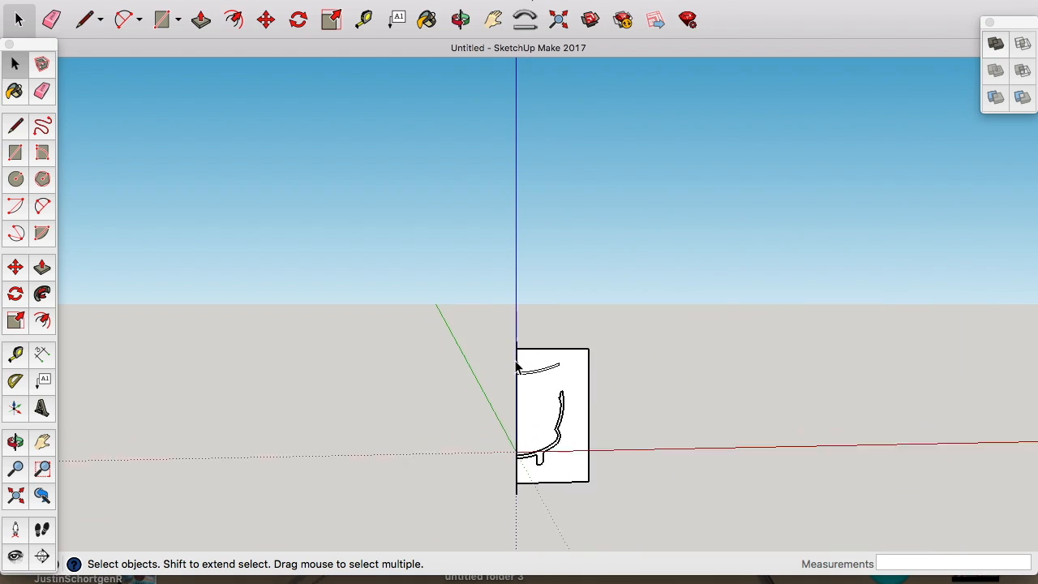
{"action": "scroll", "coordinate": [516, 363], "scroll_direction": "up", "scroll_amount": 1}
{"action": "left_click", "coordinate": [51, 19]}
{"action": "left_click_drag", "start_coordinate": [577, 332], "coordinate": [656, 478]}
{"action": "left_click", "coordinate": [600, 527]}
{"action": "scroll", "coordinate": [543, 485], "scroll_direction": "up", "scroll_amount": 3}
{"action": "scroll", "coordinate": [568, 442], "scroll_direction": "down", "scroll_amount": 1}
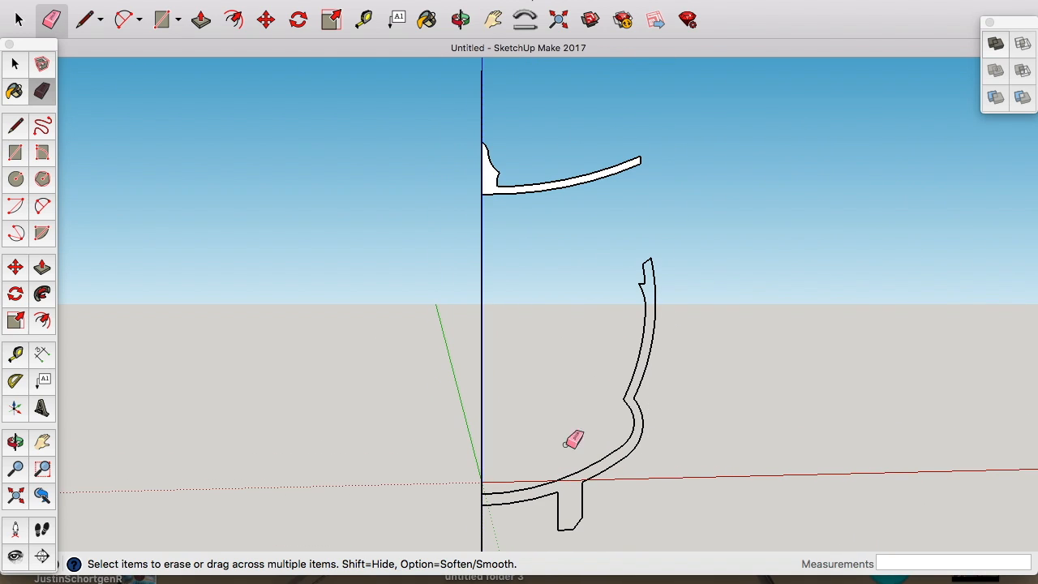
Step: Extend the vessel's lower outer curve about 7 mm from the foot's inner top corner into the foot
{"action": "scroll", "coordinate": [582, 489], "scroll_direction": "up", "scroll_amount": 3}
{"action": "scroll", "coordinate": [575, 500], "scroll_direction": "down", "scroll_amount": 1}
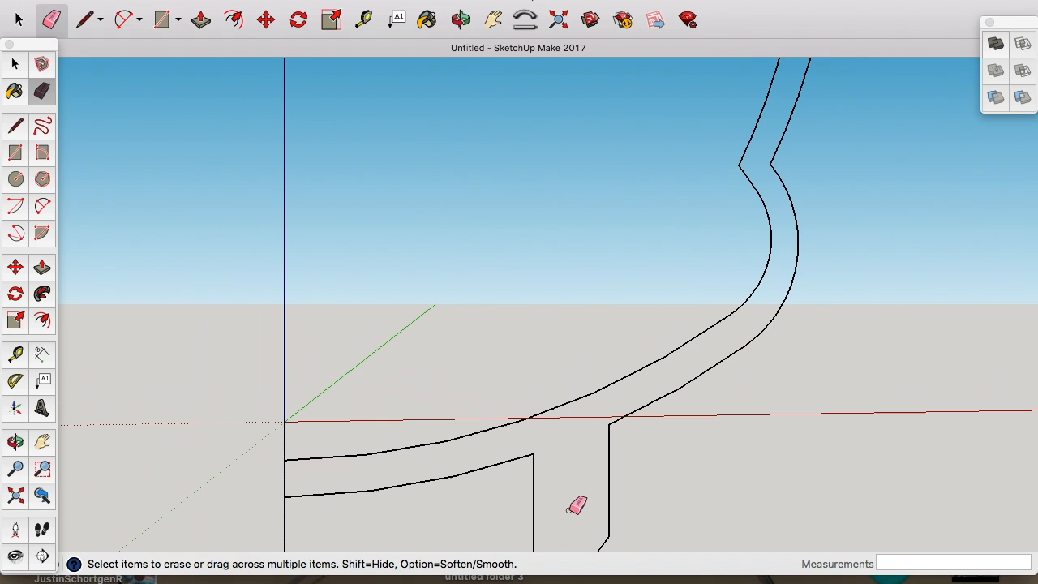
{"action": "left_click", "coordinate": [85, 20]}
{"action": "left_click", "coordinate": [533, 453]}
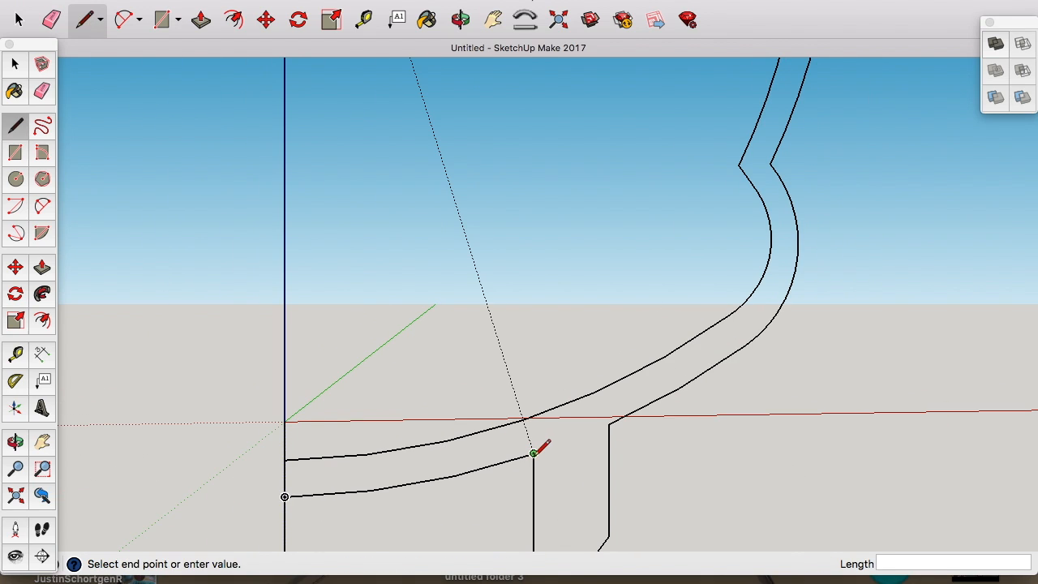
{"action": "left_click", "coordinate": [569, 438]}
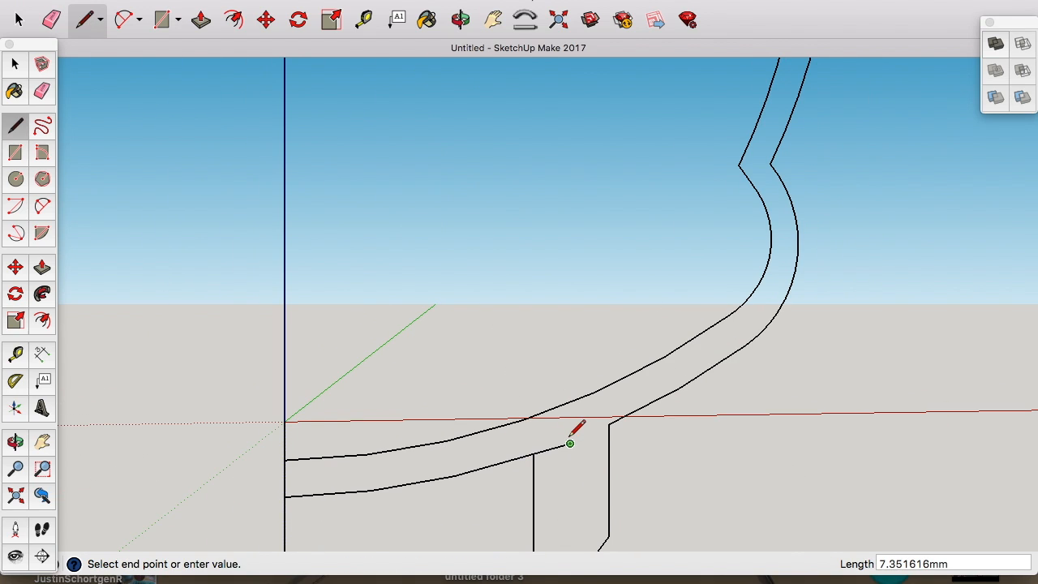
{"action": "key", "text": "Escape"}
{"action": "scroll", "coordinate": [556, 449], "scroll_direction": "down", "scroll_amount": 3}
{"action": "scroll", "coordinate": [560, 484], "scroll_direction": "up", "scroll_amount": 3}
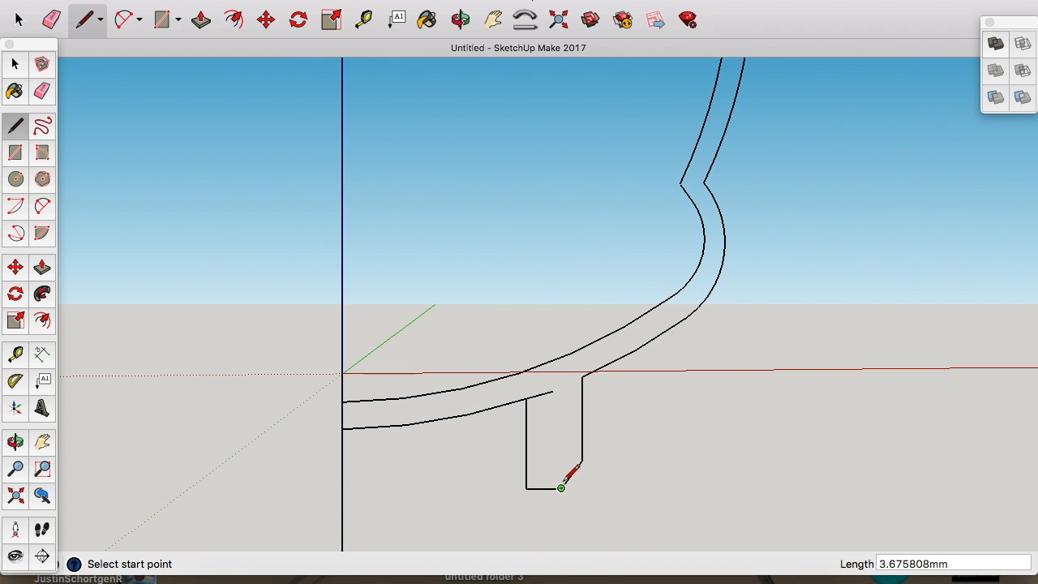
Step: Draw a new inner foot edge about 24 mm long from the extension's midpoint and delete the old inner edge and leftover stubs
{"action": "left_click", "coordinate": [540, 394]}
{"action": "left_click", "coordinate": [539, 488]}
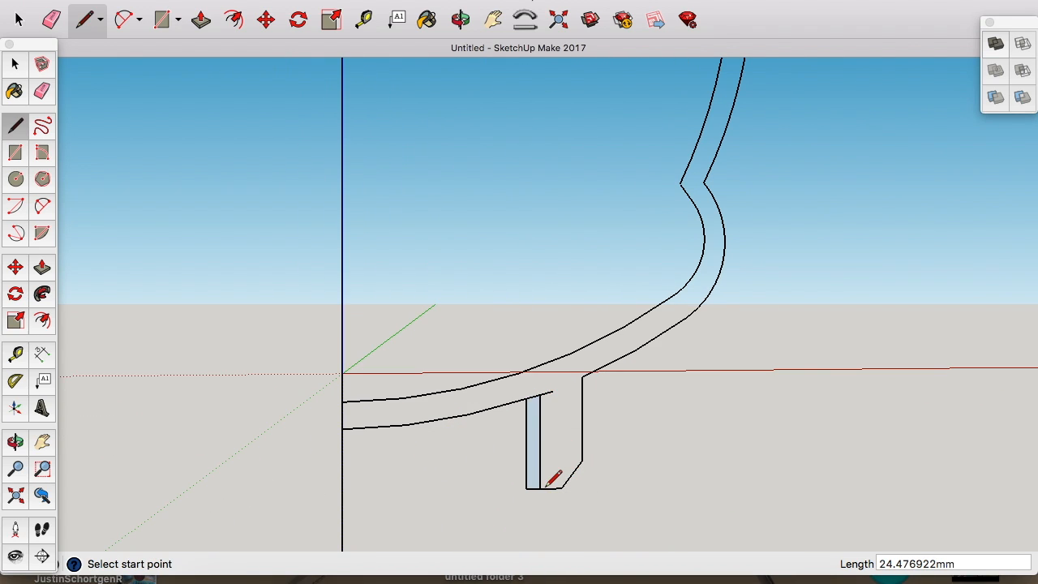
{"action": "left_click", "coordinate": [18, 23]}
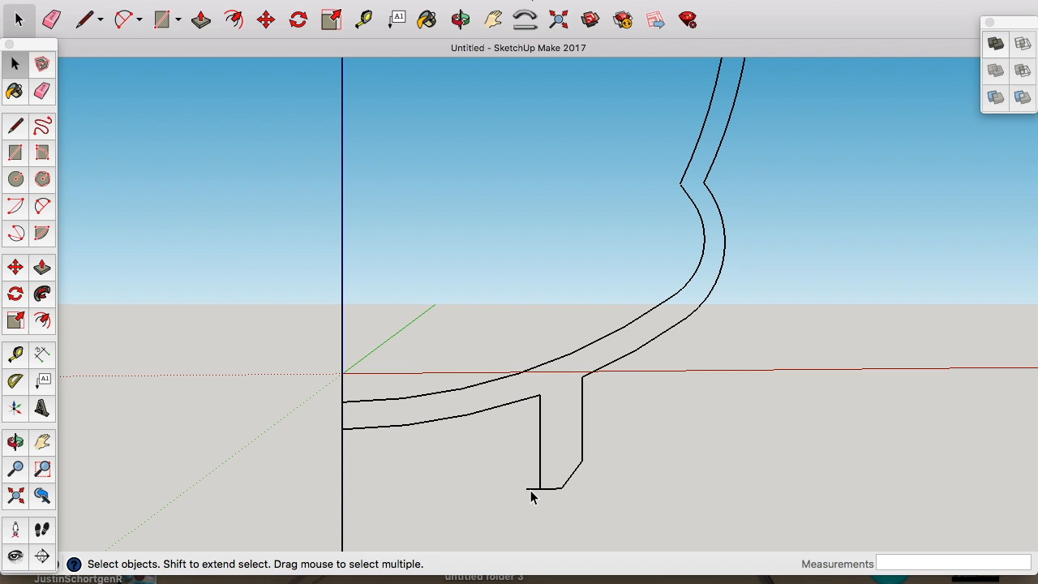
Step: Draw a line about 14 mm long across the top of the foot and continue it across the vessel wall to the inner curve
{"action": "left_click", "coordinate": [86, 19]}
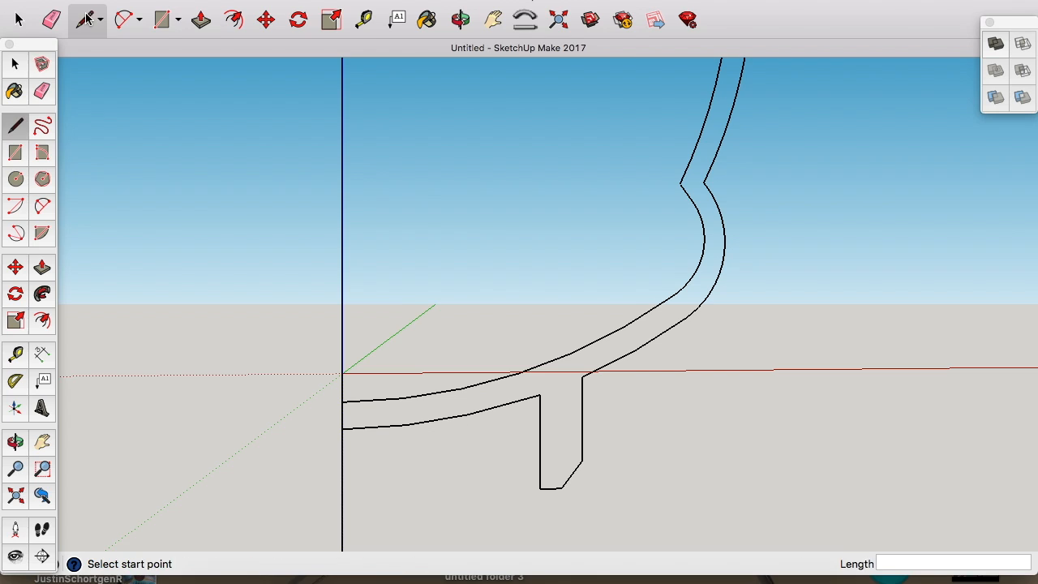
{"action": "left_click", "coordinate": [539, 396]}
{"action": "left_click", "coordinate": [582, 376]}
{"action": "left_click", "coordinate": [582, 377]}
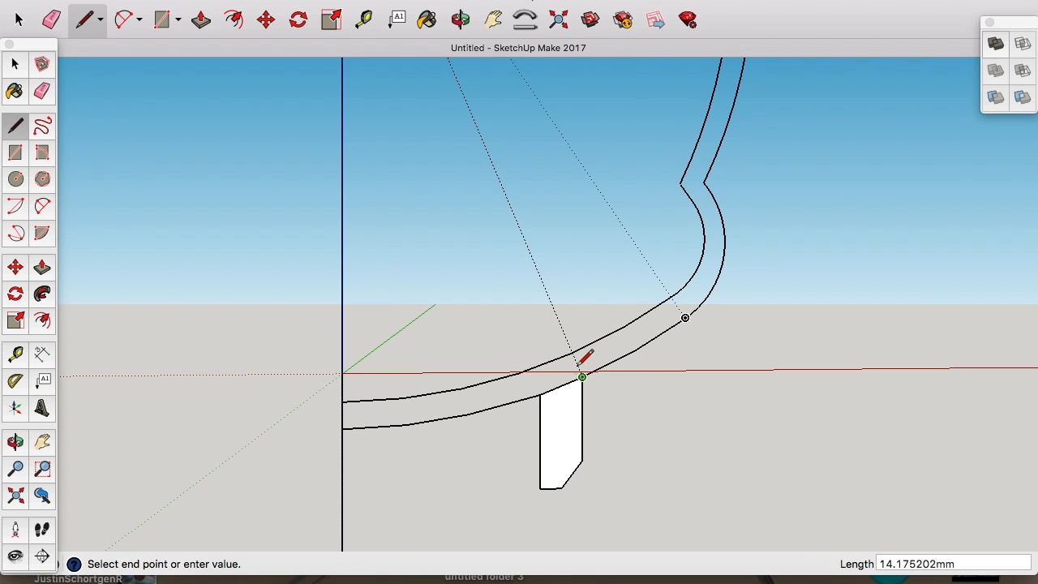
{"action": "left_click", "coordinate": [574, 354]}
Step: Draw two dividing lines across the vessel wall, about 5.6 mm at the bulge and about 6.8 mm above the neck
{"action": "left_click", "coordinate": [704, 220]}
{"action": "left_click", "coordinate": [725, 225]}
{"action": "scroll", "coordinate": [725, 222], "scroll_direction": "up", "scroll_amount": 2}
{"action": "scroll", "coordinate": [730, 219], "scroll_direction": "down", "scroll_amount": 8}
{"action": "scroll", "coordinate": [737, 102], "scroll_direction": "up", "scroll_amount": 2}
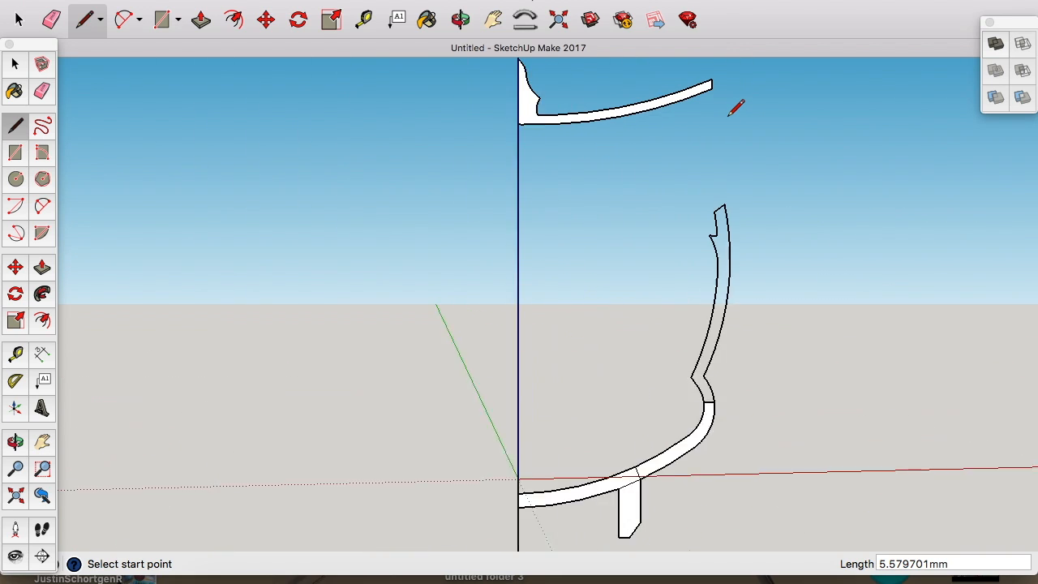
{"action": "scroll", "coordinate": [718, 425], "scroll_direction": "up", "scroll_amount": 3}
{"action": "left_click", "coordinate": [692, 448]}
{"action": "left_click", "coordinate": [709, 446]}
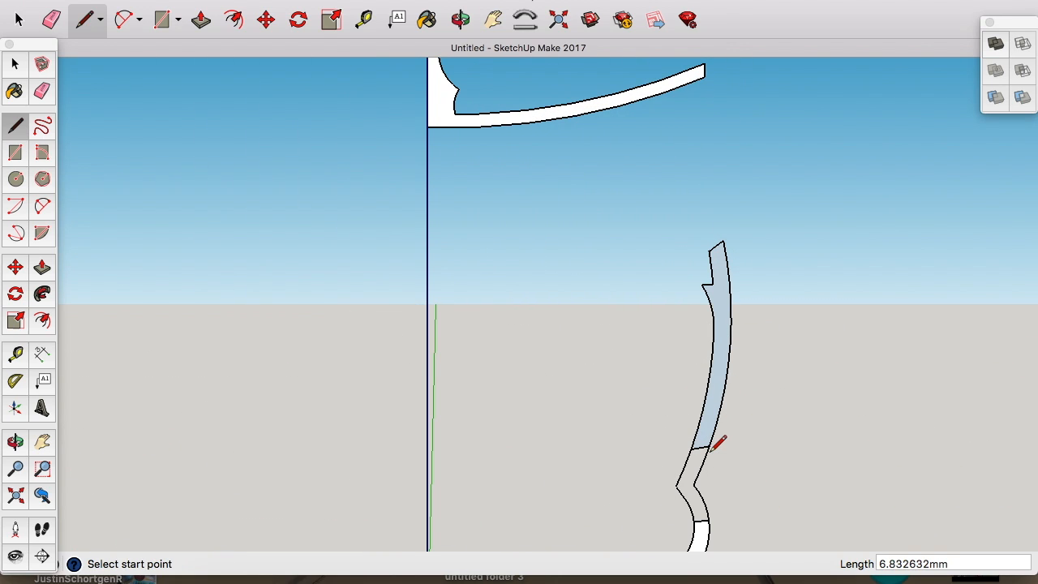
{"action": "scroll", "coordinate": [704, 430], "scroll_direction": "down", "scroll_amount": 4}
{"action": "scroll", "coordinate": [702, 461], "scroll_direction": "up", "scroll_amount": 4}
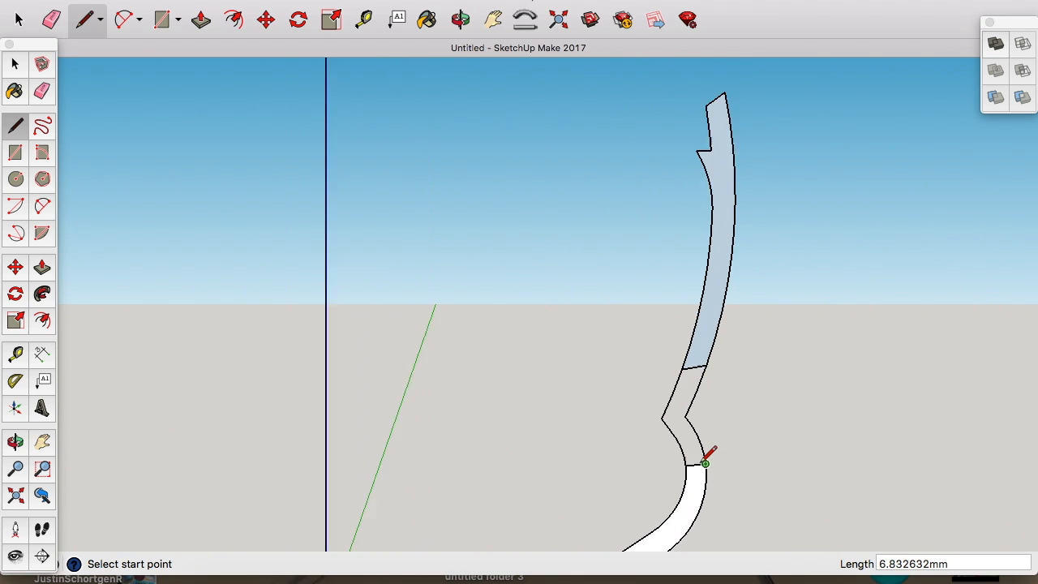
Step: Close the gap at the neck's inner corner with a line about 0.2 mm long and erase the overshooting edge end
{"action": "scroll", "coordinate": [655, 409], "scroll_direction": "up", "scroll_amount": 3}
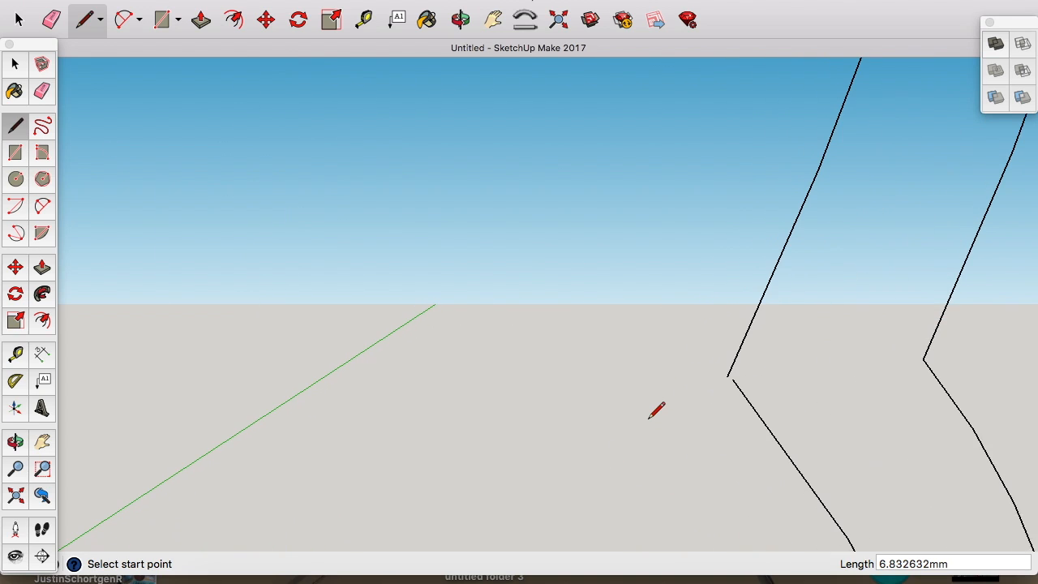
{"action": "left_click", "coordinate": [737, 375]}
{"action": "scroll", "coordinate": [736, 376], "scroll_direction": "up", "scroll_amount": 3}
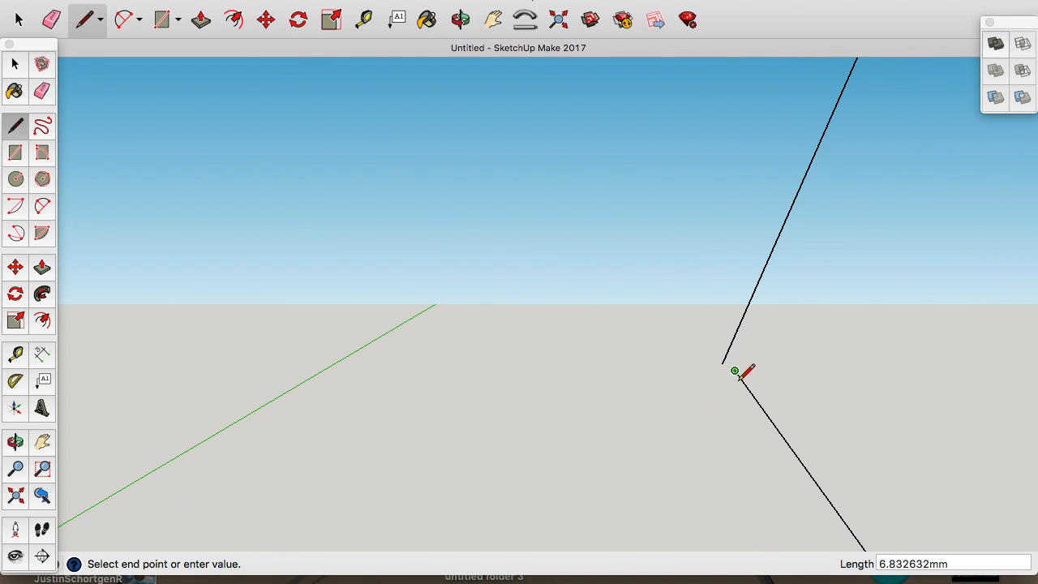
{"action": "left_click", "coordinate": [732, 350]}
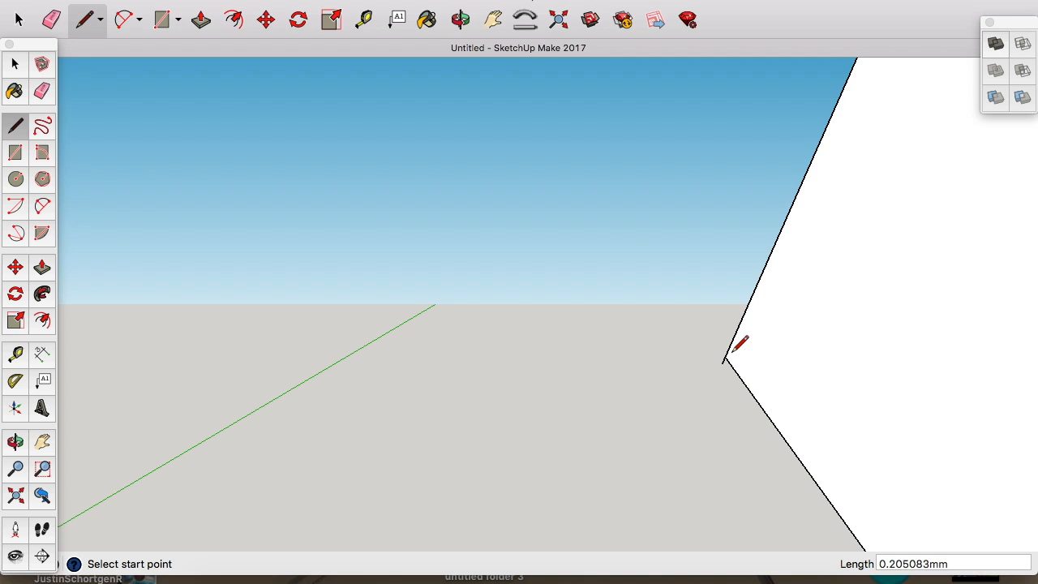
{"action": "left_click", "coordinate": [51, 19]}
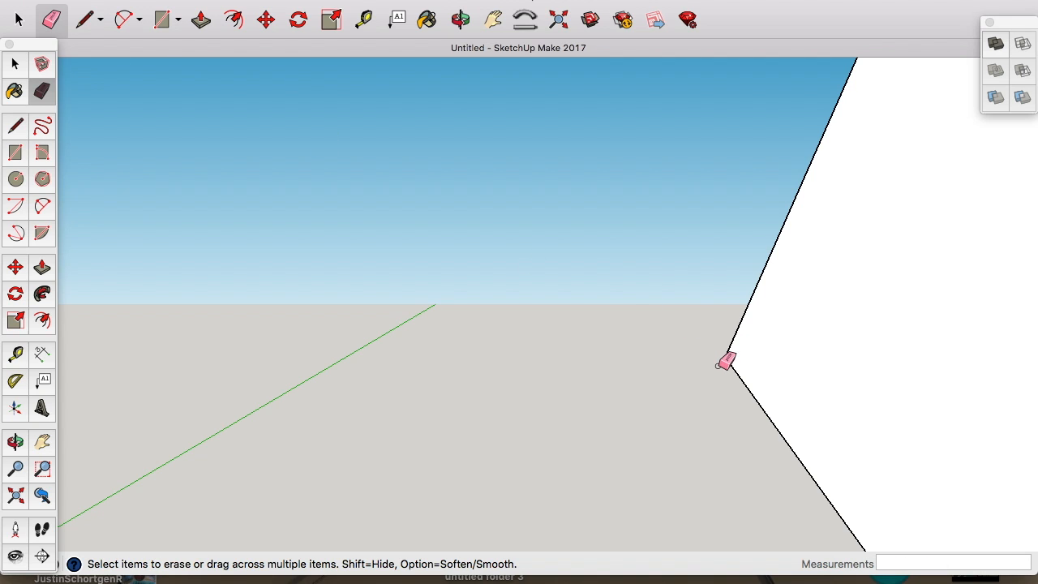
Step: Erase the dividing lines across the vessel wall and the top of the foot
{"action": "scroll", "coordinate": [820, 228], "scroll_direction": "down", "scroll_amount": 6}
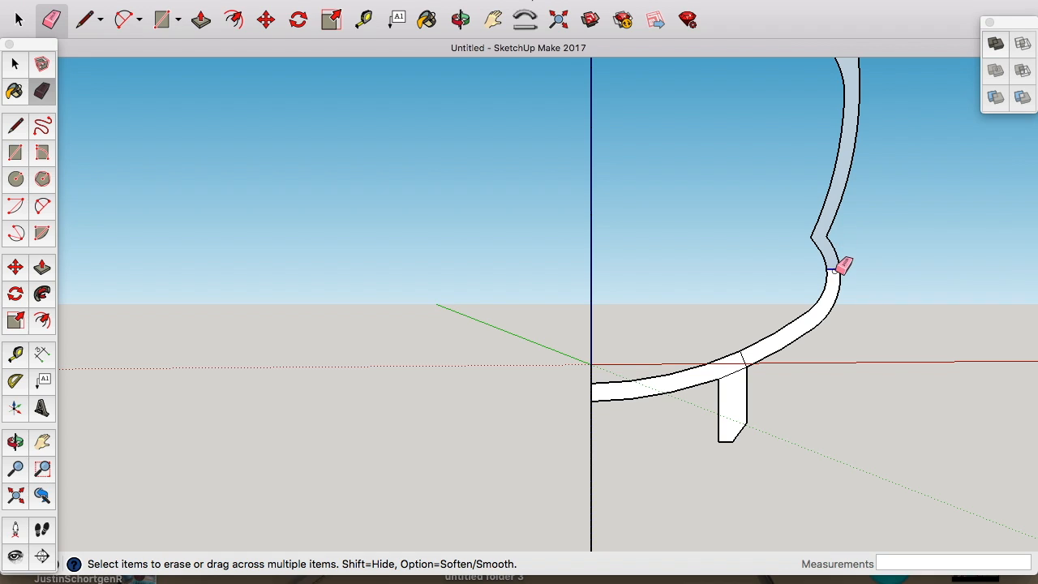
{"action": "left_click", "coordinate": [835, 270]}
{"action": "scroll", "coordinate": [732, 227], "scroll_direction": "down", "scroll_amount": 5}
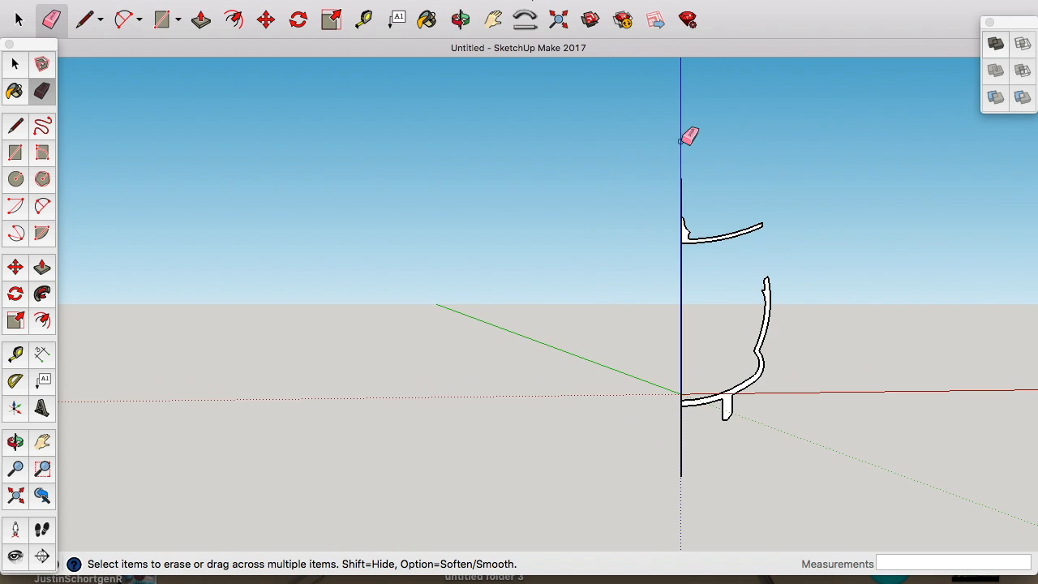
Step: Draw a horizontal circle above the lid, centred on the upper end of the axis line
{"action": "key", "text": "o"}
{"action": "left_click_drag", "start_coordinate": [820, 169], "coordinate": [698, 391]}
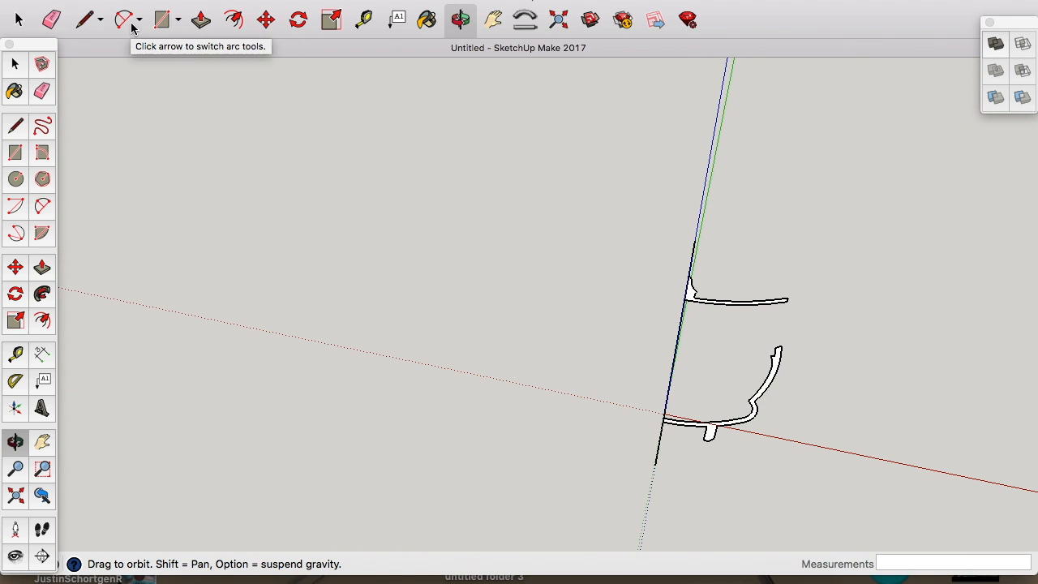
{"action": "left_click", "coordinate": [178, 19]}
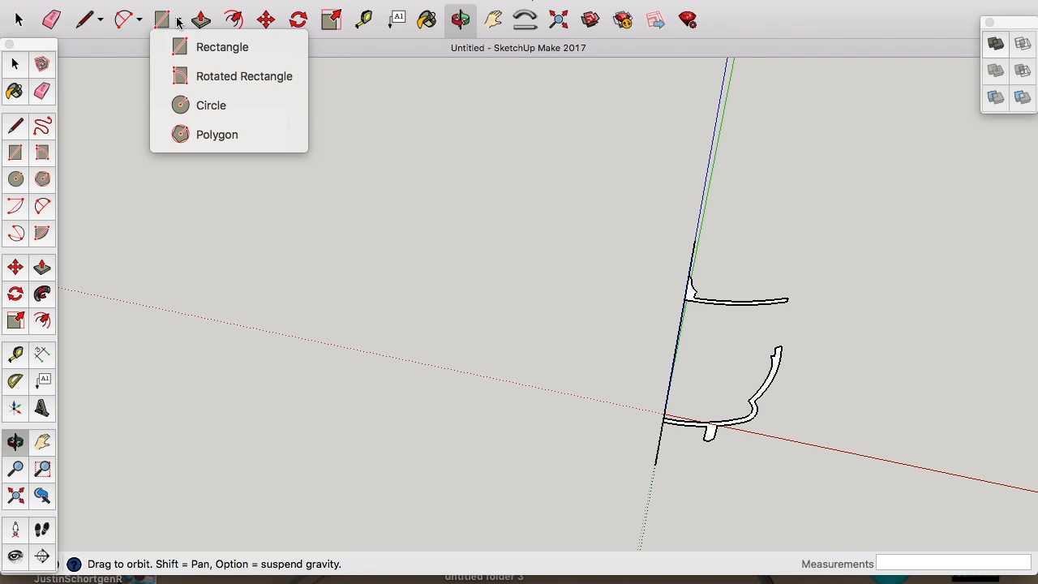
{"action": "left_click", "coordinate": [181, 105]}
{"action": "left_click", "coordinate": [695, 241]}
{"action": "left_click", "coordinate": [738, 233]}
Step: Revolve the lid and knob profile fully around the circle with Follow Me
{"action": "key", "text": "o"}
{"action": "left_click_drag", "start_coordinate": [739, 136], "coordinate": [897, 243]}
{"action": "left_click", "coordinate": [42, 294]}
{"action": "left_click", "coordinate": [688, 283]}
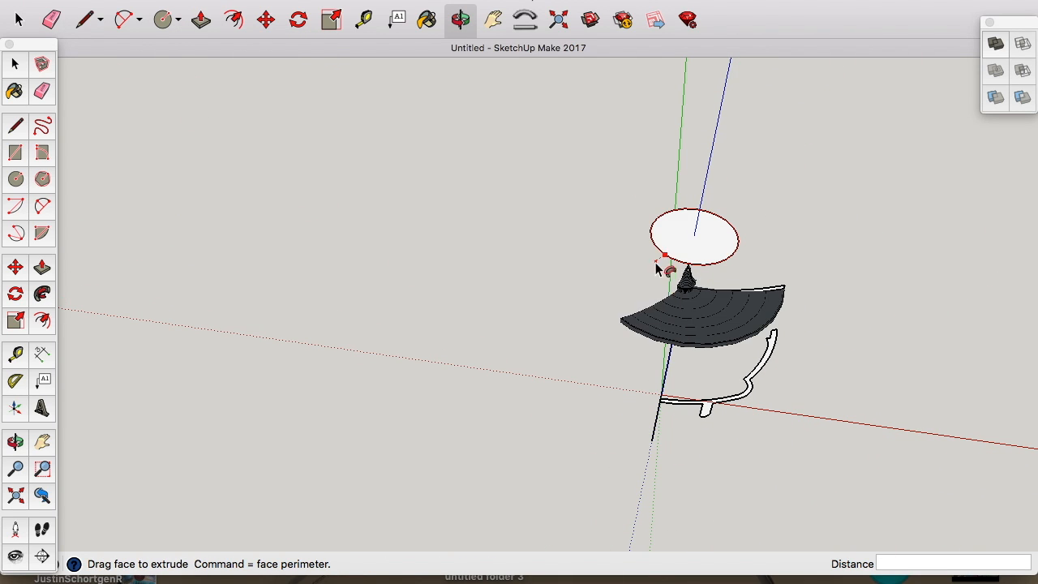
{"action": "left_click", "coordinate": [734, 247]}
Step: Try to revolve the vessel profile around the circle with Follow Me
{"action": "left_click", "coordinate": [775, 355]}
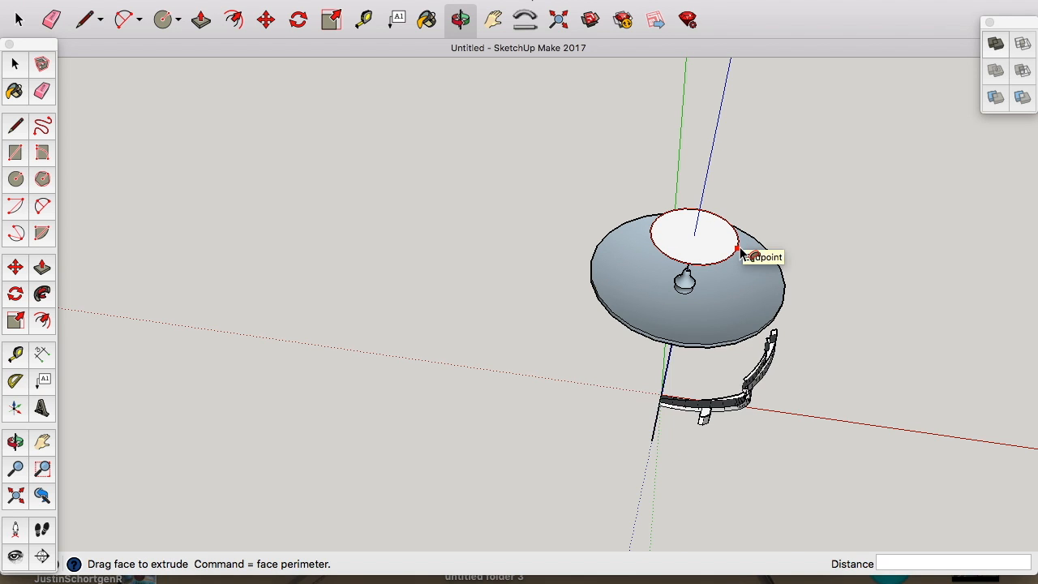
{"action": "left_click", "coordinate": [736, 241]}
{"action": "left_click", "coordinate": [475, 22]}
{"action": "left_click_drag", "start_coordinate": [807, 341], "coordinate": [804, 145]}
{"action": "key", "text": "super+z"}
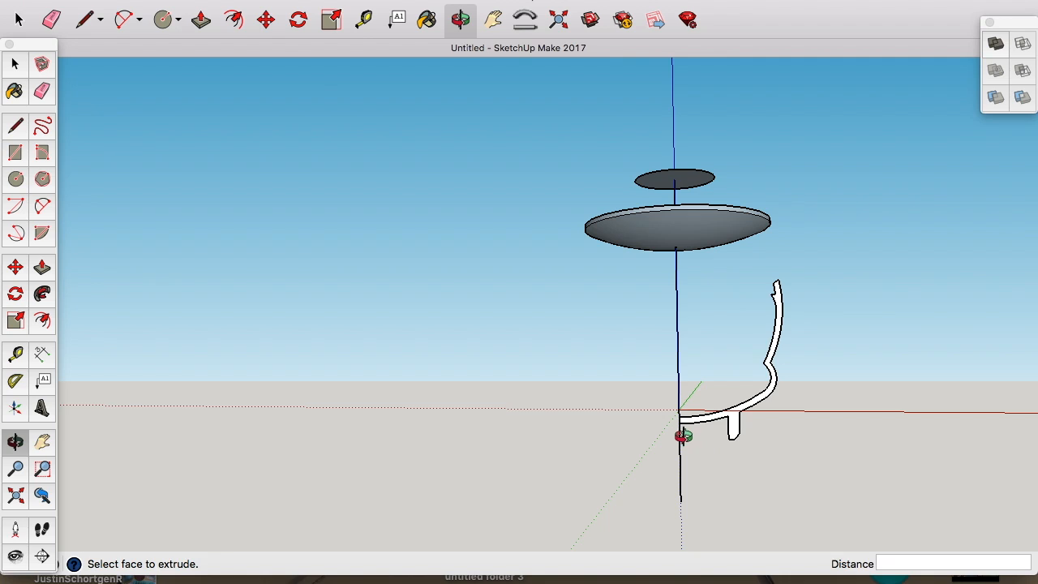
Step: Draw a horizontal guide line about 50 mm long from the vessel's lowest point on the axis to the foot's inner edge
{"action": "left_click", "coordinate": [86, 25]}
{"action": "scroll", "coordinate": [717, 435], "scroll_direction": "up", "scroll_amount": 8}
{"action": "left_click", "coordinate": [551, 376]}
{"action": "left_click", "coordinate": [782, 376]}
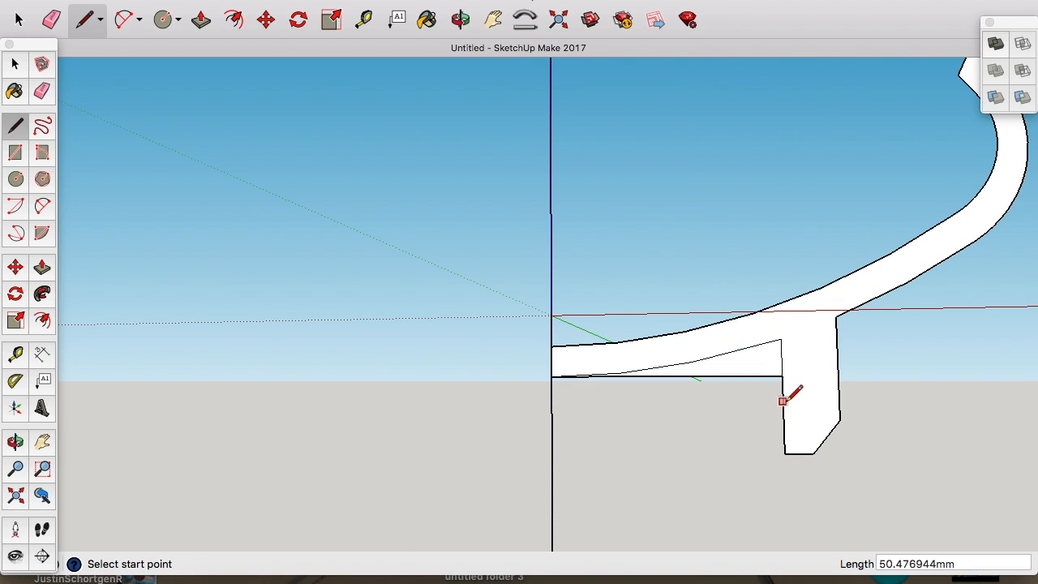
Step: Shorten the foot with a higher bottom edge and a slanted outer corner, erasing the guide line and the old lower part
{"action": "left_click", "coordinate": [782, 398]}
{"action": "left_click", "coordinate": [840, 400]}
{"action": "left_click", "coordinate": [811, 400]}
{"action": "left_click", "coordinate": [837, 360]}
{"action": "key", "text": "e"}
{"action": "left_click", "coordinate": [718, 372]}
{"action": "mouse_move", "coordinate": [851, 398]}
{"action": "left_mouse_down"}
{"action": "mouse_move", "coordinate": [828, 420]}
{"action": "mouse_move", "coordinate": [869, 411]}
{"action": "left_mouse_up"}
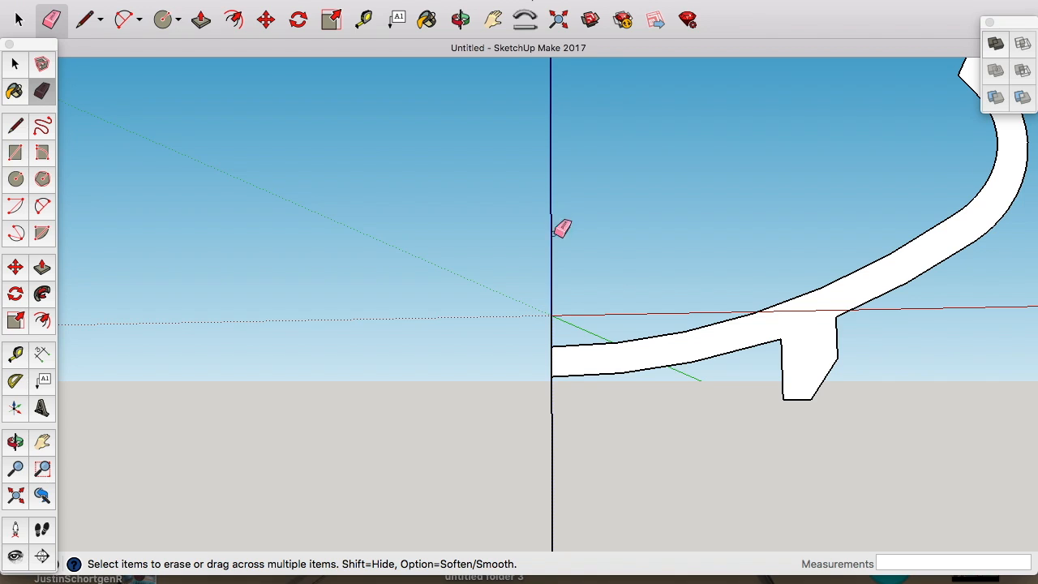
Step: Draw a line about 12 mm long across the foot's top and narrow the foot by replacing its outer edge further inward
{"action": "scroll", "coordinate": [826, 309], "scroll_direction": "up", "scroll_amount": 3}
{"action": "left_click", "coordinate": [83, 24]}
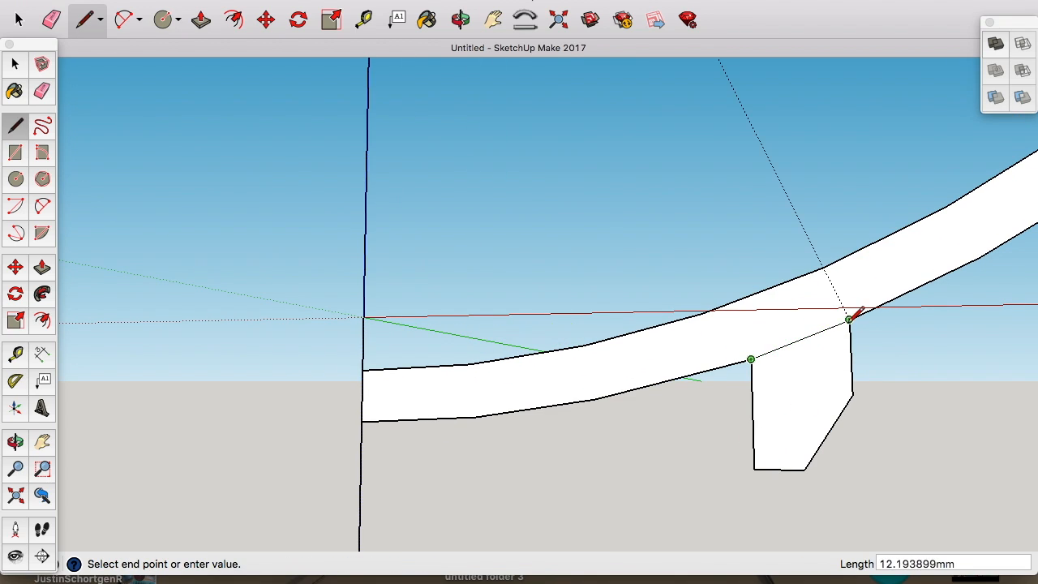
{"action": "left_click", "coordinate": [849, 322]}
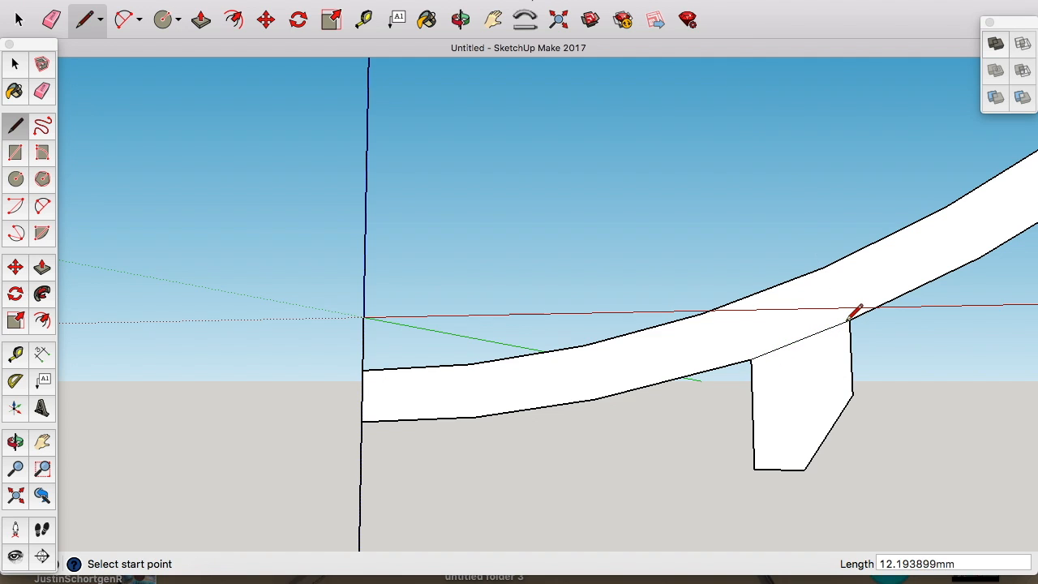
{"action": "left_click", "coordinate": [822, 330]}
{"action": "left_click", "coordinate": [51, 18]}
{"action": "left_click_drag", "start_coordinate": [851, 332], "coordinate": [839, 415]}
{"action": "scroll", "coordinate": [858, 459], "scroll_direction": "down", "scroll_amount": 8}
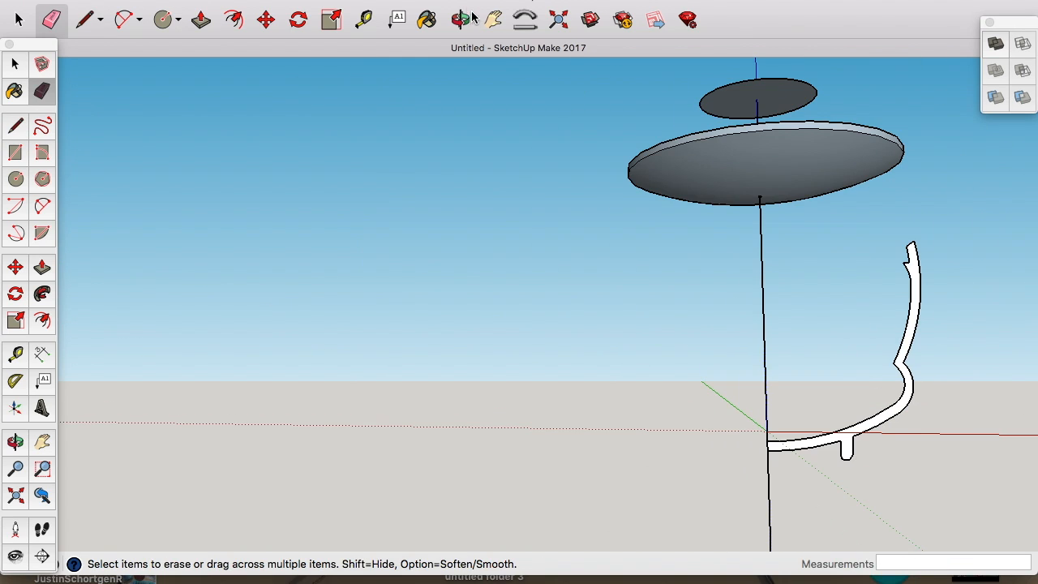
Step: Revolve the reshaped vessel profile fully around the circle with Follow Me
{"action": "left_click", "coordinate": [466, 12]}
{"action": "left_click_drag", "start_coordinate": [949, 316], "coordinate": [876, 407]}
{"action": "left_click", "coordinate": [42, 268]}
{"action": "left_click_drag", "start_coordinate": [943, 394], "coordinate": [895, 149]}
Step: Delete the circle above the lid and the leftover axis line below the vessel
{"action": "left_click", "coordinate": [460, 19]}
{"action": "left_click_drag", "start_coordinate": [737, 308], "coordinate": [663, 280]}
{"action": "key", "text": "l"}
{"action": "key", "text": "space"}
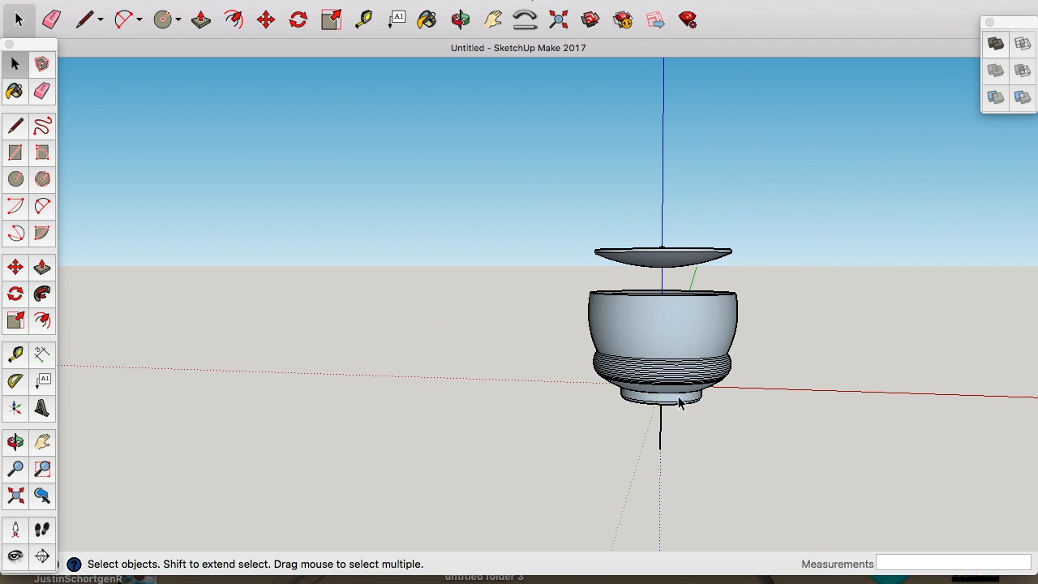
{"action": "key", "text": "o"}
{"action": "left_click_drag", "start_coordinate": [665, 382], "coordinate": [358, 84]}
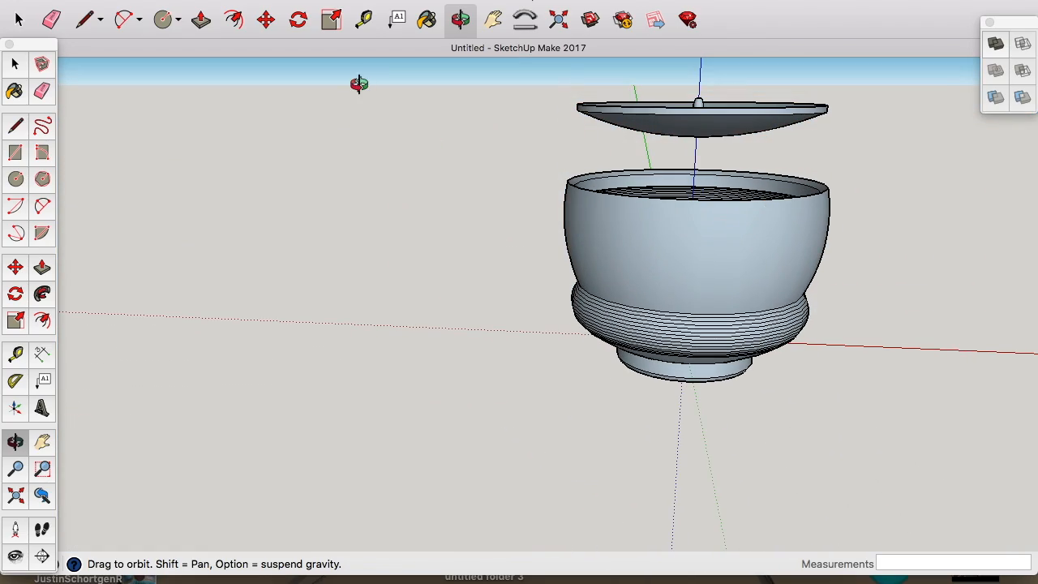
Step: Select the whole lid and draw a reference line outward from the foot's bottom along the red axis
{"action": "key", "text": "space"}
{"action": "left_click_drag", "start_coordinate": [550, 73], "coordinate": [770, 211]}
{"action": "key", "text": "o"}
{"action": "key", "text": "l"}
{"action": "scroll", "coordinate": [776, 285], "scroll_direction": "down", "scroll_amount": 5}
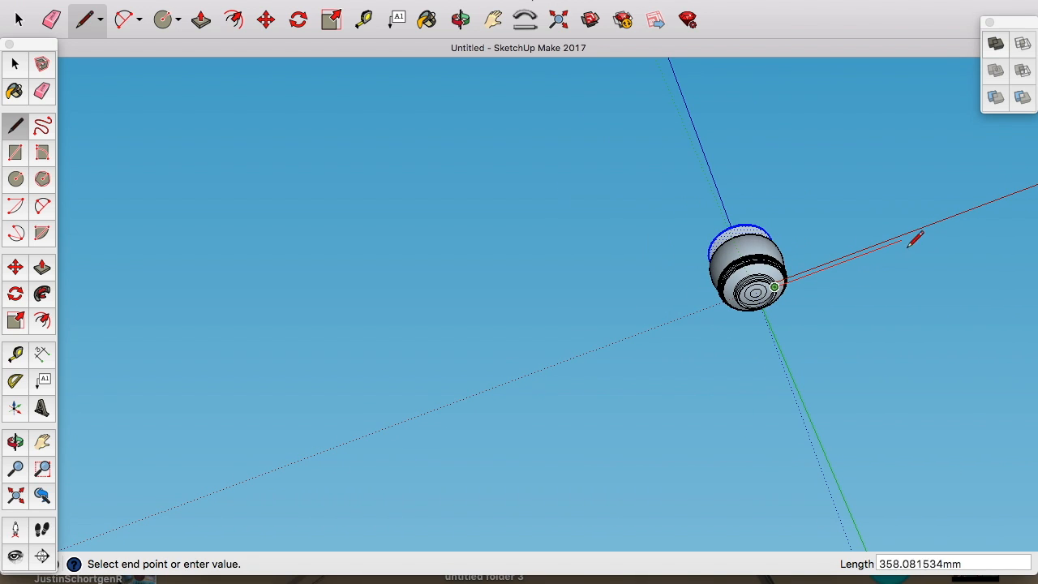
{"action": "left_click", "coordinate": [864, 270]}
Step: Move the lid off the vessel and rest its underside on the reference line beside the foot
{"action": "key", "text": "o"}
{"action": "left_click_drag", "start_coordinate": [882, 240], "coordinate": [696, 208]}
{"action": "key", "text": "m"}
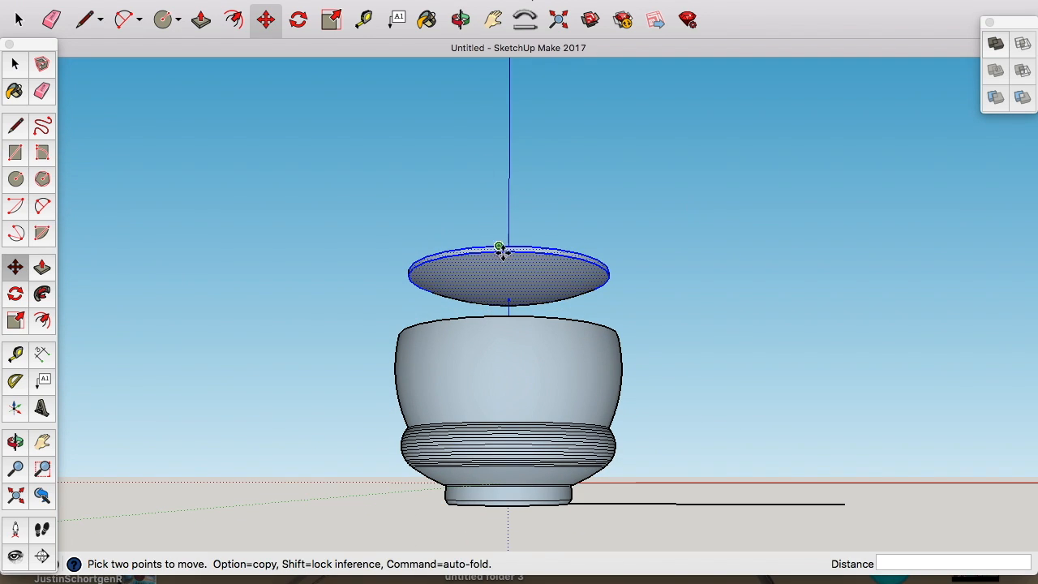
{"action": "left_click", "coordinate": [503, 248]}
{"action": "left_click", "coordinate": [816, 250]}
{"action": "left_click", "coordinate": [777, 300]}
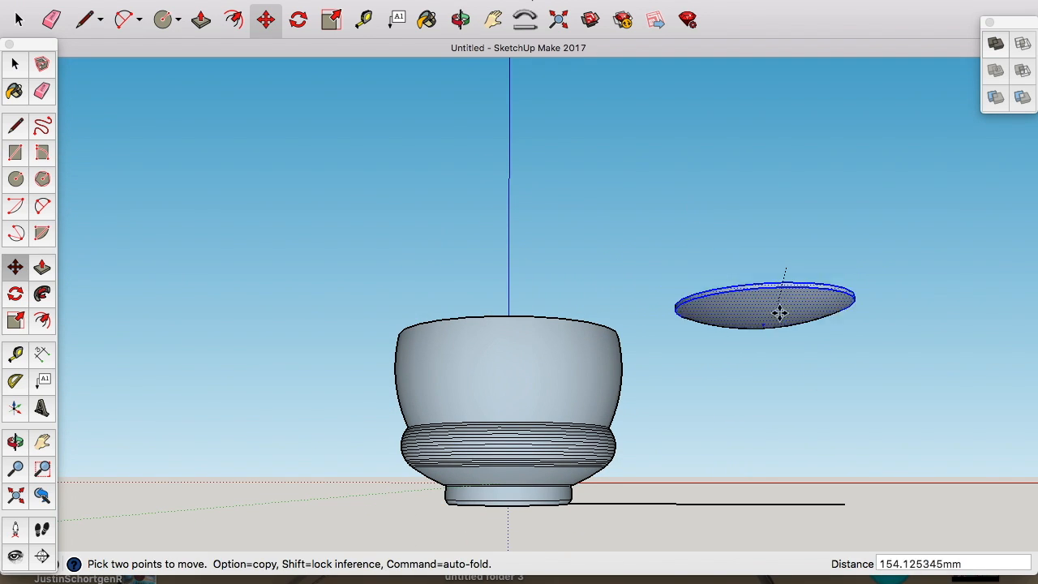
{"action": "left_click", "coordinate": [798, 492]}
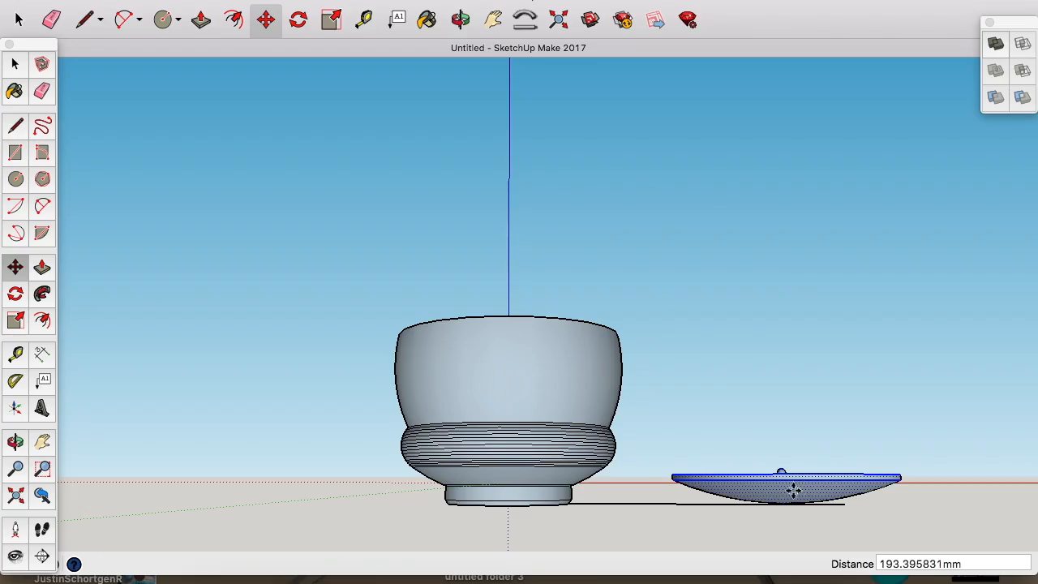
Step: Draw a line about 2.5 mm long across the small open circle in the lid's underside to close it with a face
{"action": "key", "text": "o"}
{"action": "scroll", "coordinate": [779, 517], "scroll_direction": "up", "scroll_amount": 5}
{"action": "left_click_drag", "start_coordinate": [779, 517], "coordinate": [785, 339]}
{"action": "scroll", "coordinate": [898, 376], "scroll_direction": "up", "scroll_amount": 8}
{"action": "left_click_drag", "start_coordinate": [898, 375], "coordinate": [863, 474]}
{"action": "key", "text": "l"}
{"action": "left_click", "coordinate": [773, 440]}
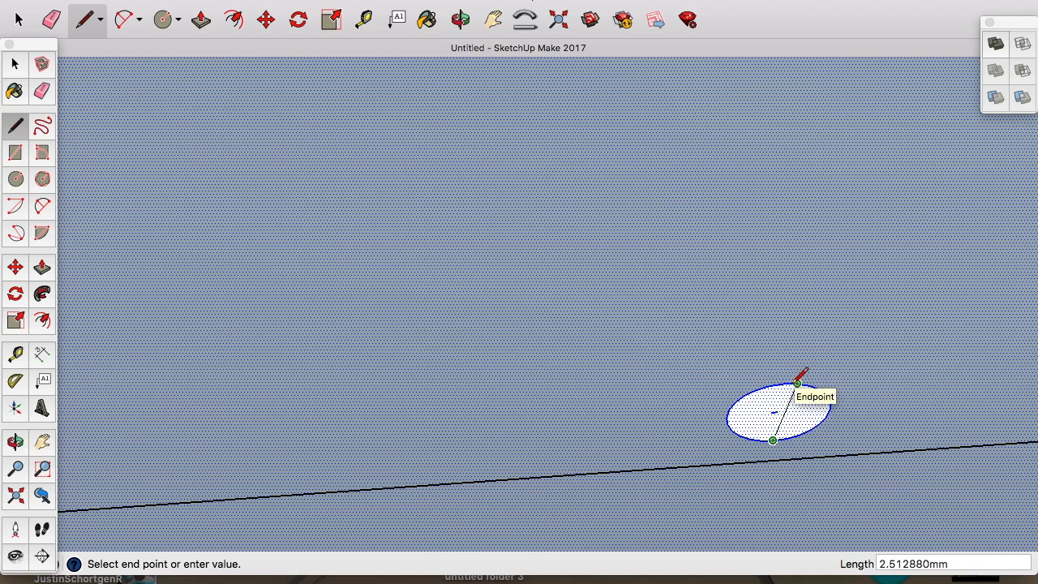
{"action": "left_click", "coordinate": [785, 385]}
{"action": "scroll", "coordinate": [793, 380], "scroll_direction": "down", "scroll_amount": 3}
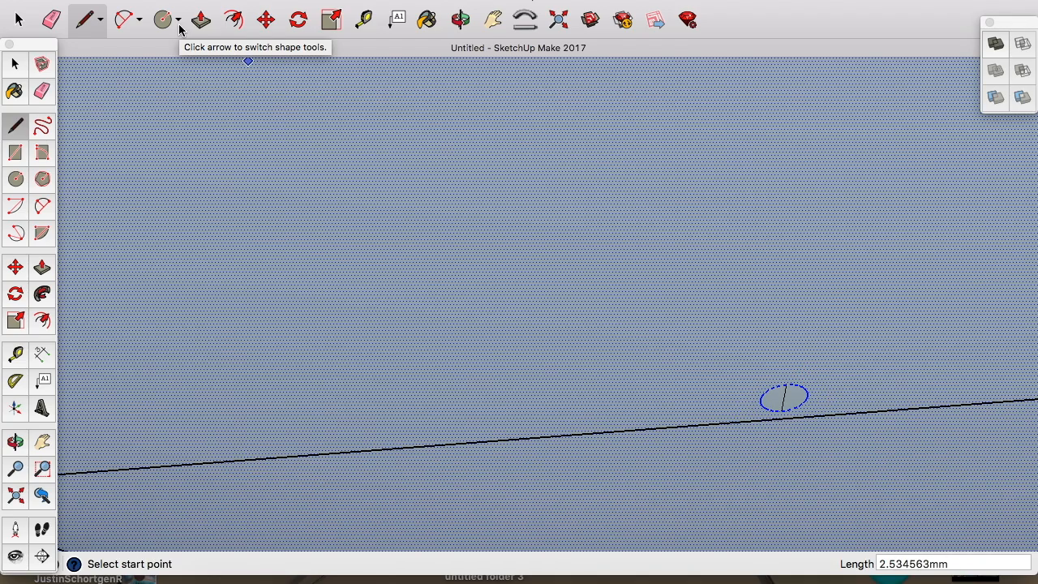
Step: Select the whole lid and shift it about 1.3 mm along the blue axis relative to the reference line
{"action": "left_click", "coordinate": [19, 20]}
{"action": "middle_click_drag", "start_coordinate": [801, 301], "coordinate": [810, 377]}
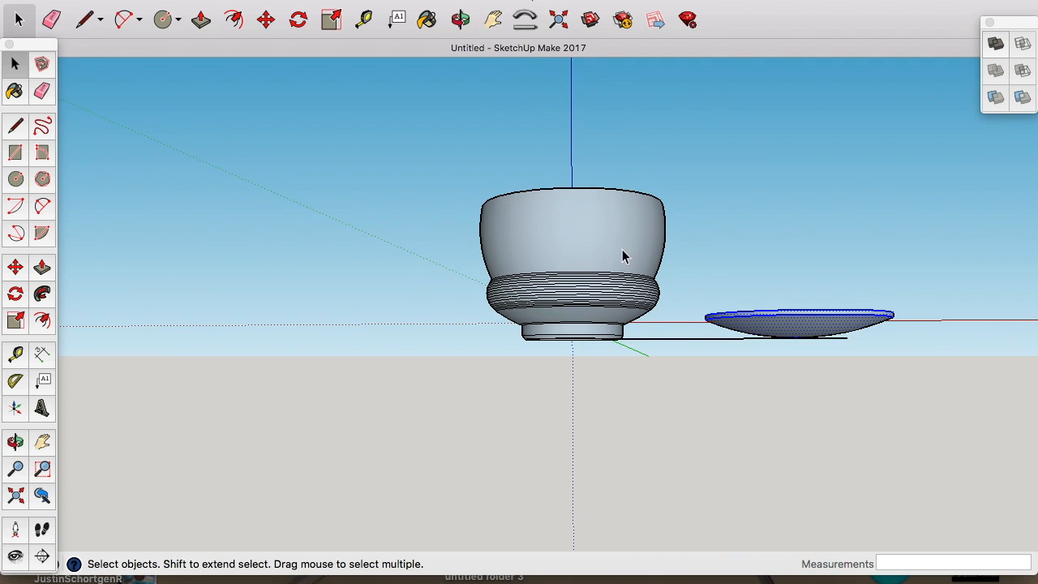
{"action": "scroll", "coordinate": [803, 316], "scroll_direction": "up", "scroll_amount": 6}
{"action": "left_click", "coordinate": [804, 358]}
{"action": "left_click_drag", "start_coordinate": [582, 210], "coordinate": [1010, 395]}
{"action": "scroll", "coordinate": [813, 363], "scroll_direction": "up", "scroll_amount": 3}
{"action": "scroll", "coordinate": [814, 363], "scroll_direction": "up", "scroll_amount": 2}
{"action": "key", "text": "m"}
{"action": "left_click", "coordinate": [800, 335]}
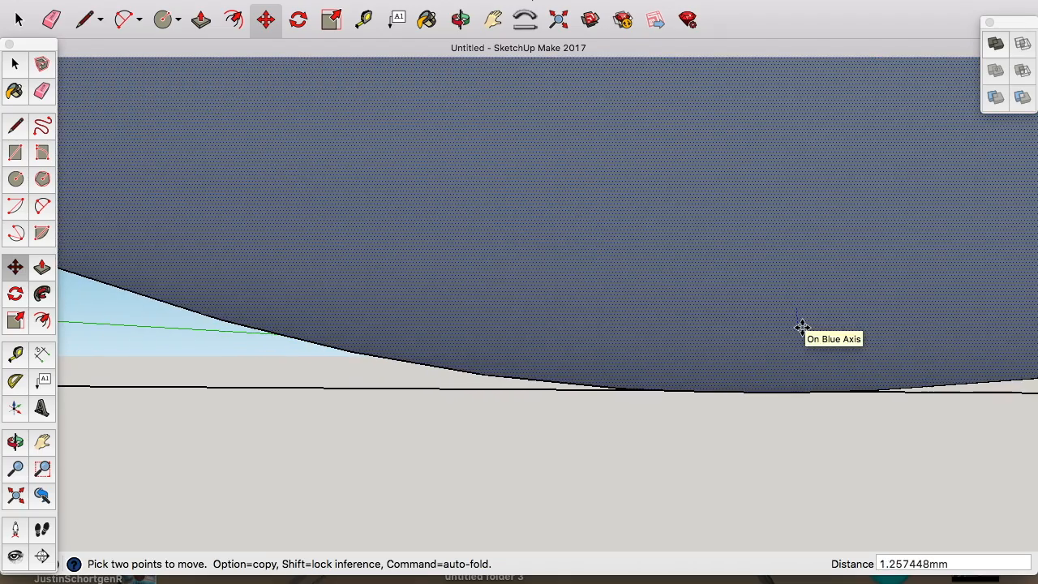
{"action": "left_click", "coordinate": [800, 325]}
Step: Nudge the lid about 0.2 mm along the green axis from a point on its underside
{"action": "middle_click_drag", "start_coordinate": [800, 325], "coordinate": [684, 434]}
{"action": "middle_click_drag", "start_coordinate": [640, 480], "coordinate": [651, 280]}
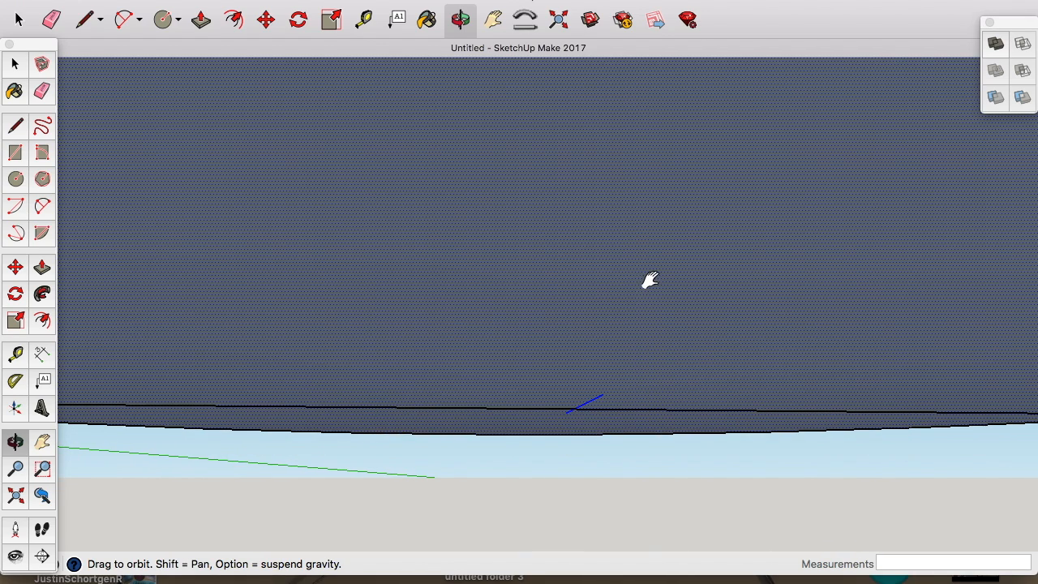
{"action": "left_click", "coordinate": [265, 19]}
{"action": "left_click", "coordinate": [598, 367]}
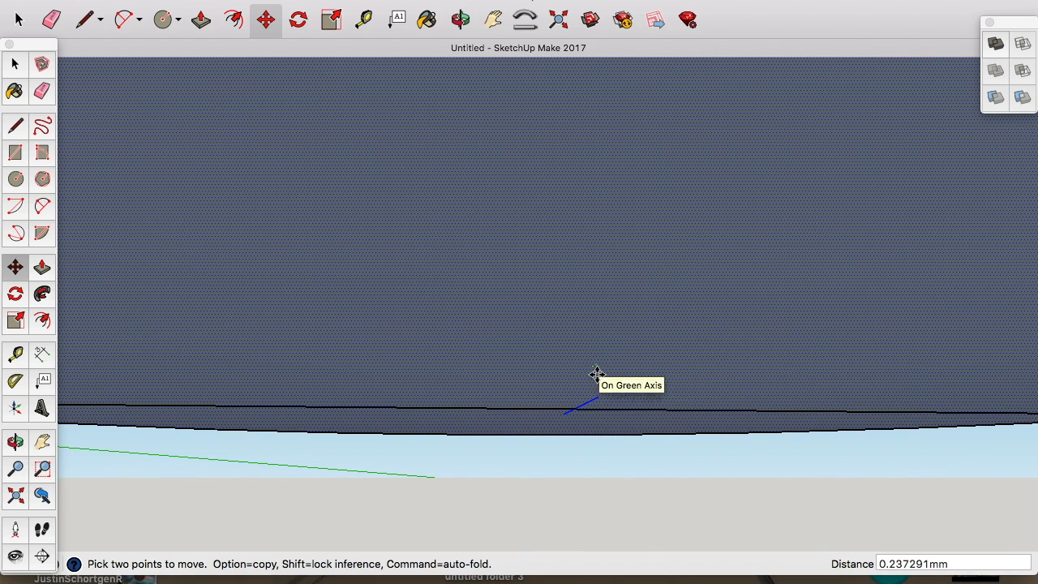
{"action": "left_click", "coordinate": [596, 376]}
Step: Delete the reference line running from the vessel's foot to the lid
{"action": "middle_click_drag", "start_coordinate": [587, 217], "coordinate": [546, 191]}
{"action": "key", "text": "space"}
{"action": "left_click", "coordinate": [508, 166]}
{"action": "key", "text": "Delete"}
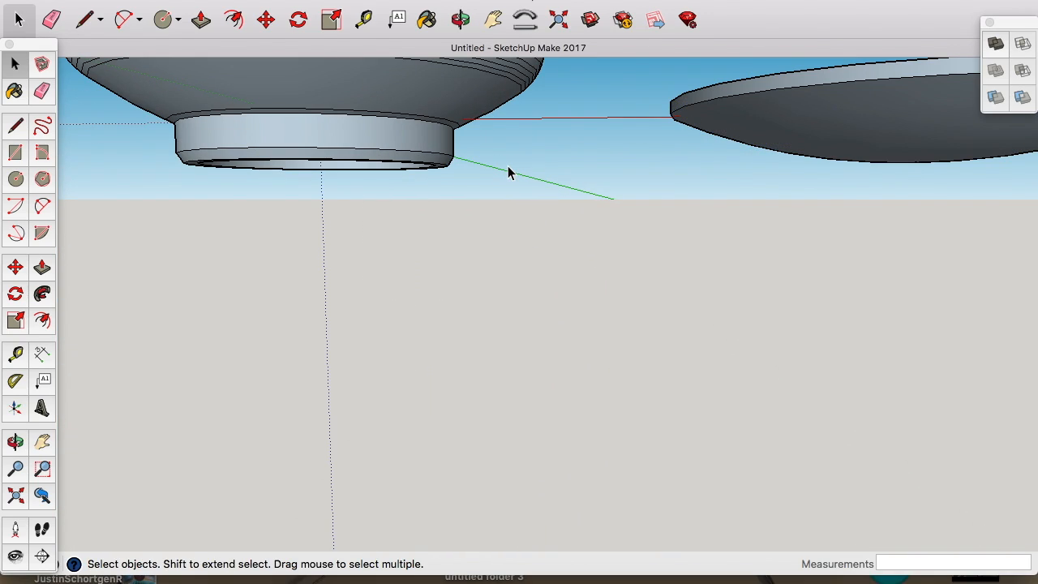
Step: Save the model in Documents as a SketchUp file named with the author's name followed by LidNVessel
{"action": "middle_click_drag", "start_coordinate": [508, 165], "coordinate": [623, 211]}
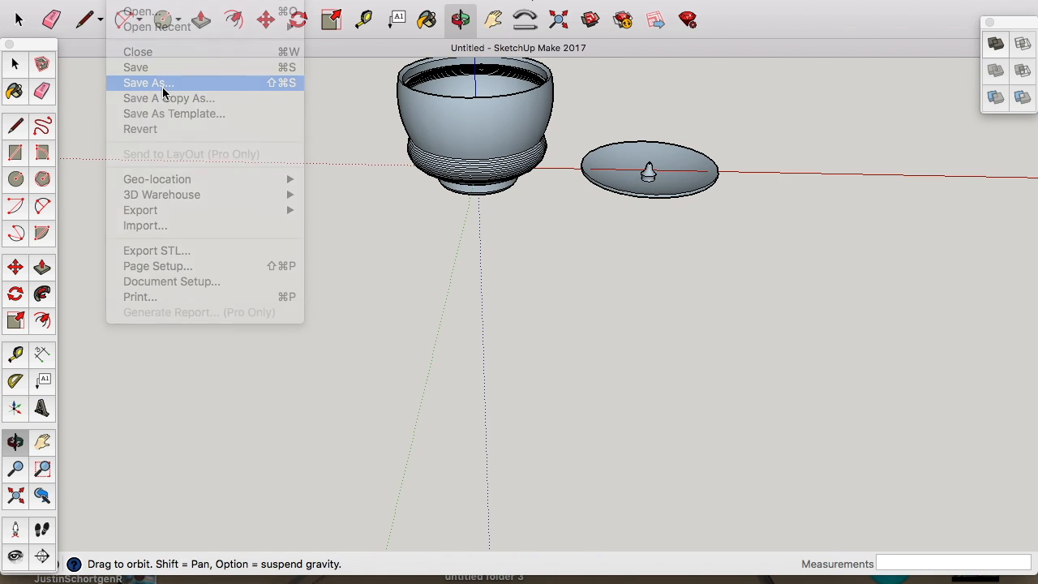
{"action": "left_click", "coordinate": [162, 85]}
{"action": "type", "text": "SchortgenjustinLidnVessel"}
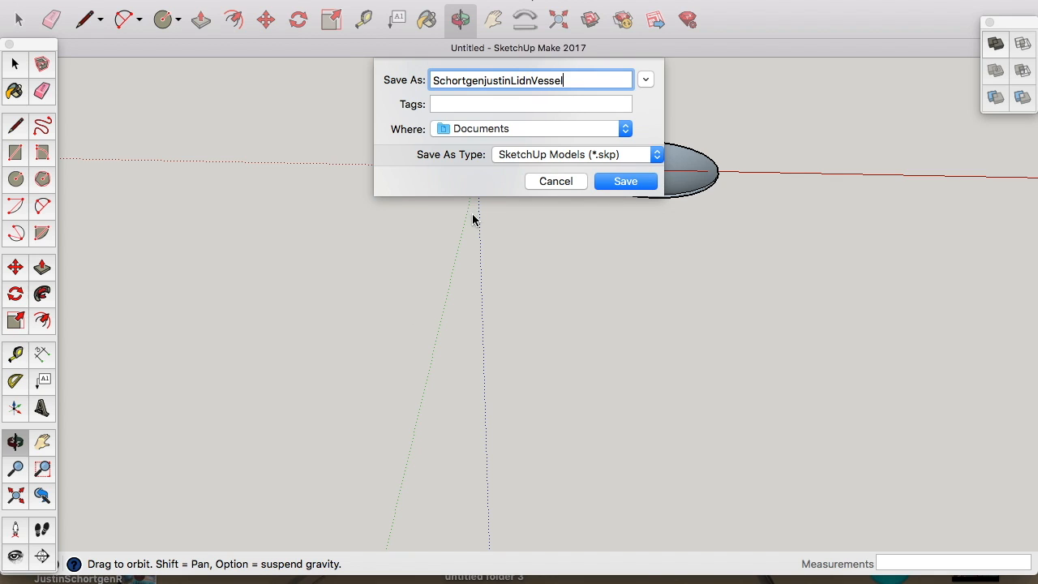
{"action": "key", "text": "Return"}
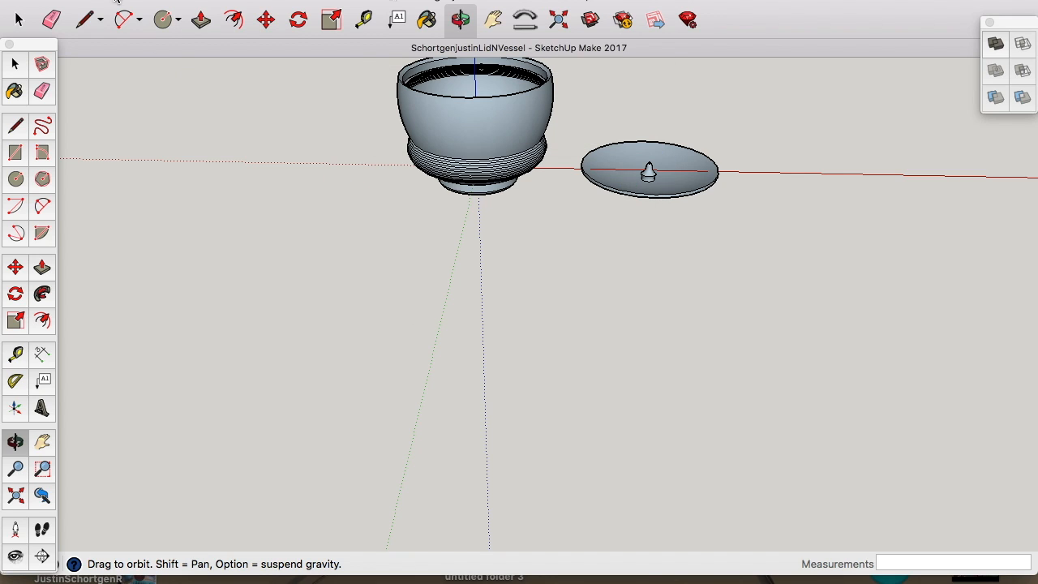
Step: Export the whole model as an ASCII STL file in model units
{"action": "left_click", "coordinate": [109, 9]}
{"action": "left_click", "coordinate": [183, 251]}
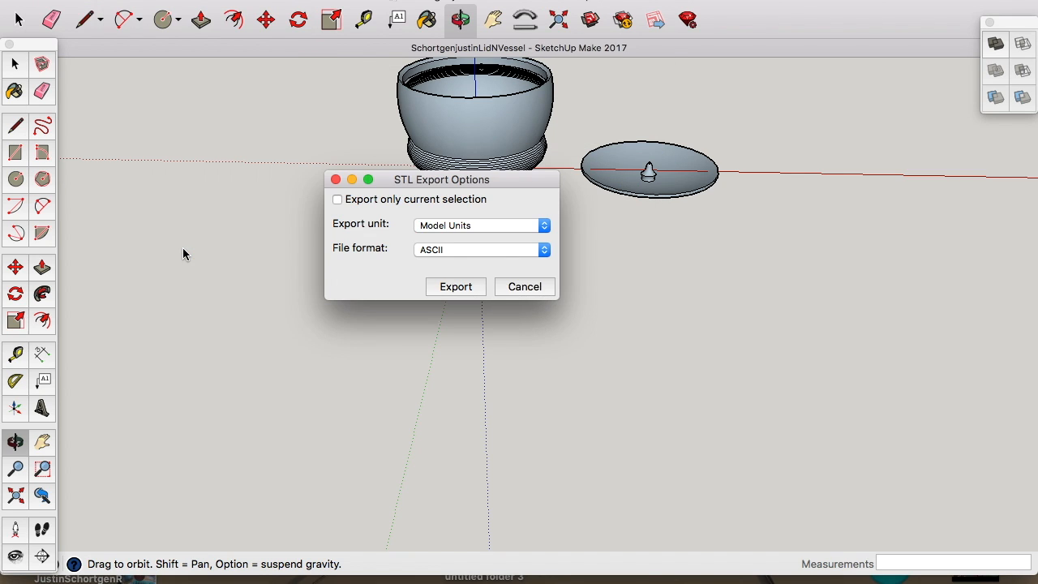
{"action": "left_click", "coordinate": [456, 286]}
{"action": "left_click", "coordinate": [623, 224]}
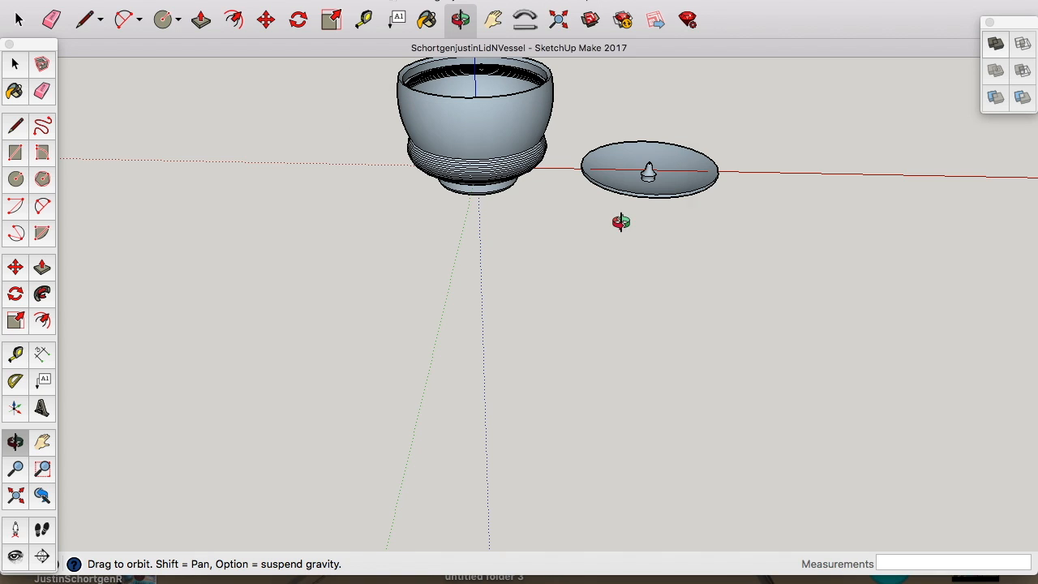
Step: Switch to XYZware Pro by opening the exported STL file in it, accept the import prompts and decline the version update
{"action": "left_click", "coordinate": [13, 1]}
{"action": "mouse_move", "coordinate": [791, 382]}
{"action": "left_mouse_down"}
{"action": "mouse_move", "coordinate": [601, 450]}
{"action": "mouse_move", "coordinate": [562, 579]}
{"action": "left_mouse_up"}
{"action": "left_click", "coordinate": [527, 86]}
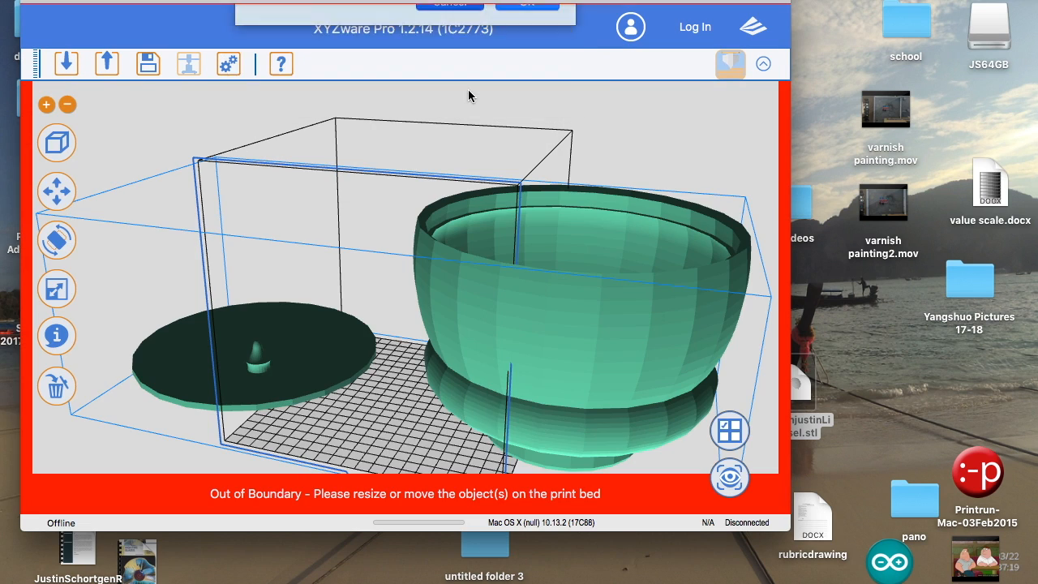
{"action": "left_click", "coordinate": [503, 89]}
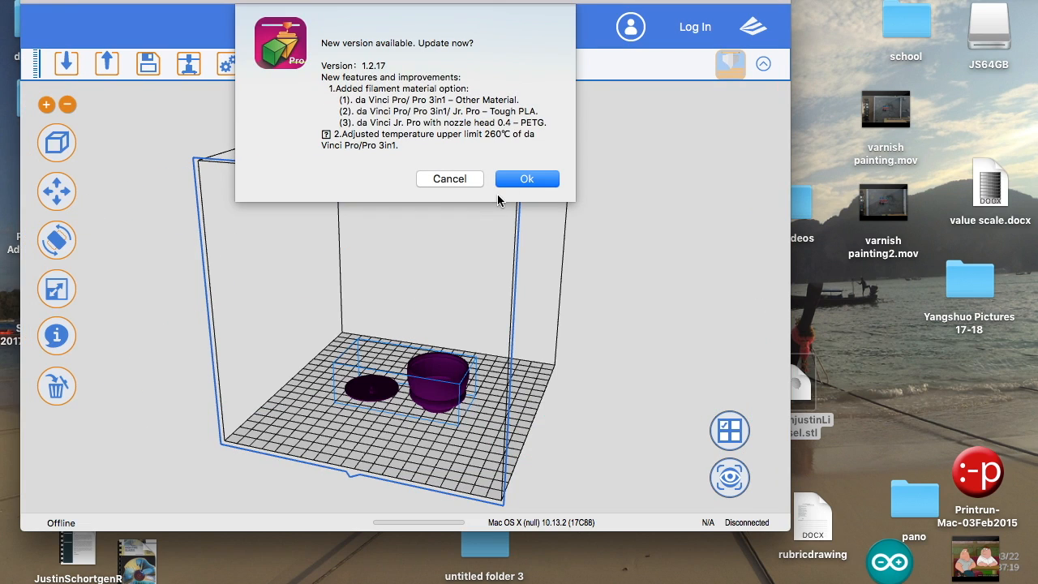
{"action": "left_click", "coordinate": [450, 179]}
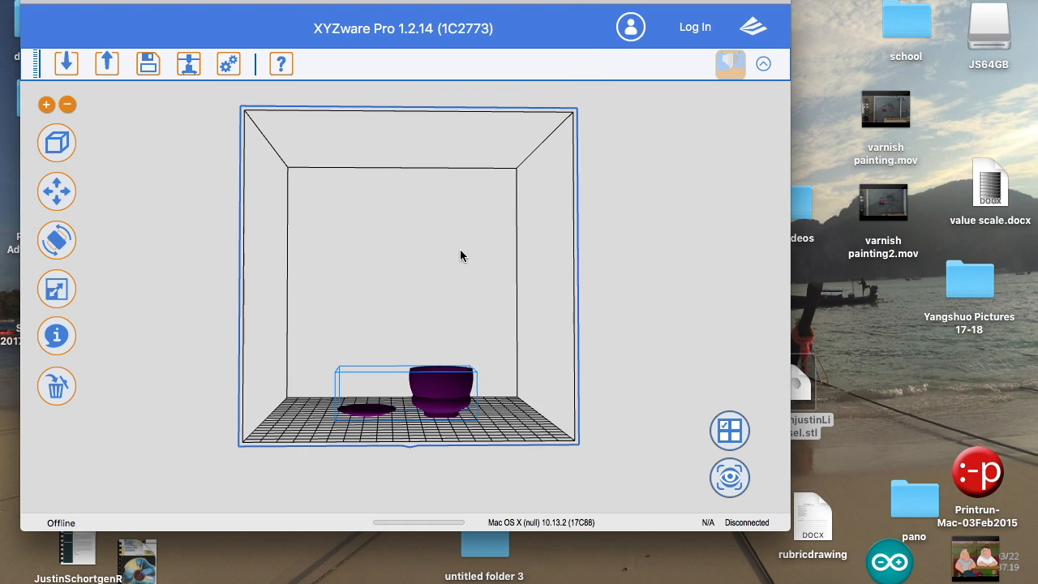
Step: Scale the vessel and lid up slightly on the print bed and open the move settings
{"action": "left_click", "coordinate": [57, 289]}
{"action": "mouse_move", "coordinate": [149, 213]}
{"action": "left_mouse_down"}
{"action": "mouse_move", "coordinate": [172, 215]}
{"action": "mouse_move", "coordinate": [157, 214]}
{"action": "left_mouse_up"}
{"action": "left_click", "coordinate": [58, 193]}
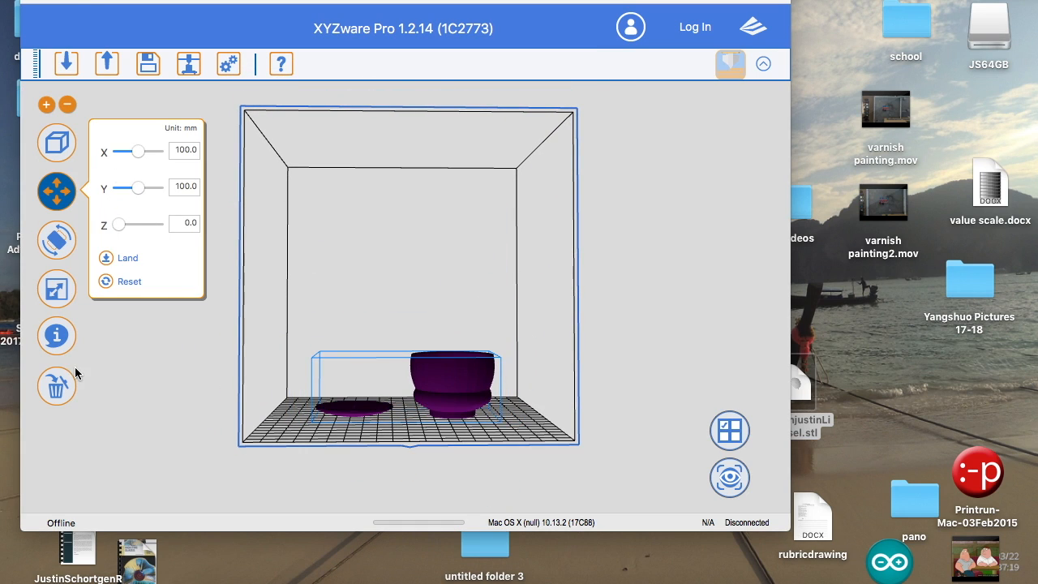
Step: Start the print with the Default ABS profile for the da Vinci 1.0 Pro, heated bed 90 °C and extruder 210 °C
{"action": "left_click", "coordinate": [188, 67]}
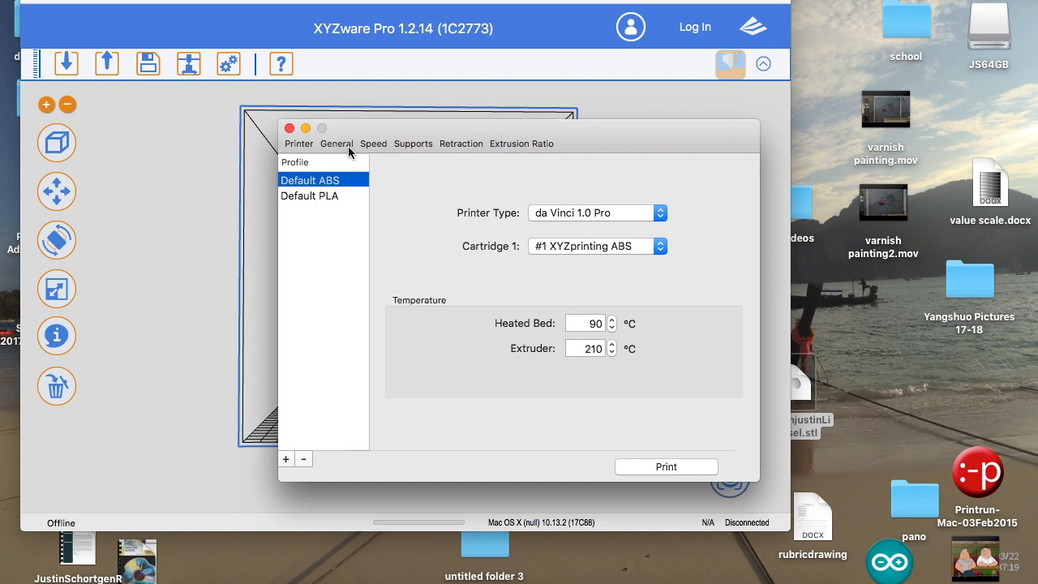
{"action": "left_click", "coordinate": [691, 467]}
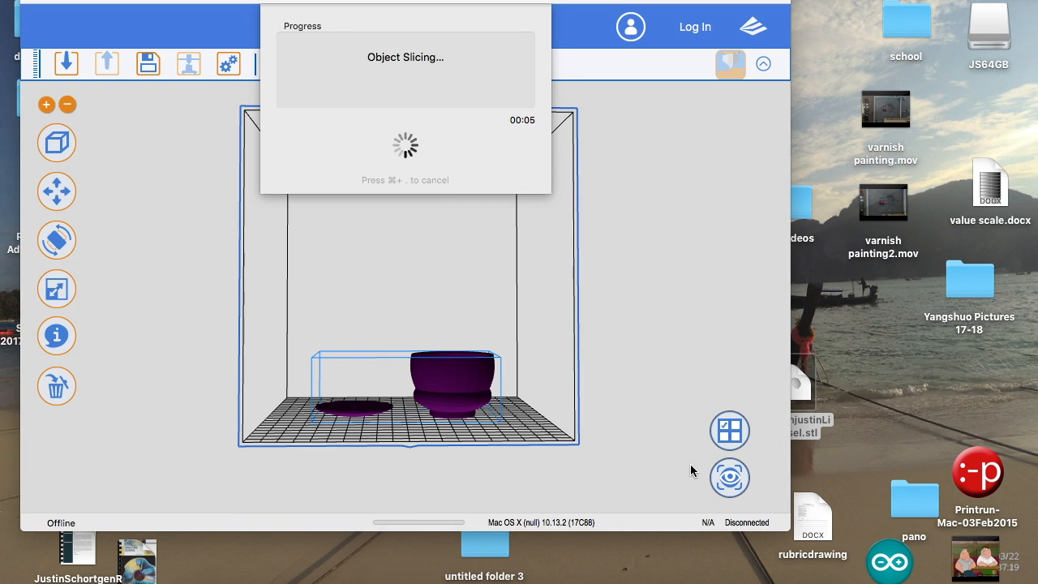